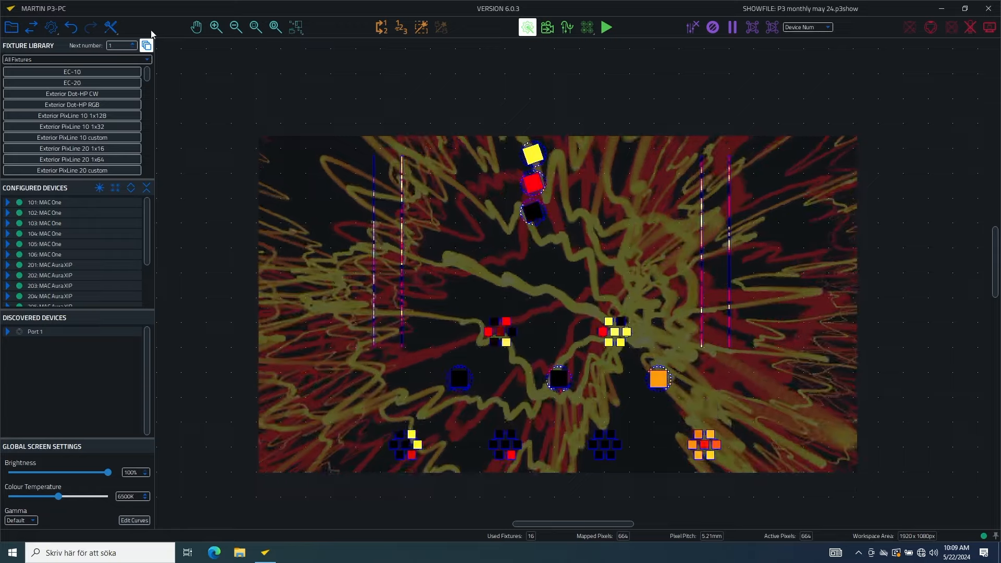
Create a new show named training1 in Real World mode with a 5.21mm pixel pitch and a 1920 x 1080px workspace
click(11, 28)
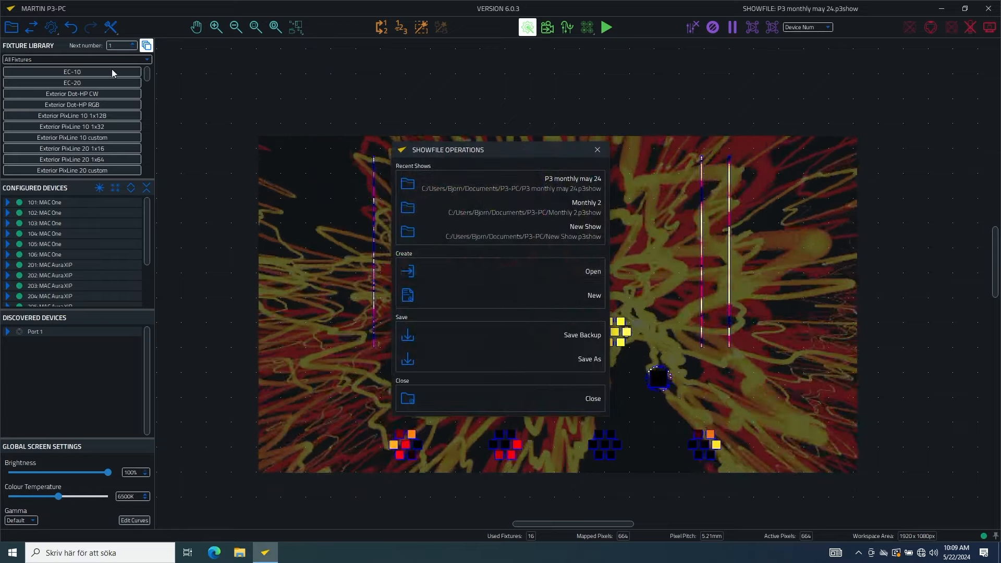
click(541, 301)
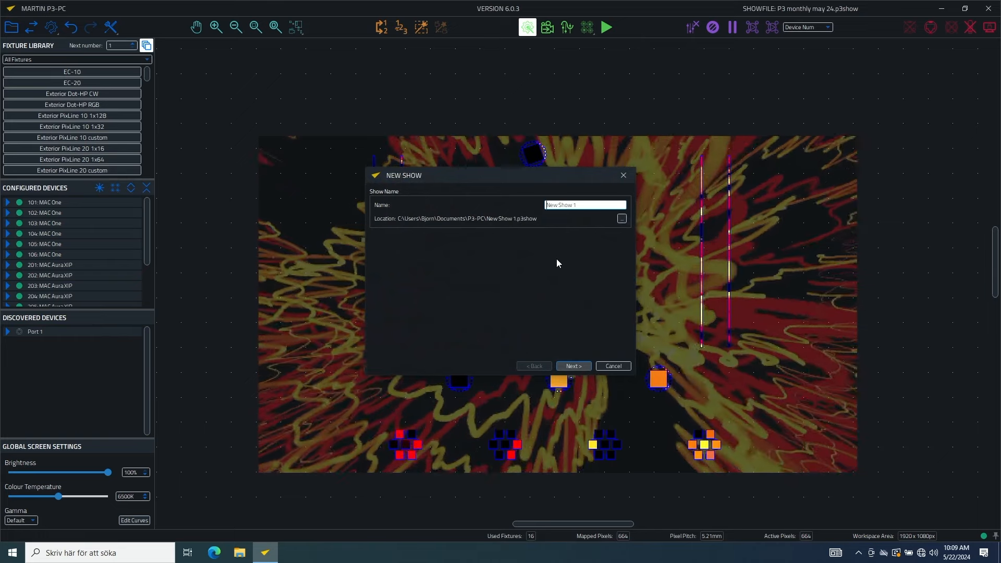
text(training1)
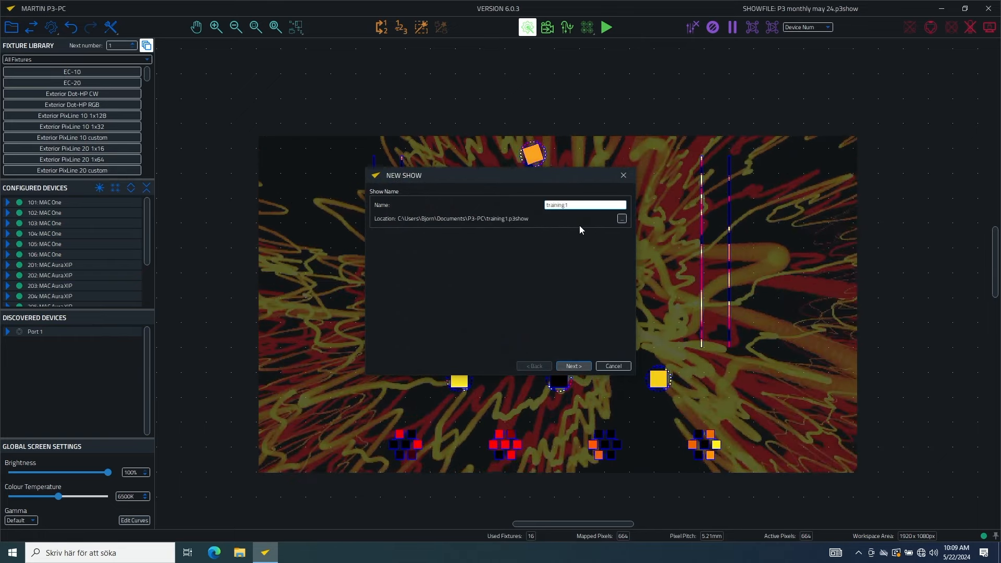
key(Return)
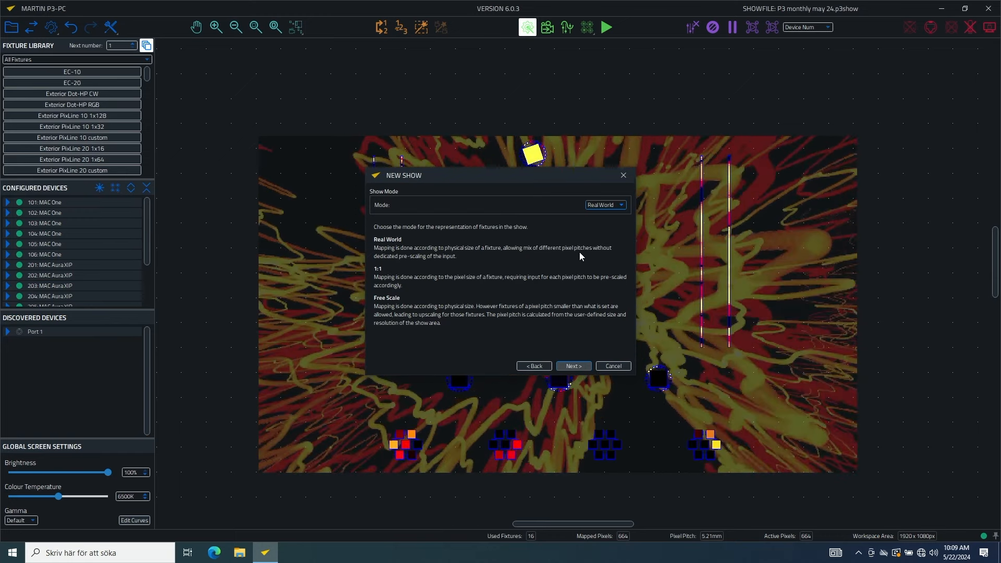
click(573, 366)
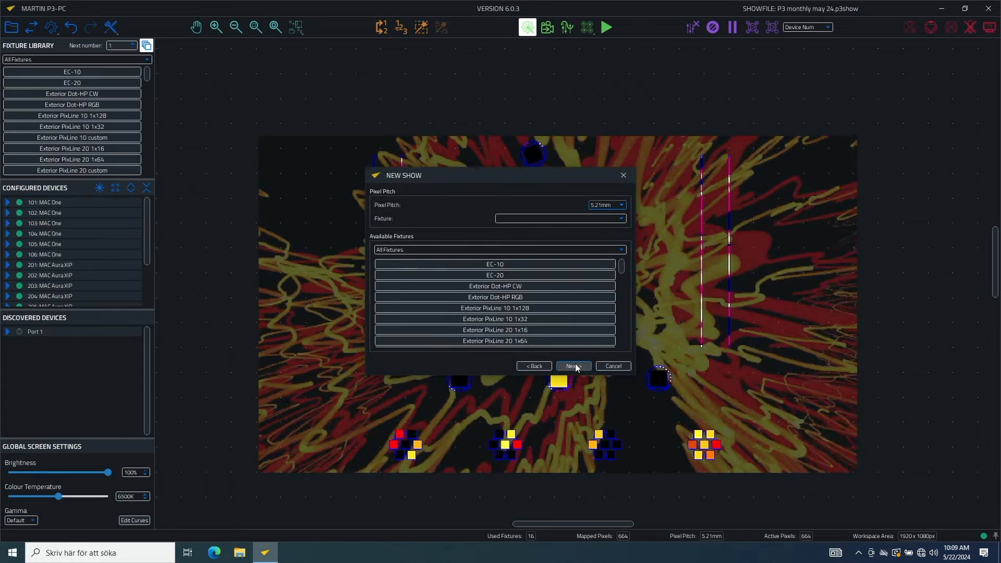
click(574, 366)
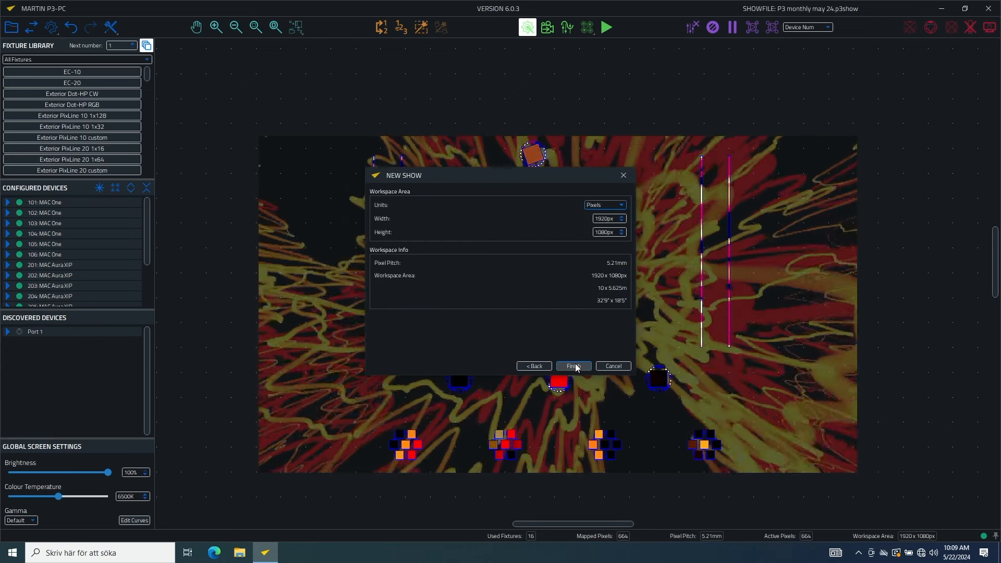
click(573, 366)
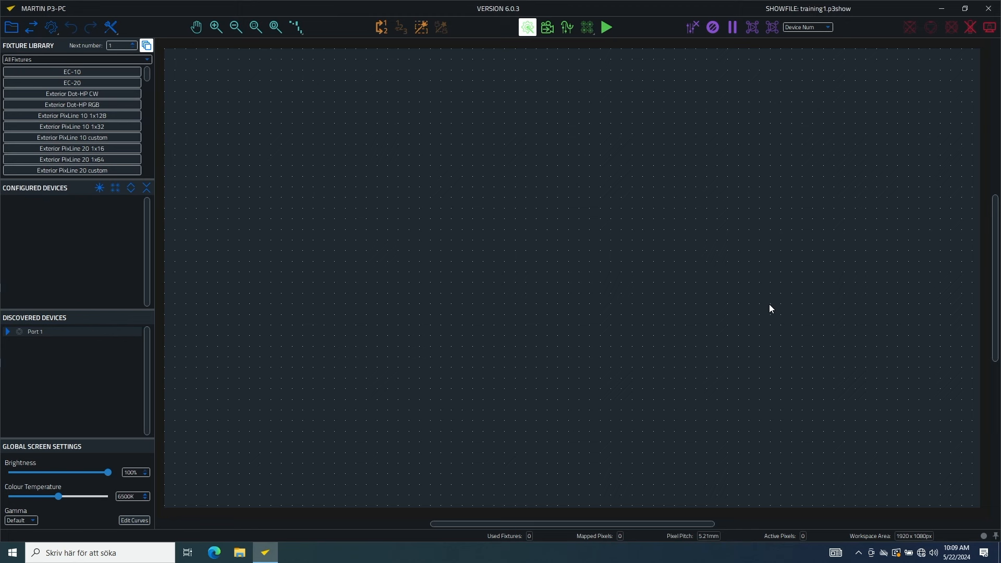
Review the discovered devices on Port 1, including those on the P3 PowerPort 1500, and inspect the properties of MAC One 101
click(8, 332)
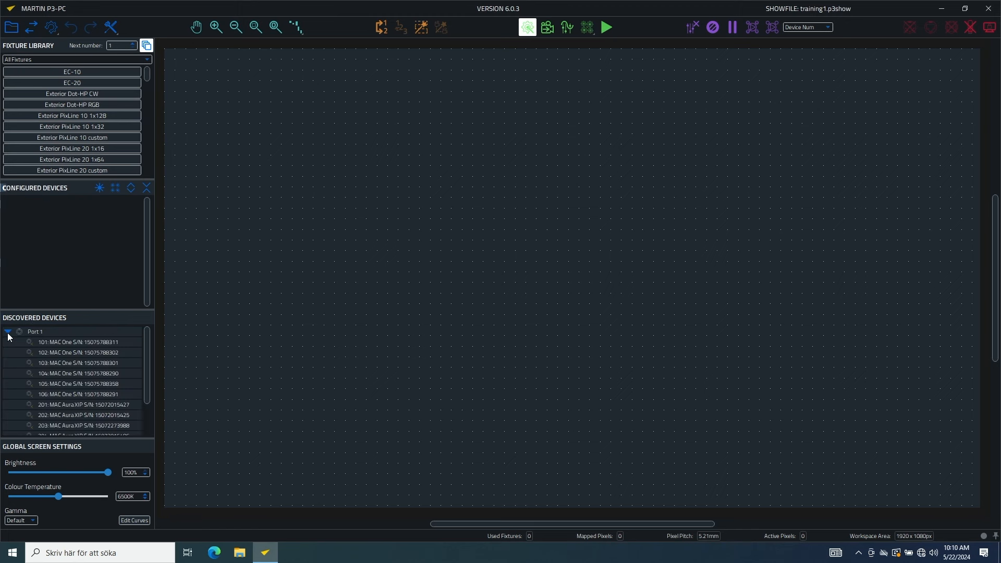
scroll(89, 377, down, 2)
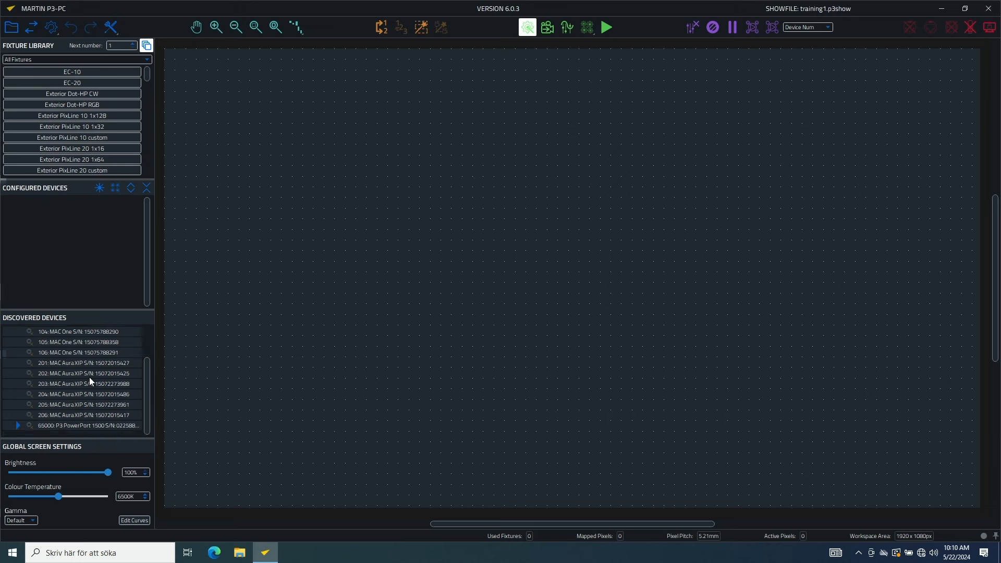
click(18, 426)
scroll(71, 412, down, 2)
scroll(95, 382, up, 4)
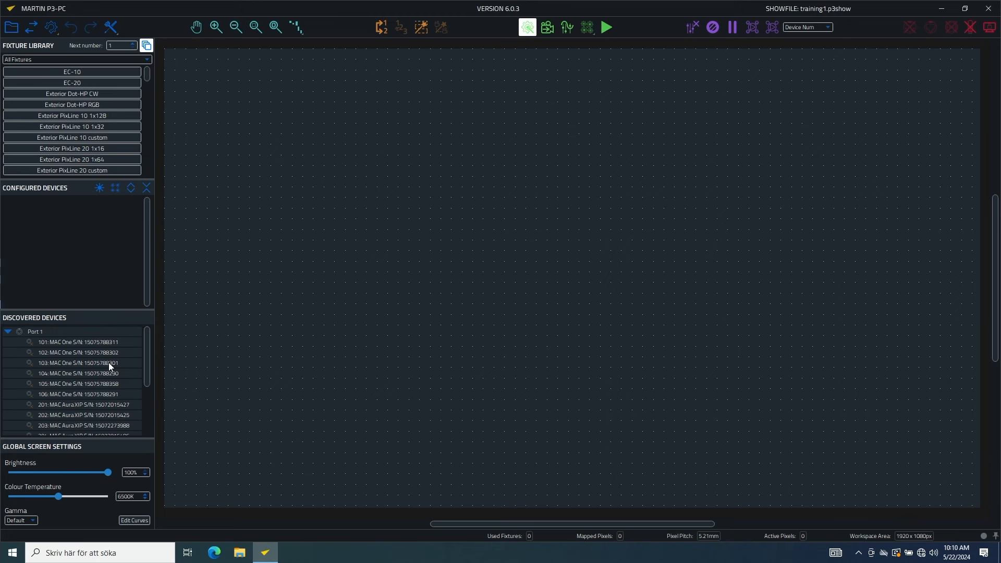
click(64, 341)
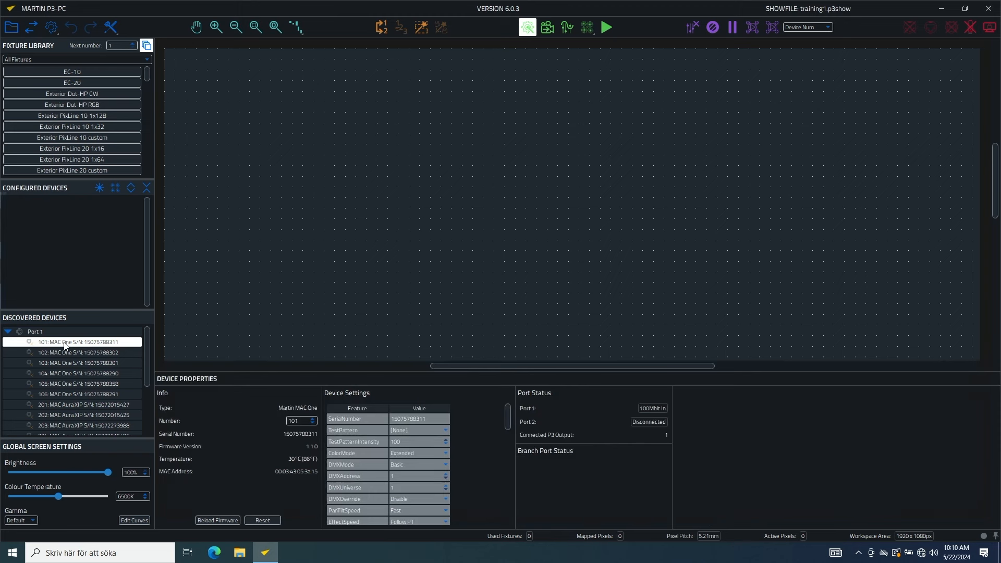
drag(63, 344, 409, 205)
drag(366, 237, 77, 345)
Import the photo 20240522_080318 from the Bilder folder as the background image
click(30, 27)
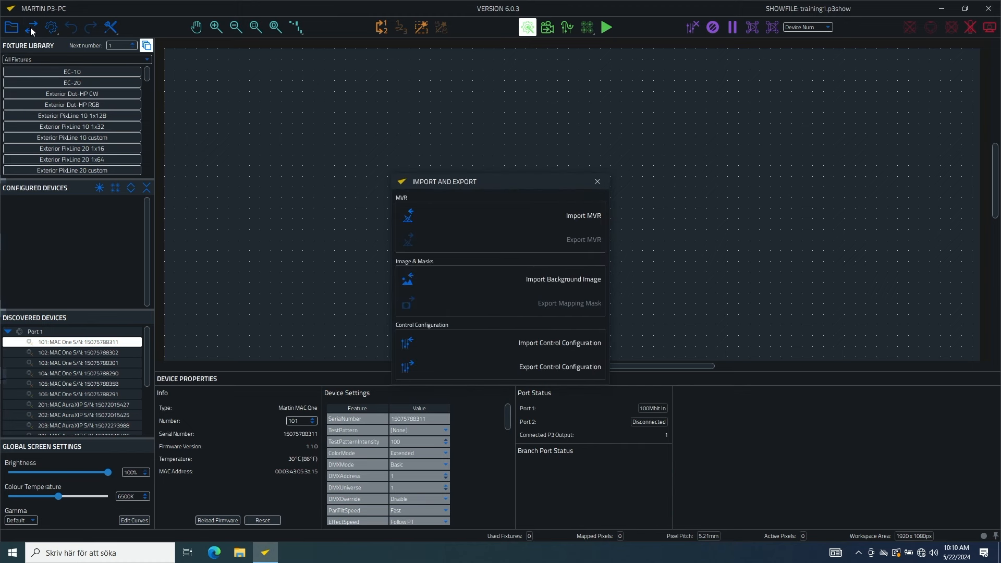
click(509, 276)
click(447, 175)
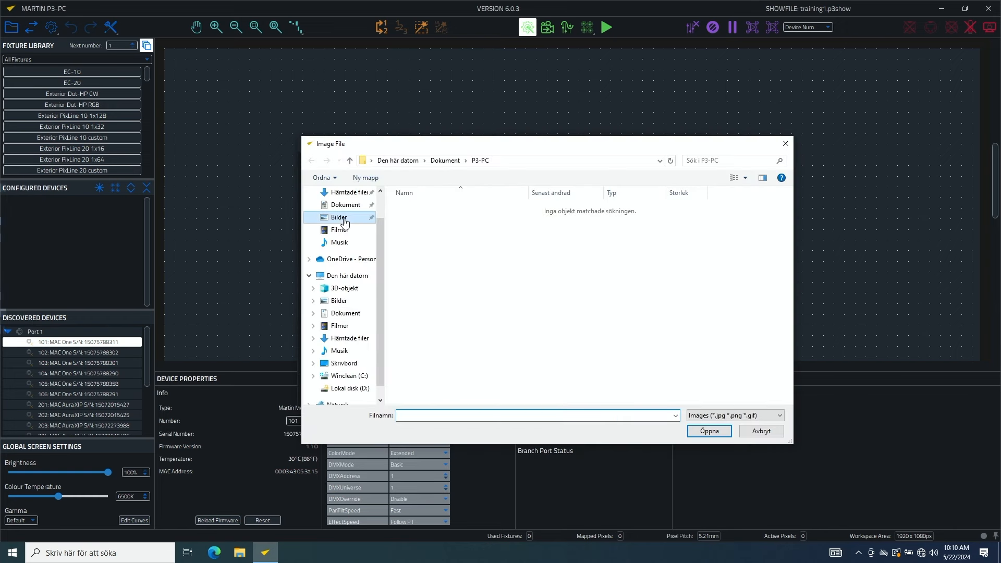
click(344, 222)
double_click(546, 237)
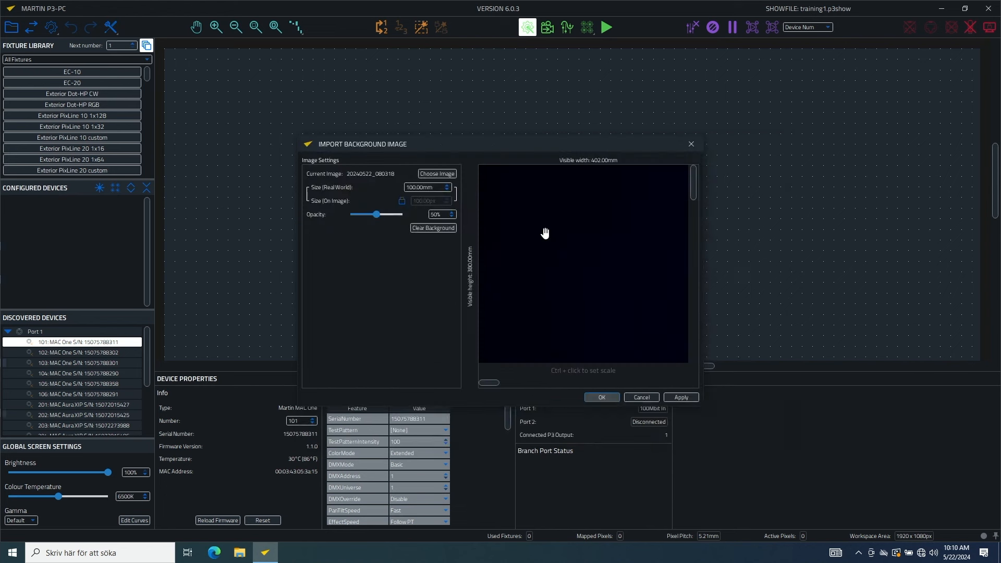
Scale the background image by setting the real-world size to 1000 mm along the inner left light strip, and apply it to the workspace
scroll(543, 259, down, 2)
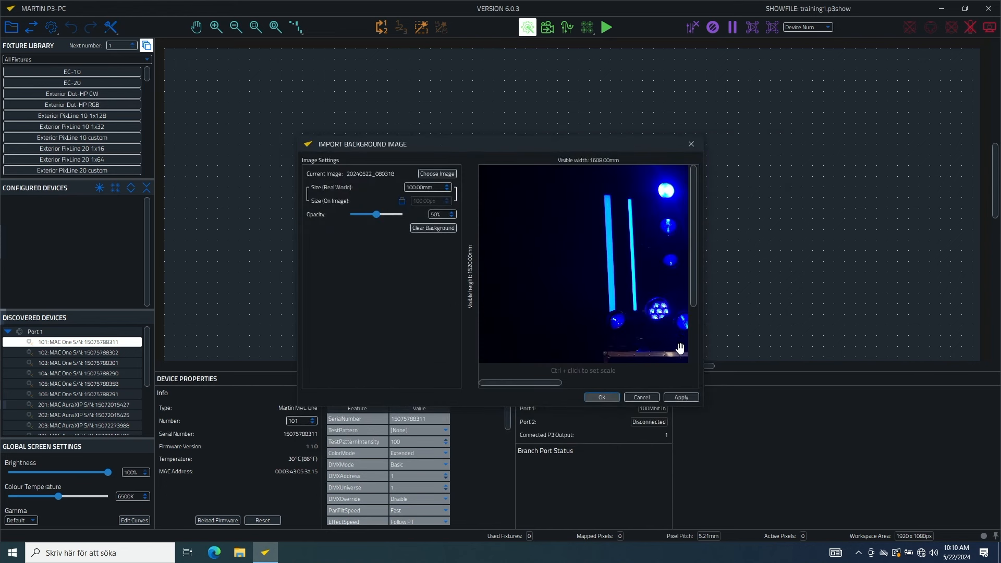
drag(701, 344, 912, 351)
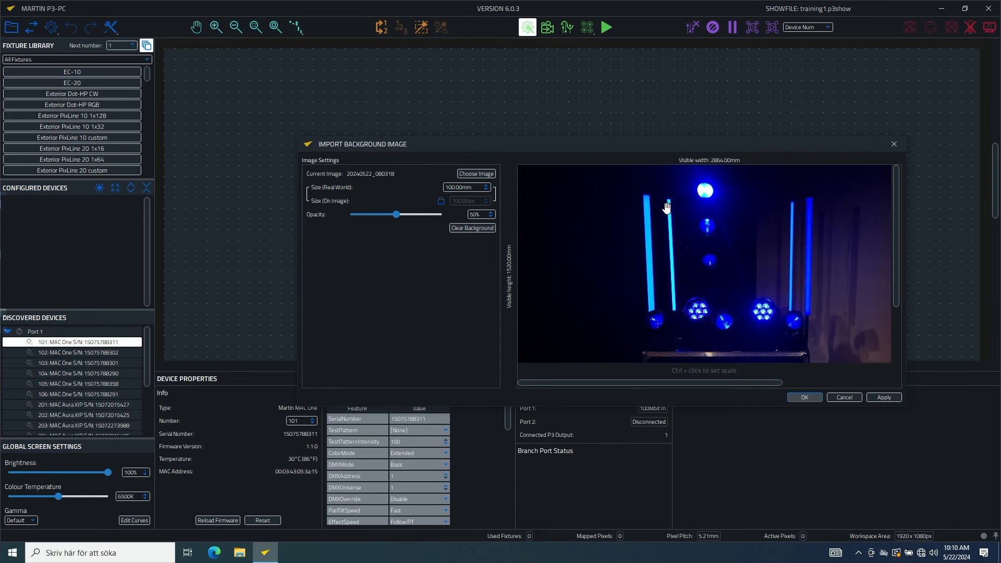
click(453, 186)
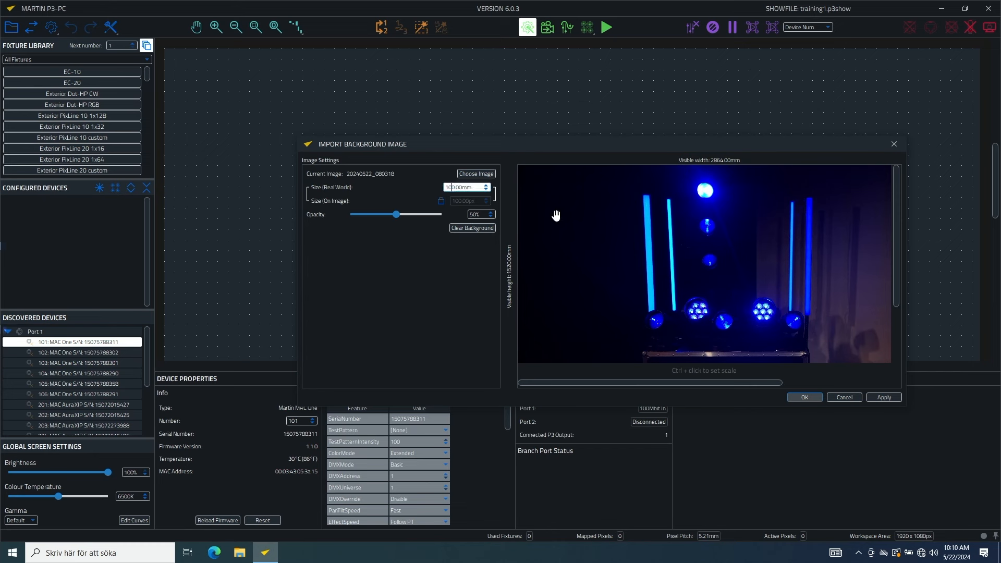
text(0)
ctrl+click(670, 202)
drag(669, 200, 674, 311)
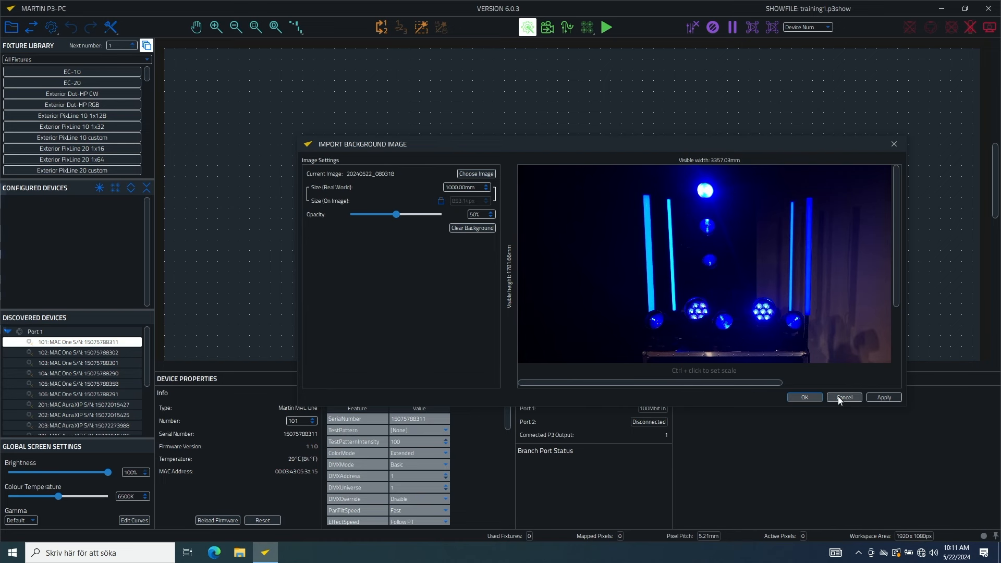
click(805, 396)
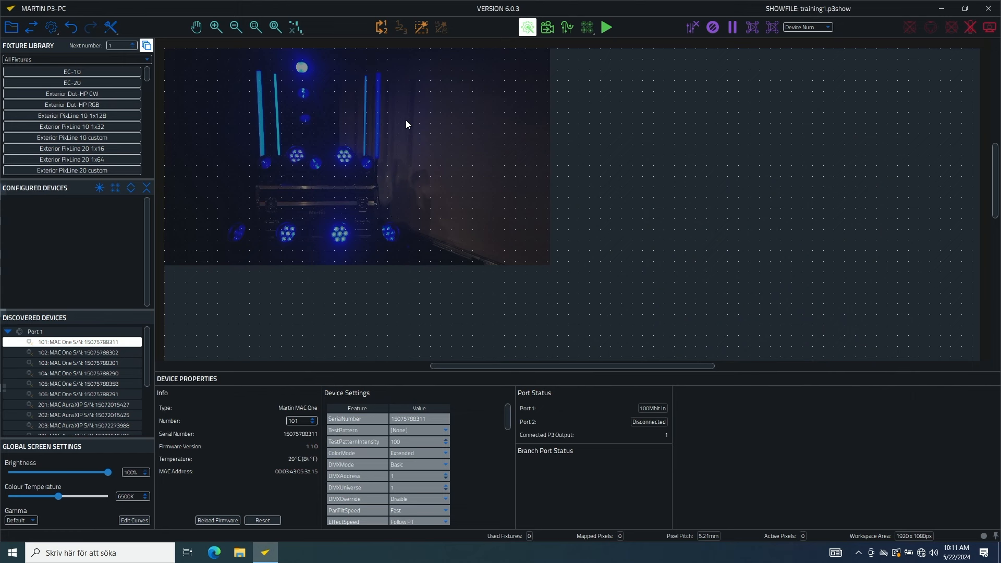
Briefly switch the white test pattern on and off to check the connected fixtures
click(98, 188)
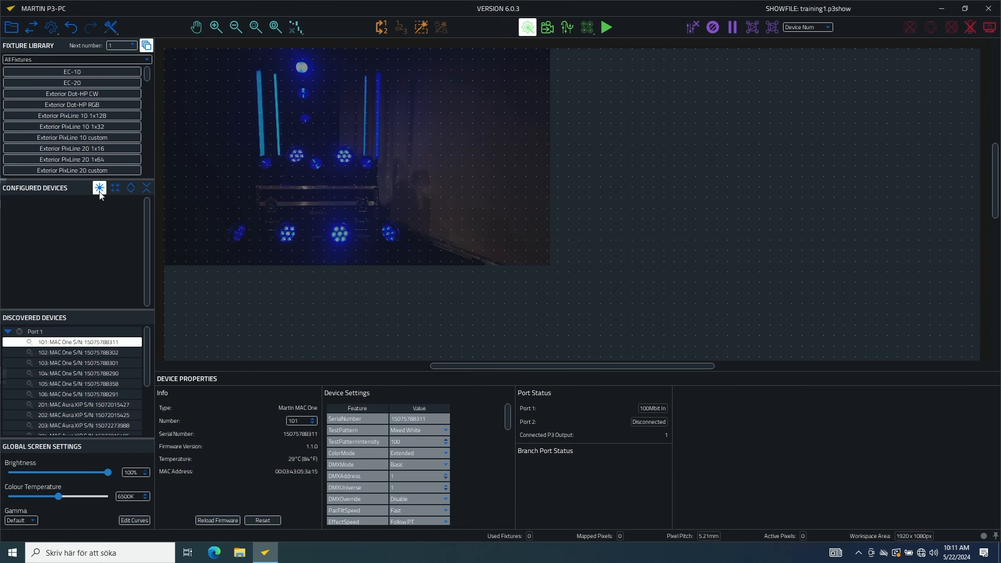
click(100, 188)
Place six MAC One fixtures numbered from 101 over the photo's single-lens lights: three down the centre column, three along the row below
click(71, 60)
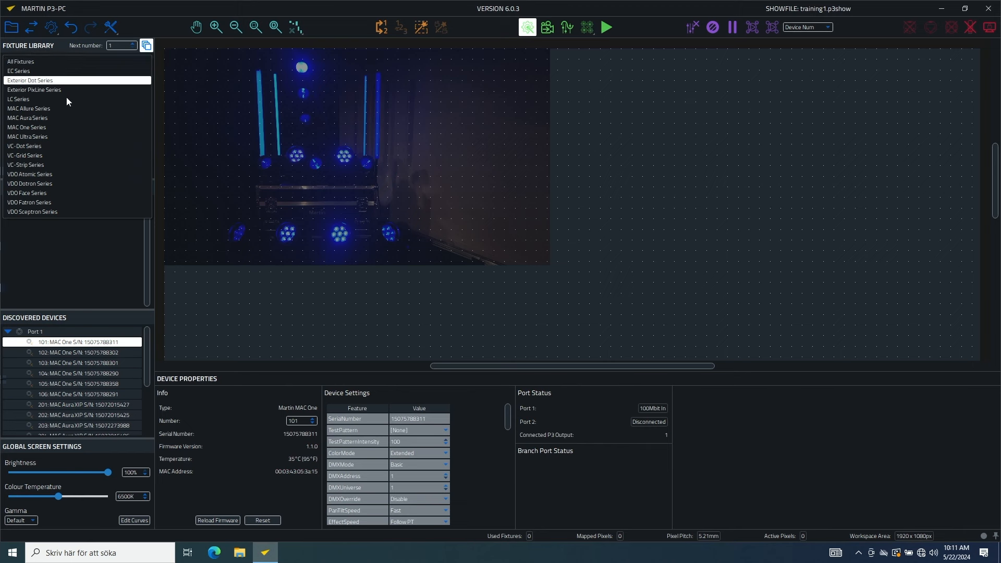
click(65, 128)
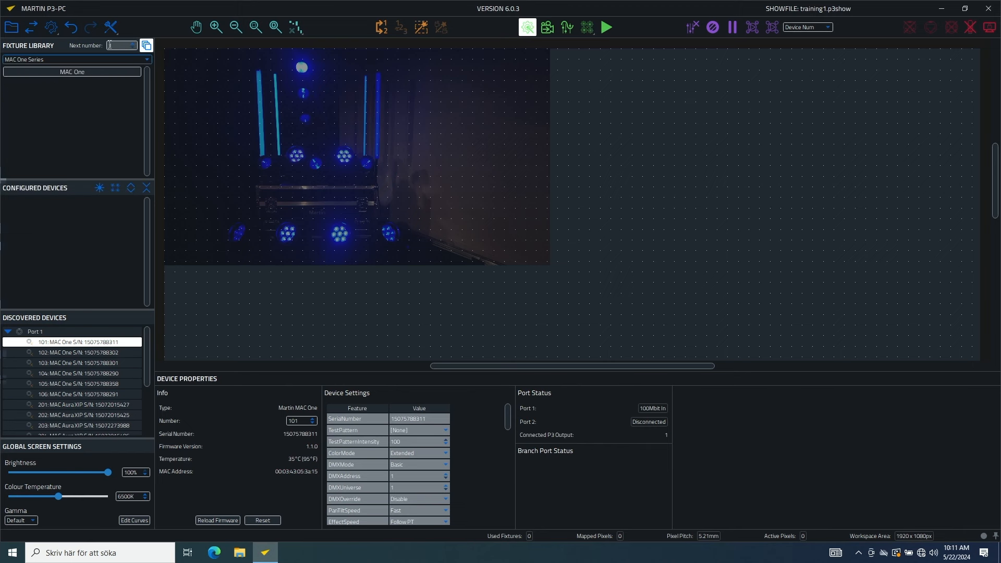
click(117, 47)
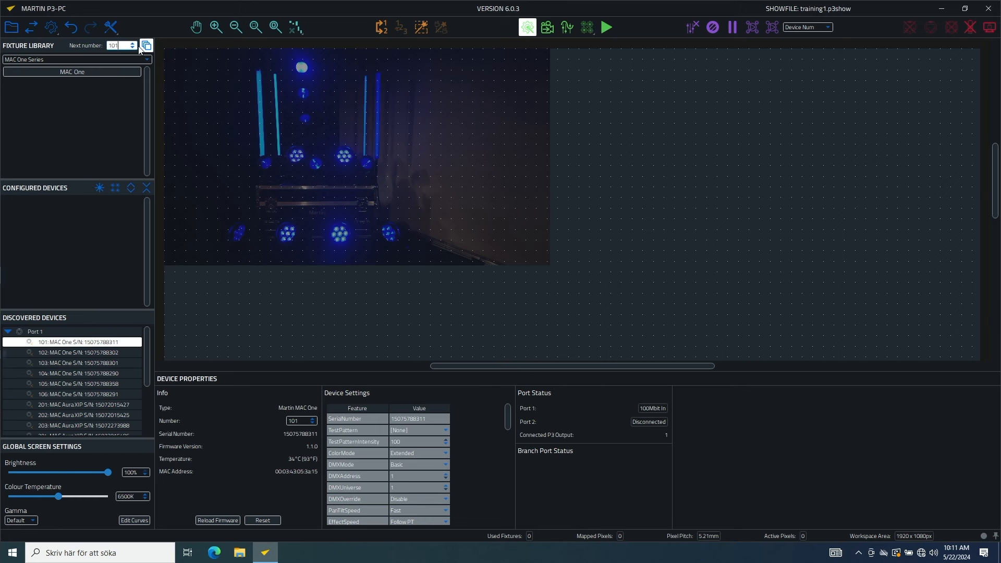
click(75, 71)
drag(75, 71, 303, 67)
click(301, 93)
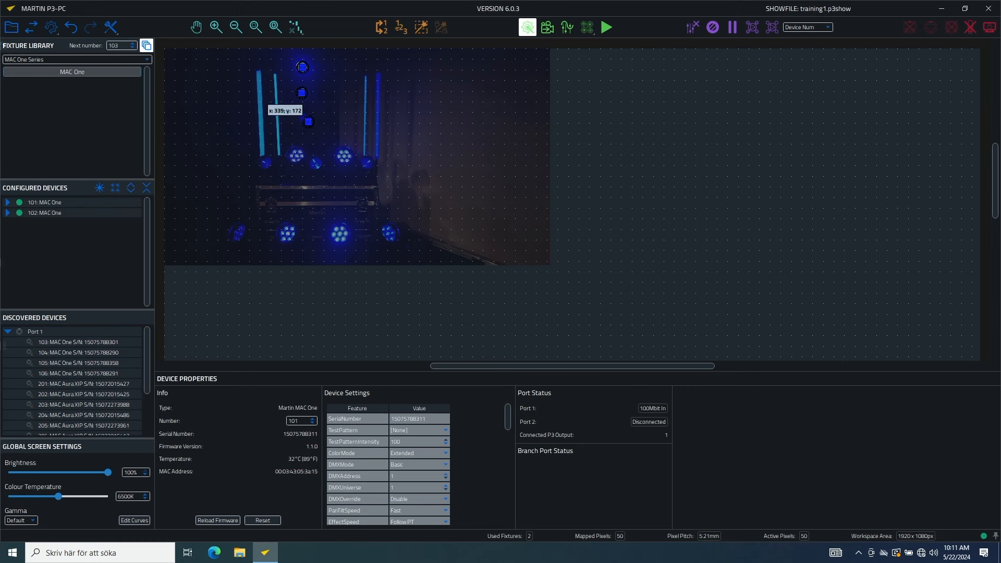
click(307, 119)
click(264, 164)
click(316, 165)
click(367, 164)
key(Escape)
Place six MAC Aura XIP fixtures numbered from 201 over the photo's multi-lens lights: two in the upper row, four in the lower row
click(80, 59)
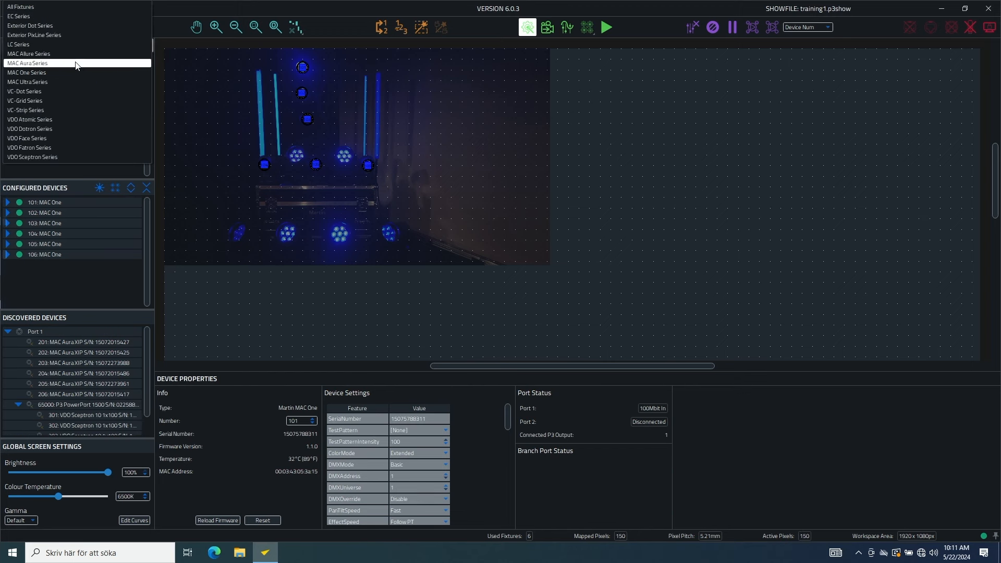
click(75, 64)
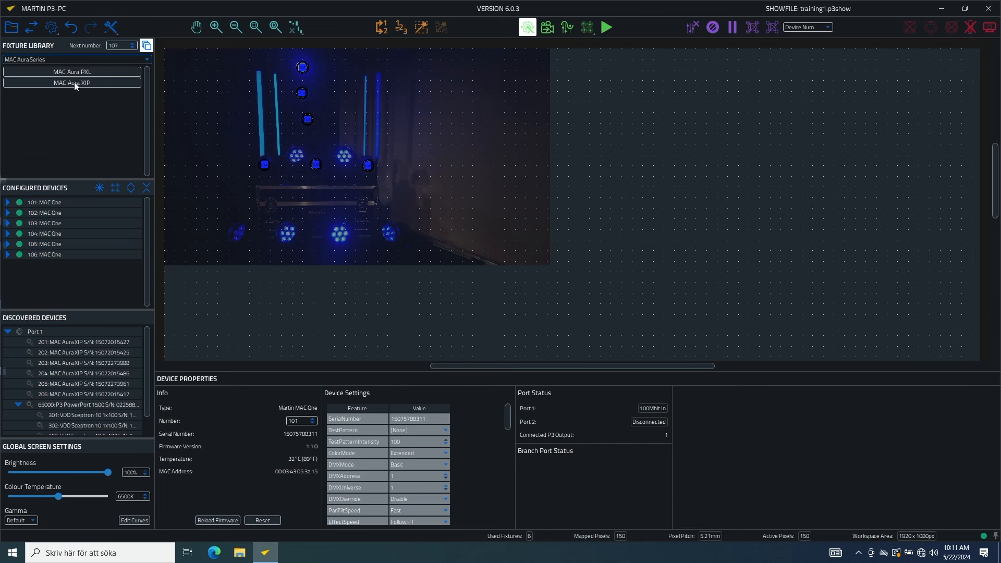
click(77, 83)
drag(122, 46, 89, 46)
text(201)
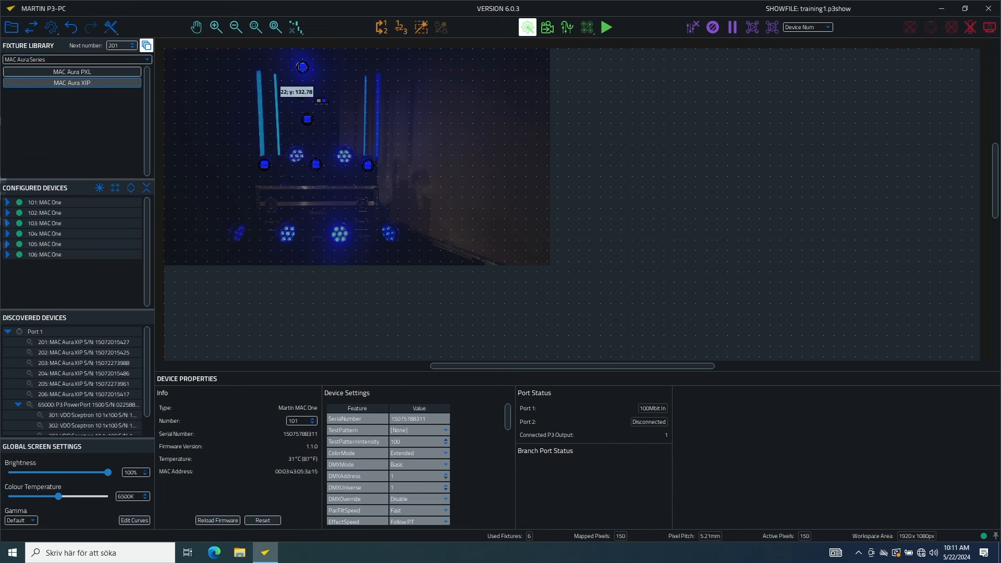
click(295, 157)
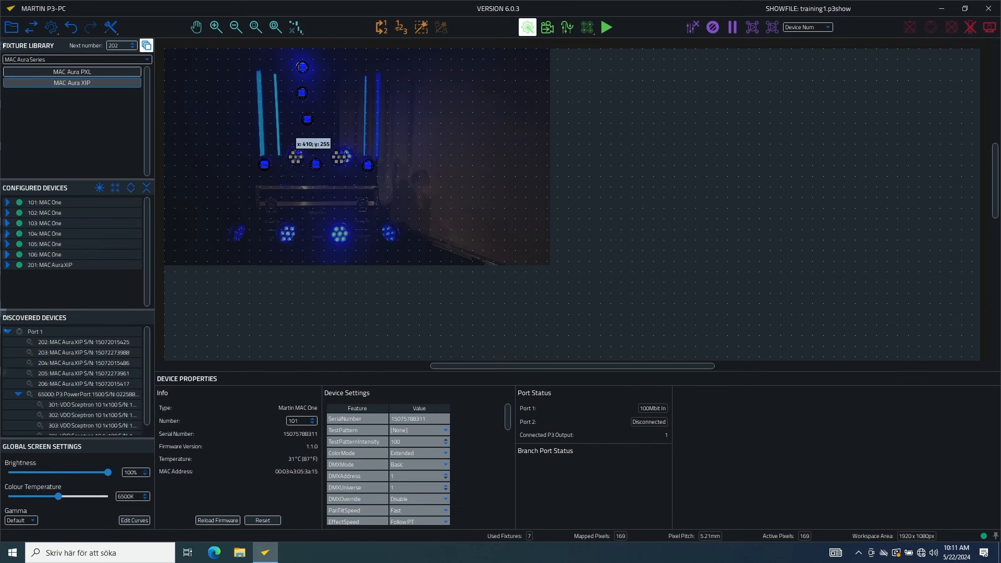
click(343, 156)
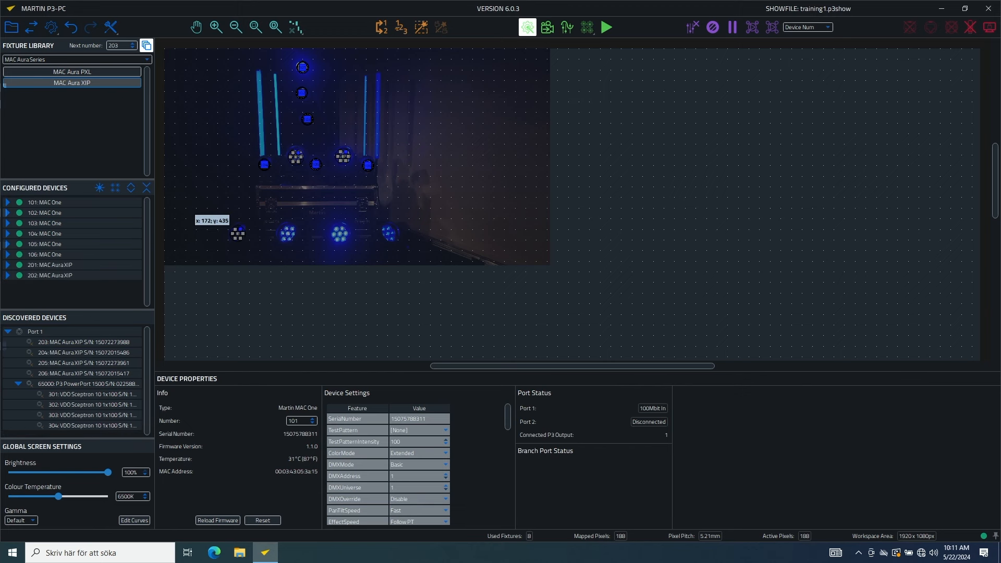
click(237, 234)
click(289, 234)
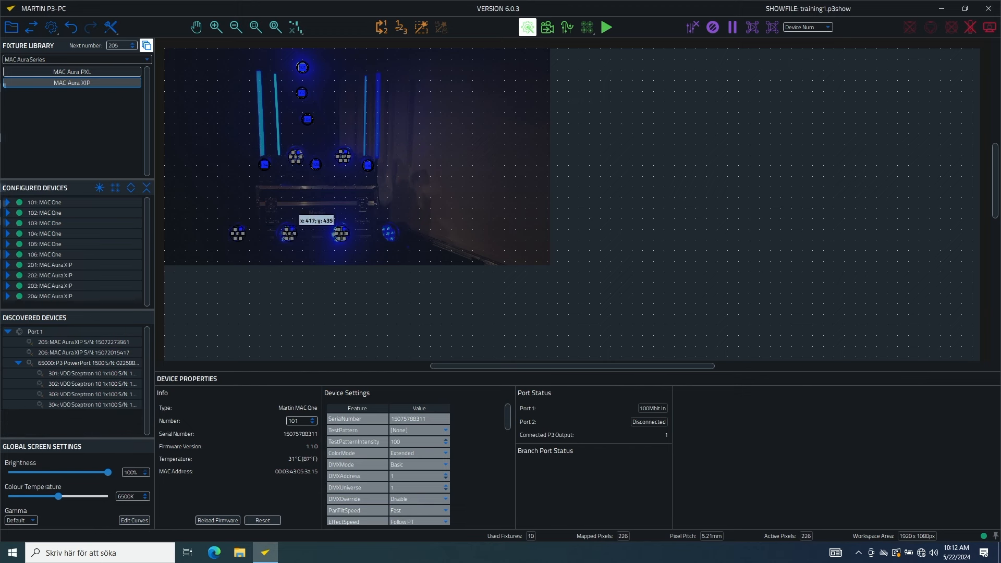
click(340, 234)
click(389, 233)
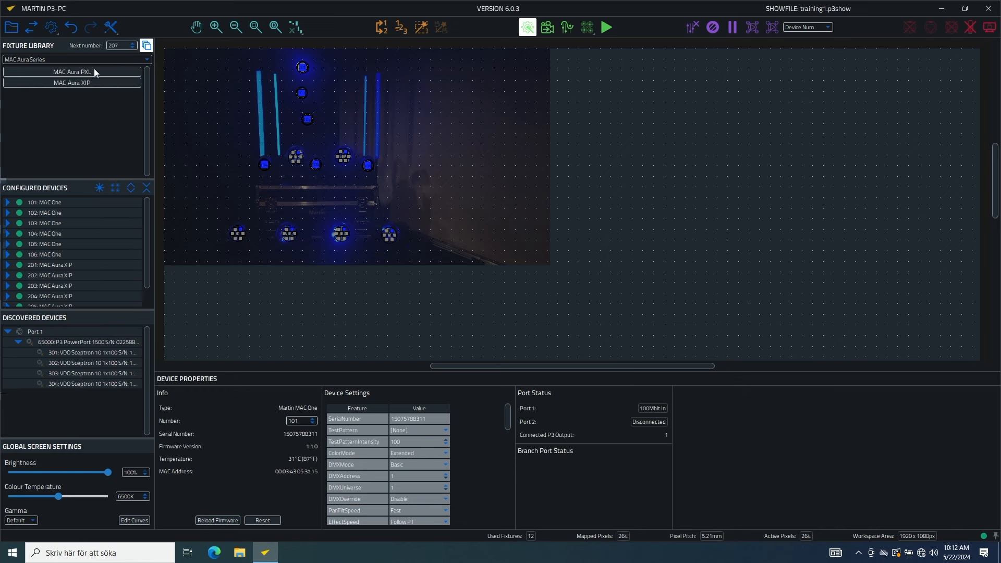
Place four VDO Sceptron 10 1x100 fixtures numbered from 301 over the photo's four vertical light strips, working from the left strip to the right
click(79, 59)
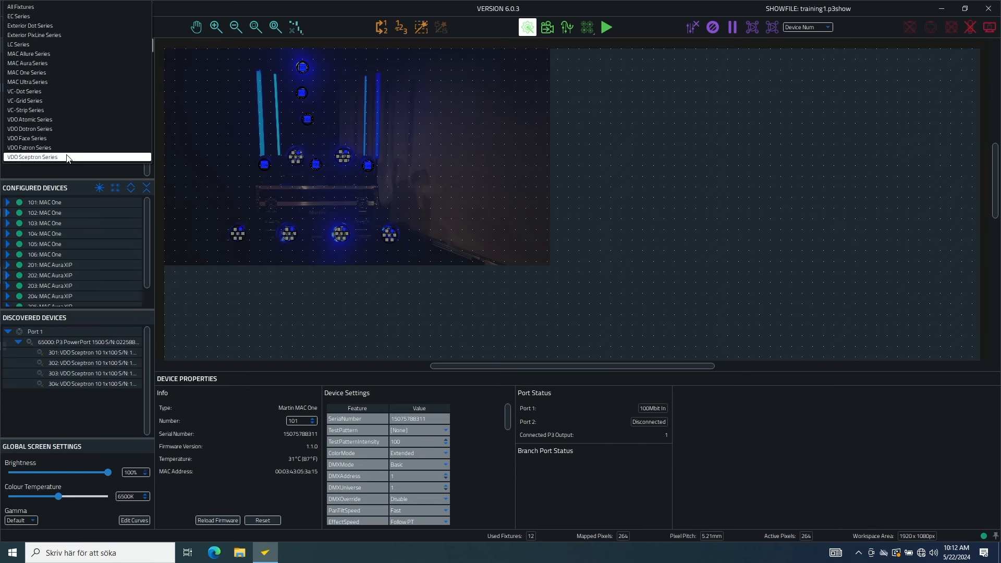
click(73, 157)
click(88, 71)
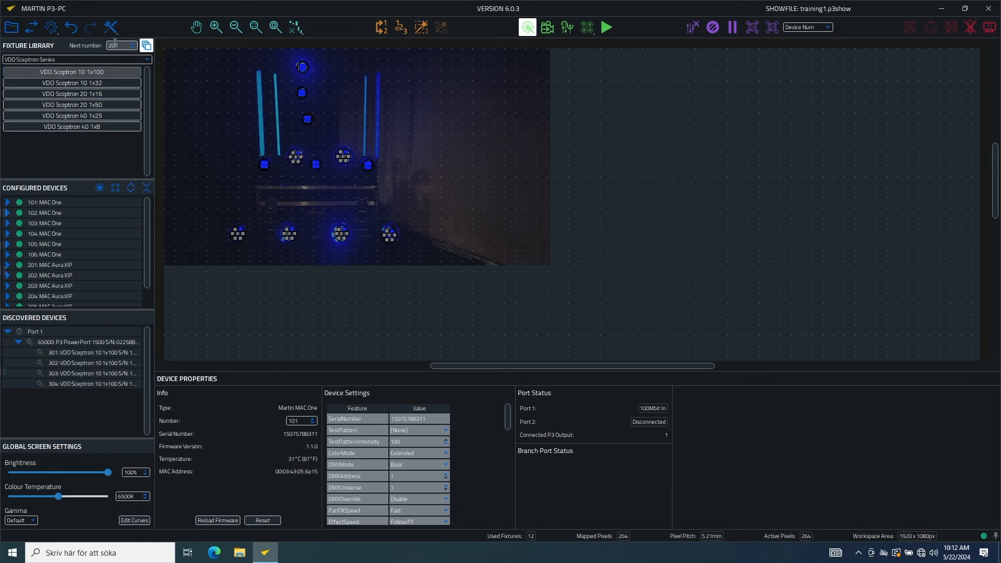
drag(121, 46, 99, 45)
text(301)
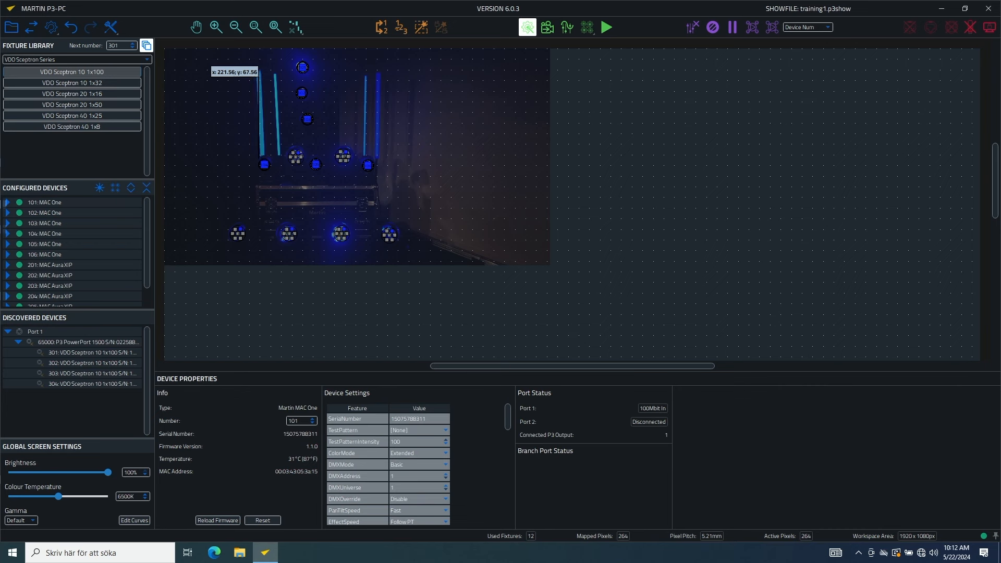
click(260, 76)
click(277, 76)
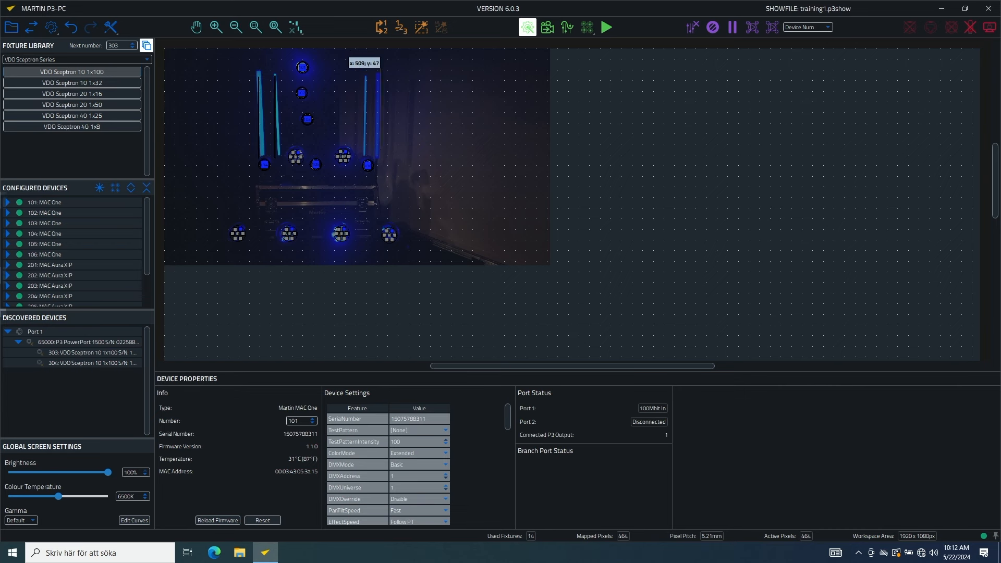
click(365, 75)
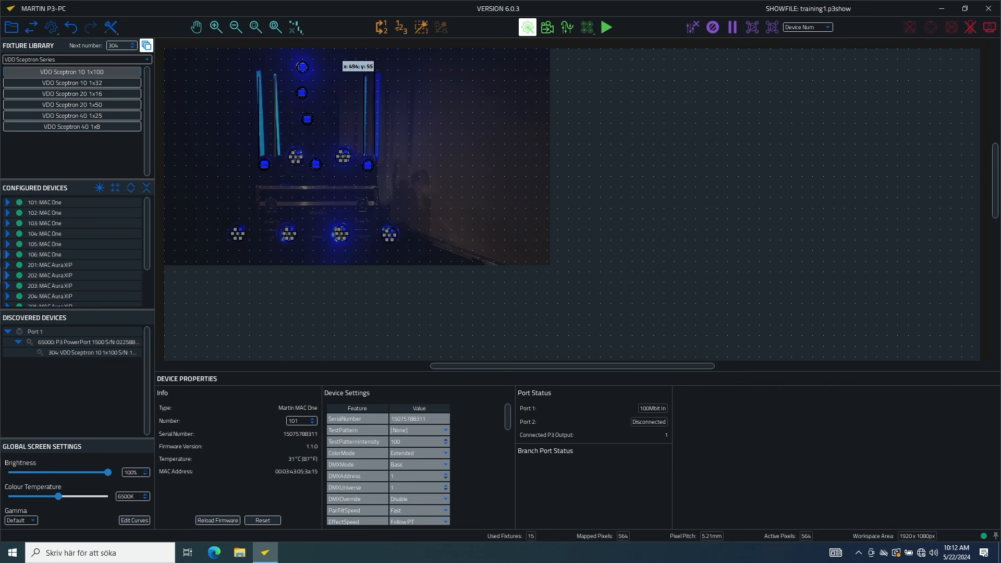
click(377, 75)
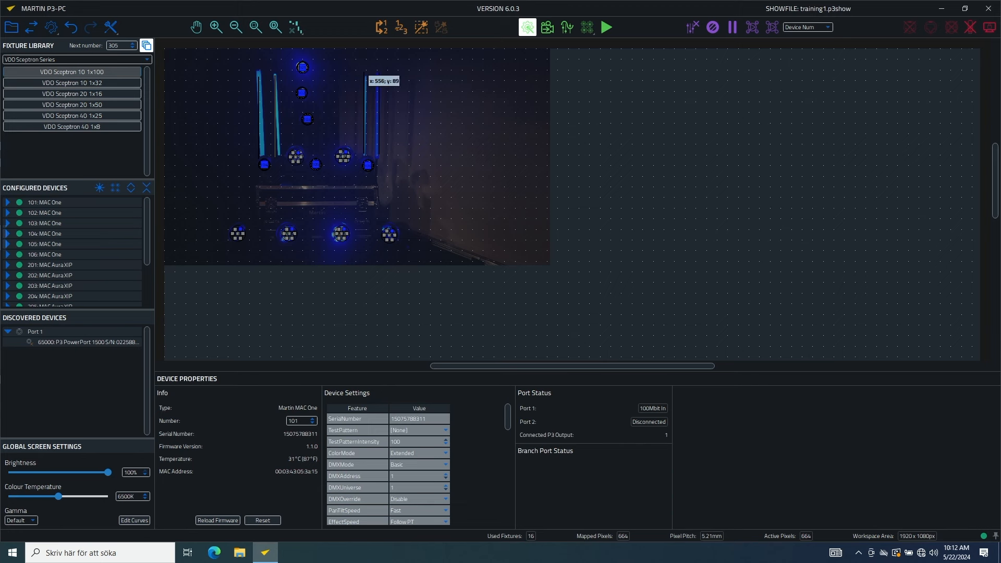
key(Escape)
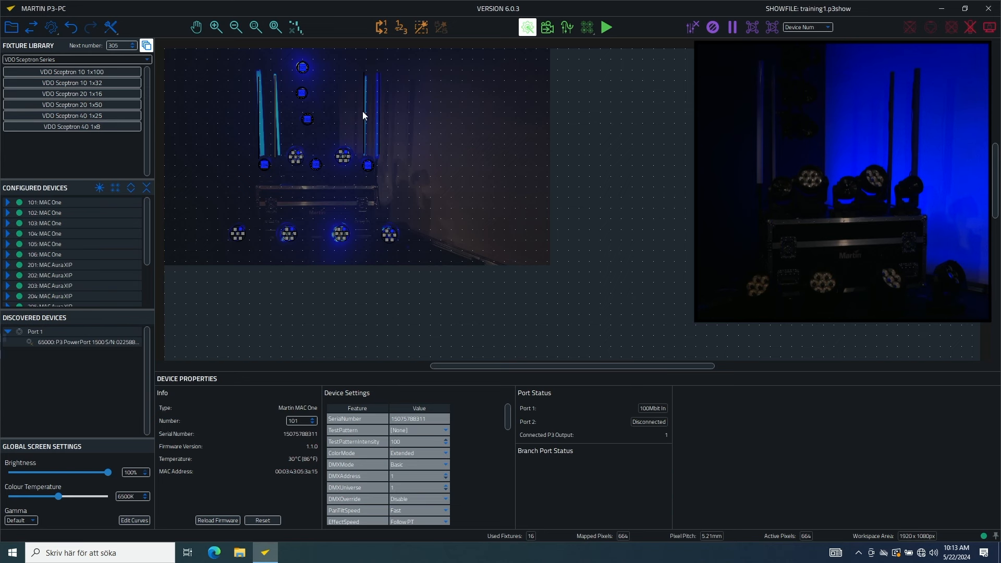
Briefly run the test pattern on all configured devices, and flash devices 101 to 304 one by one to check their positions
click(116, 189)
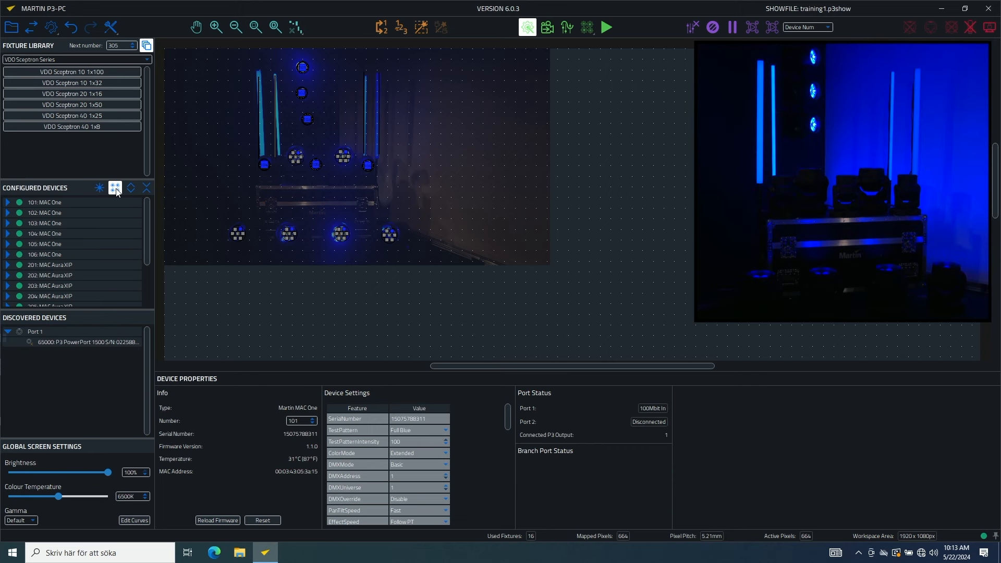
click(116, 190)
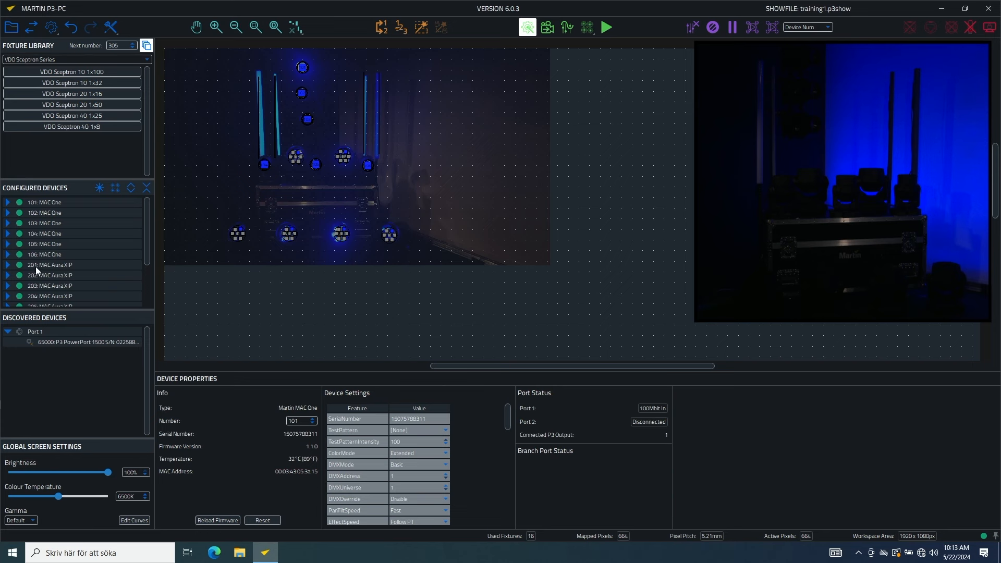
click(56, 204)
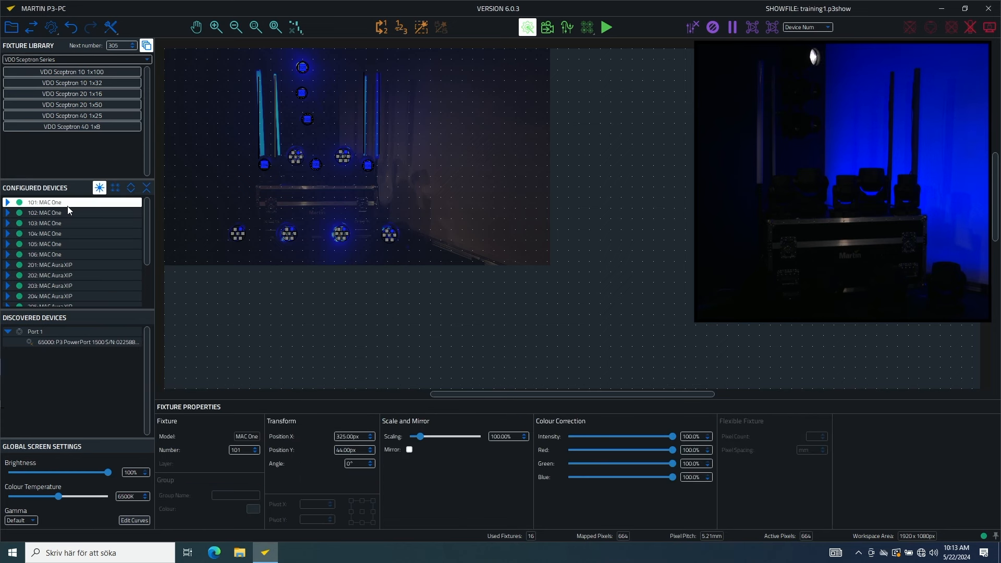
key(Down)
key(Down)
key(Down)
key(Down)
key(Down)
key(Down)
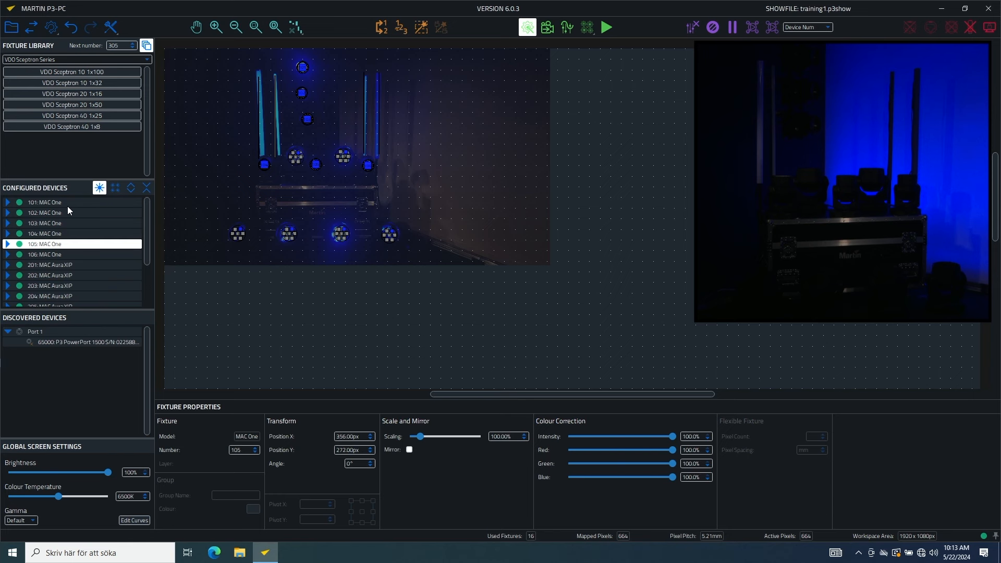
key(Down)
key(Down)
key(Down)
key(Down)
key(Down)
key(Down)
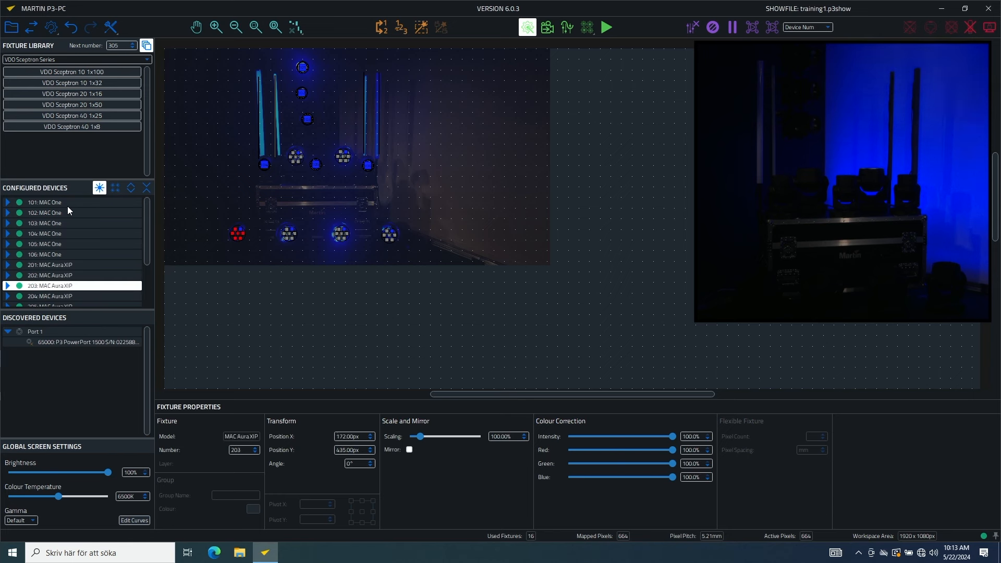
key(Down)
key(Down)
key(Down)
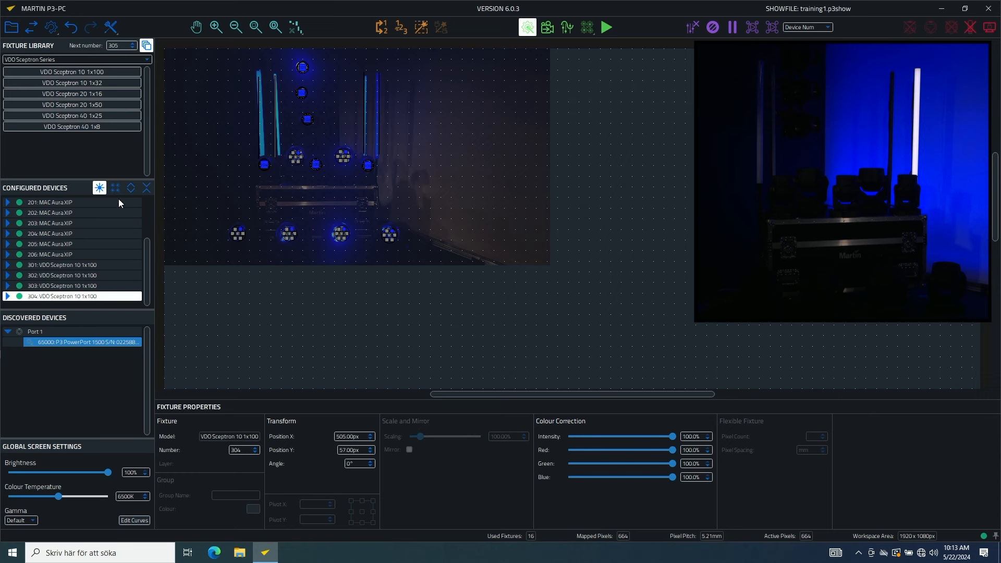
click(100, 188)
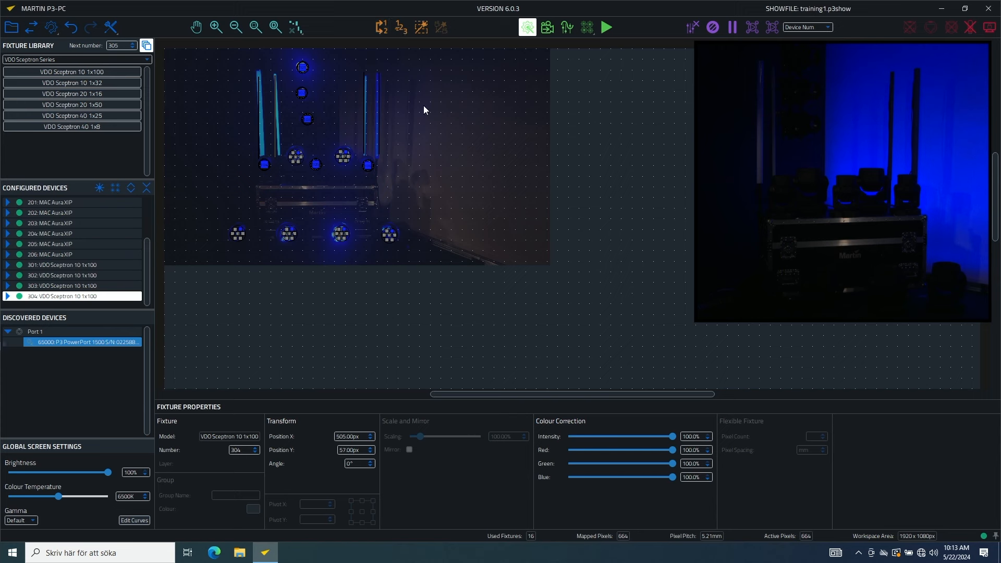
Unaddress all fixtures using the renumber mode Bump All Offline
click(314, 104)
click(386, 27)
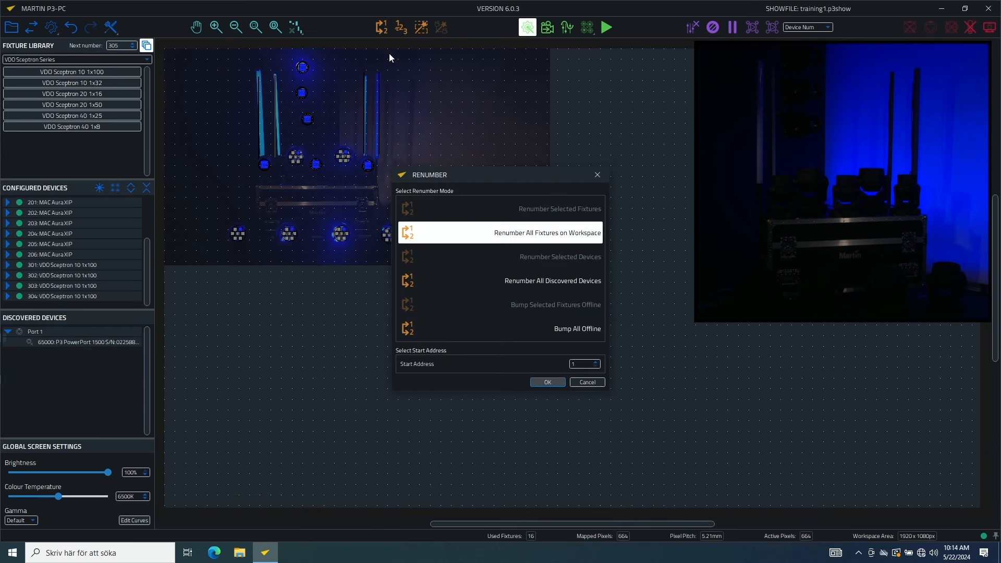
click(491, 333)
click(542, 380)
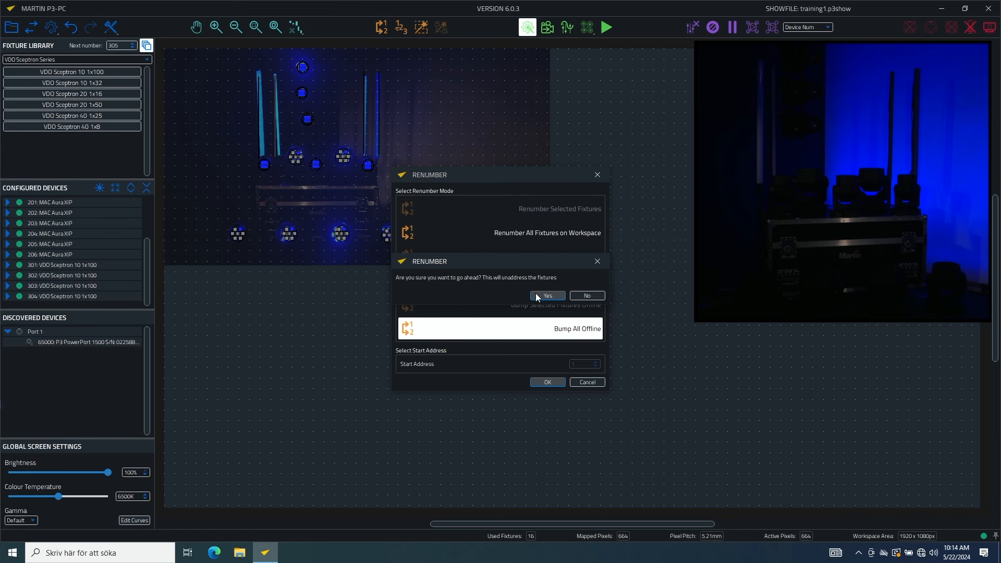
click(537, 295)
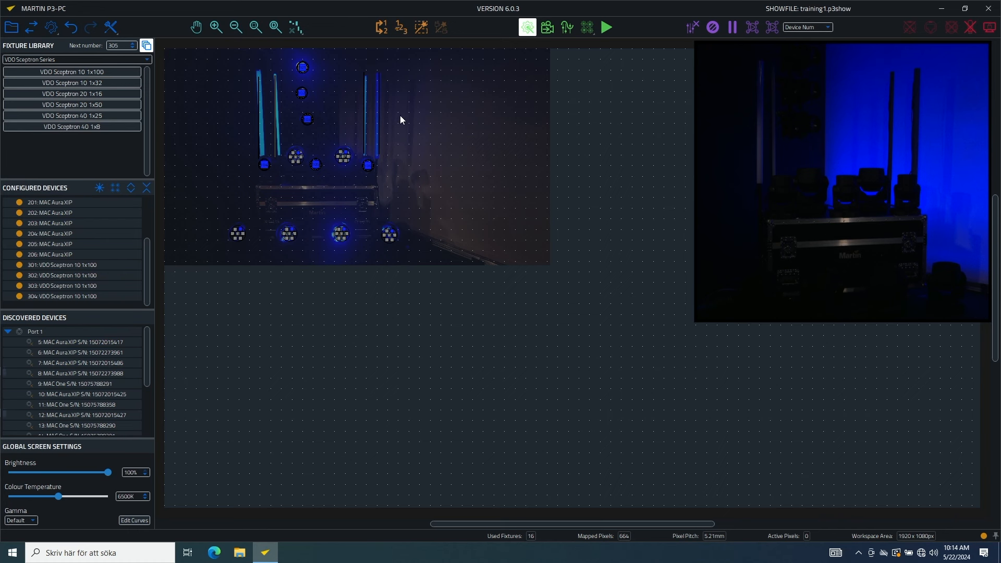
Start Quick Address and assign the lit Sceptrons to fixtures 301 and 302 on the left pair of strips
click(401, 23)
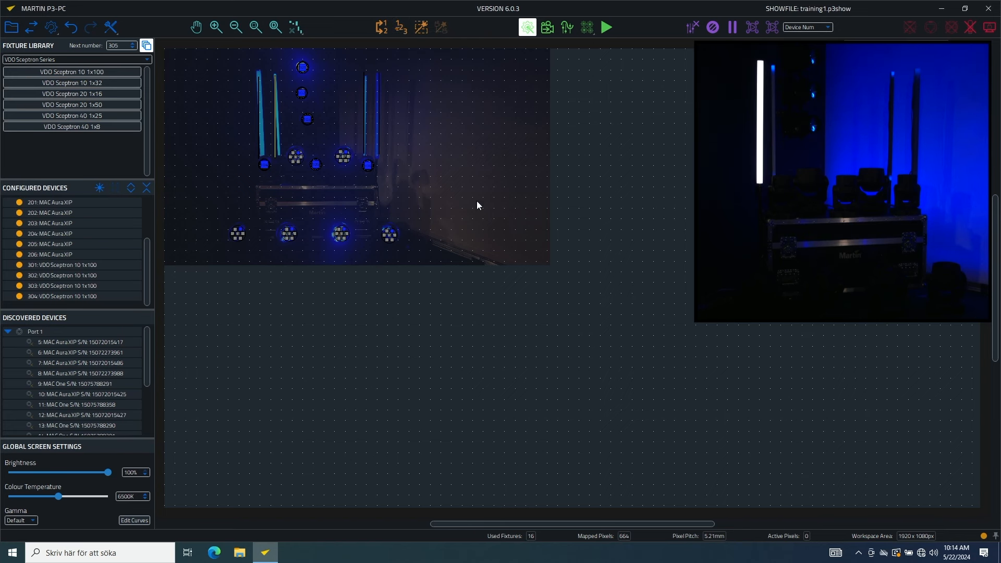
click(258, 134)
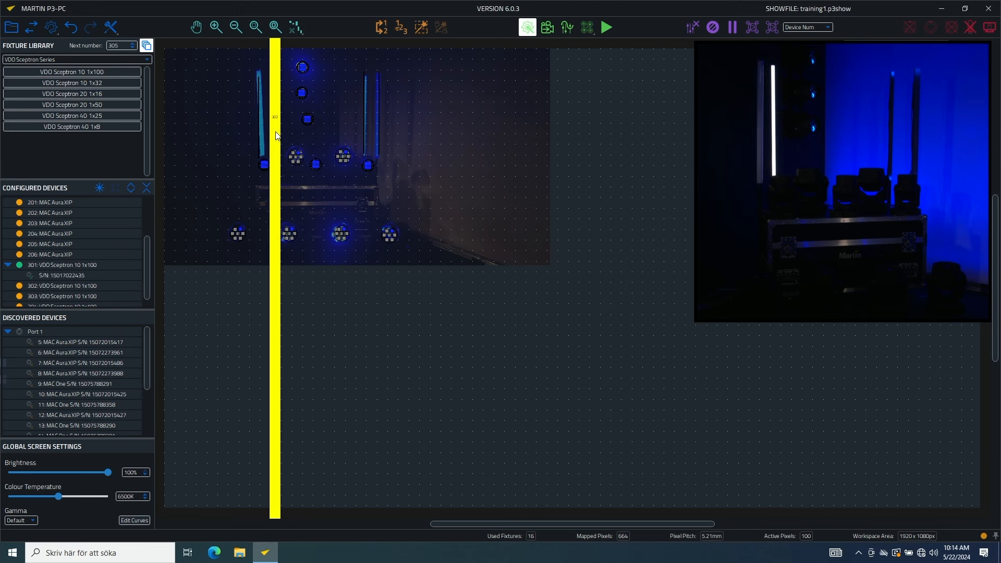
click(276, 133)
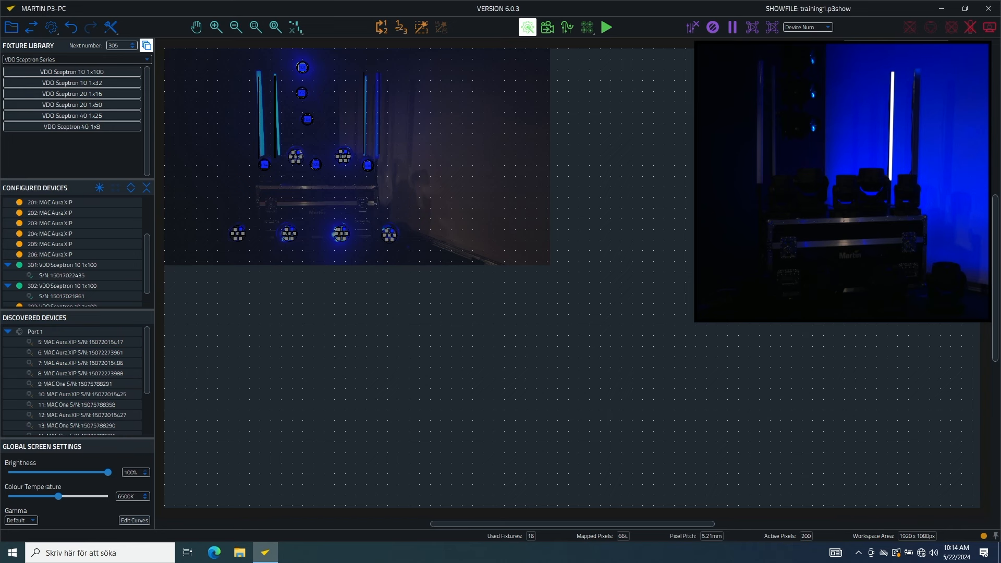
Set the test pattern to Red and turn it on for the mapped fixtures
click(812, 26)
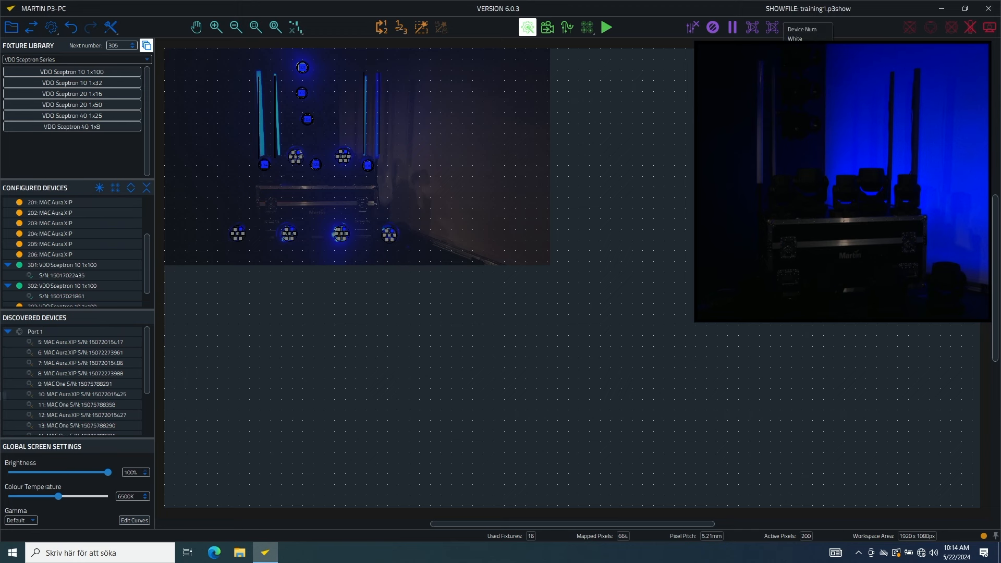
click(795, 48)
click(755, 29)
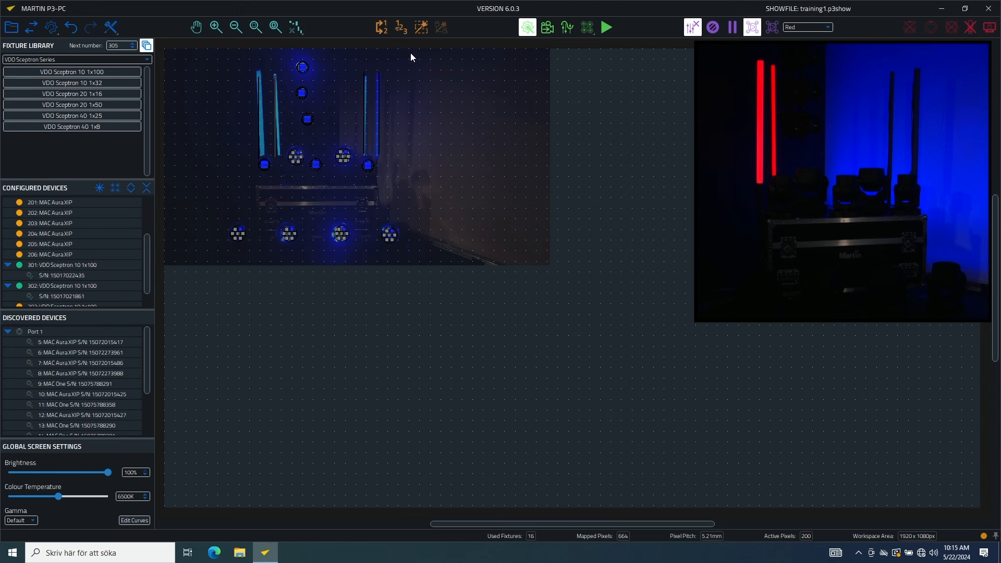
Resume Quick Address keeping the addressed devices, and assign Sceptrons 303 and 304 and the lower-row MAC Aura XIPs from 206 to 203
click(400, 27)
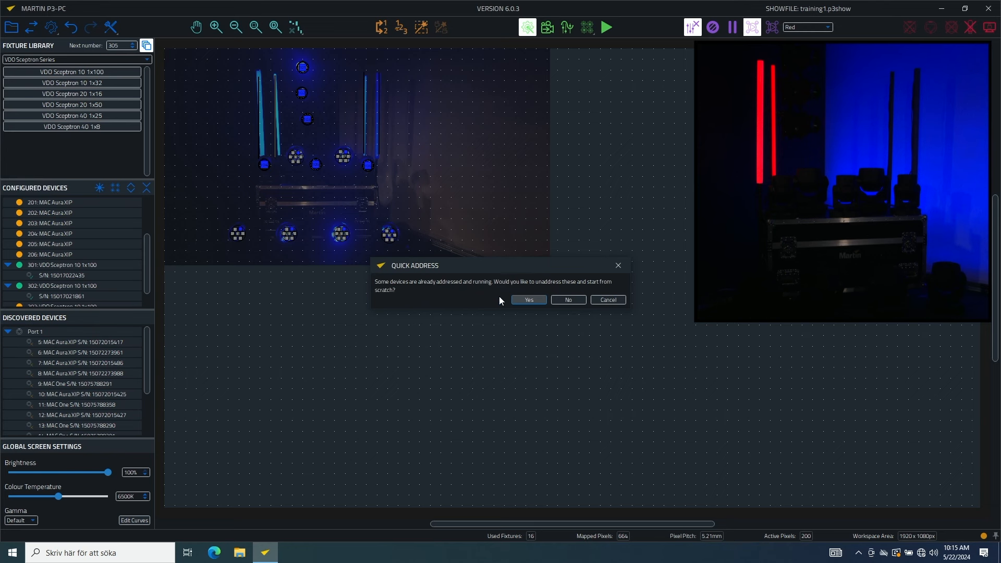
click(577, 301)
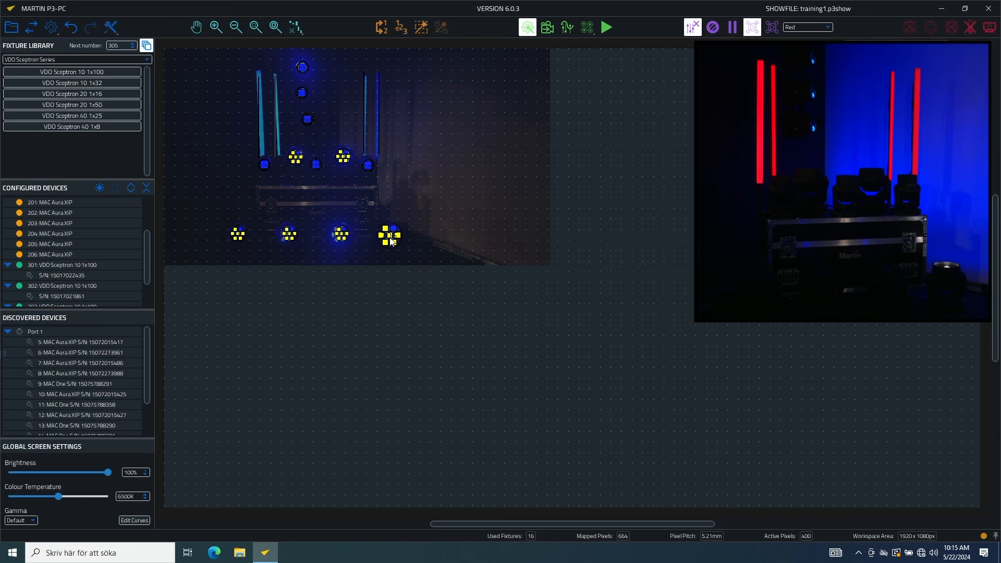
click(298, 233)
click(237, 235)
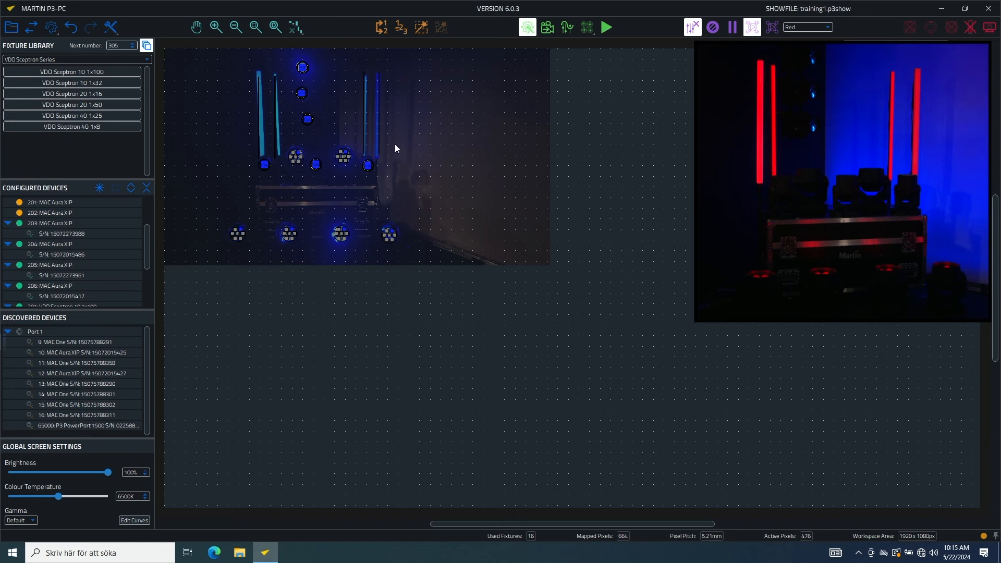
Address the fixtures in the row above the flight case from right to left: 106, 202, 105, 201 and 104
click(367, 167)
click(342, 157)
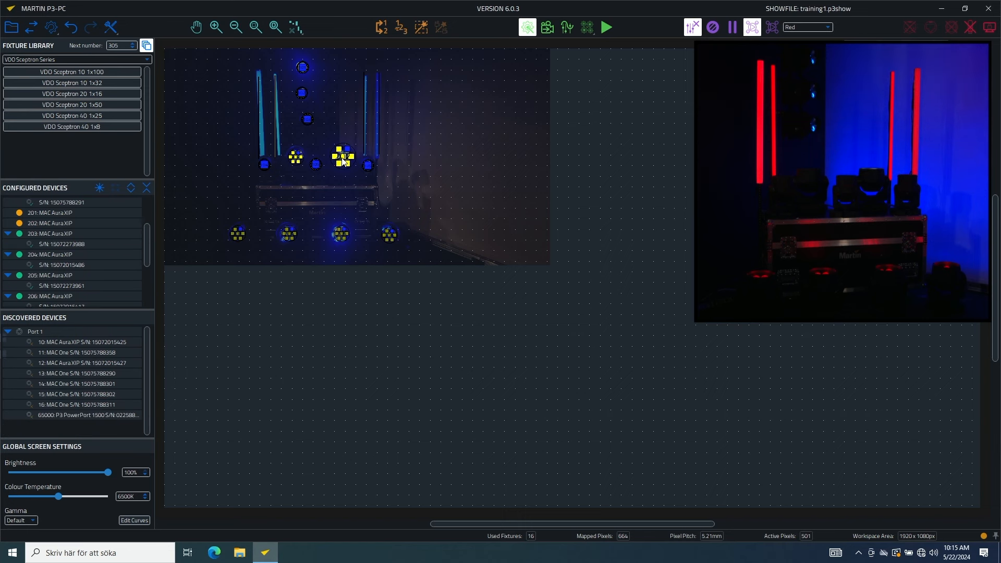
click(316, 170)
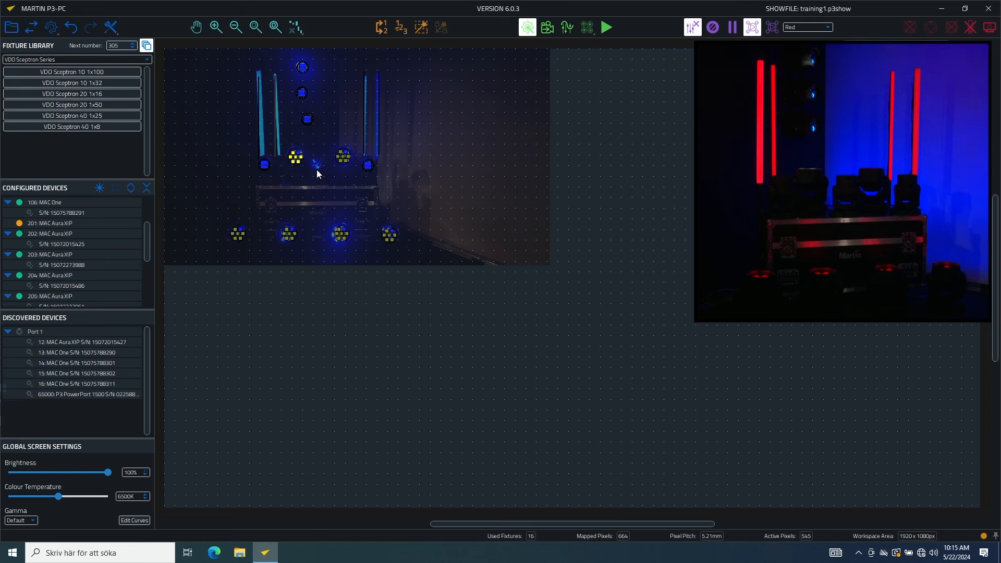
click(296, 164)
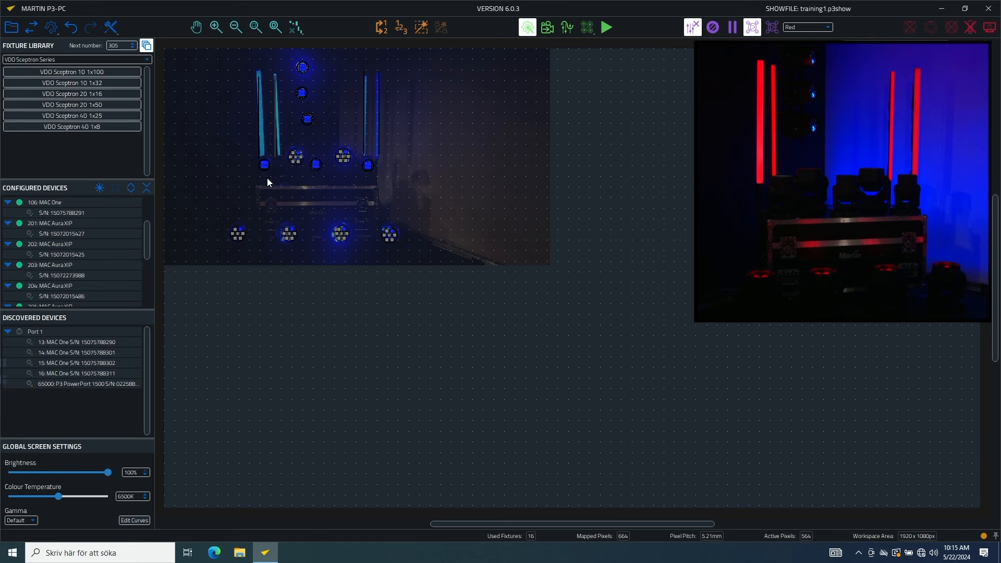
click(264, 164)
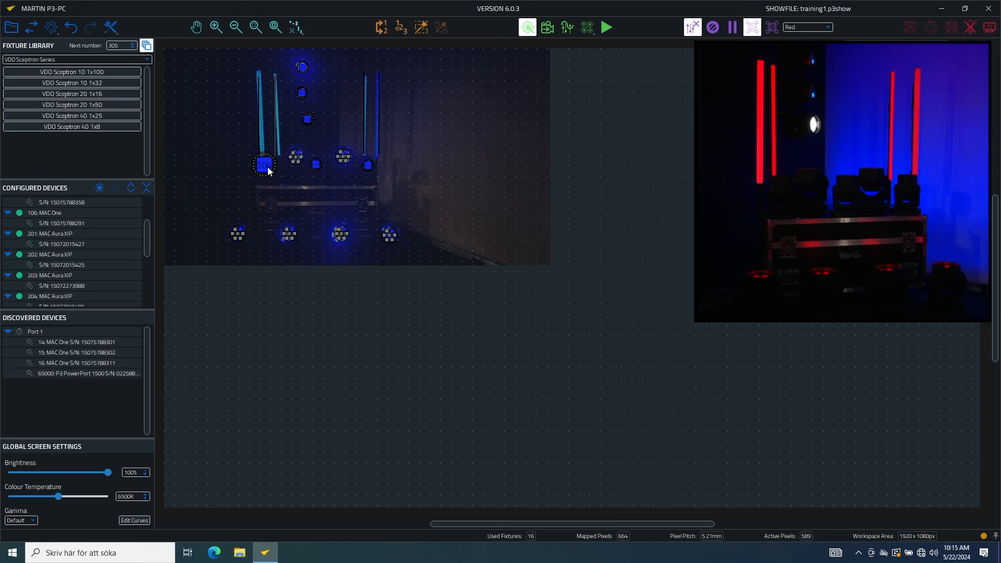
Address the centre-column MAC One fixtures upwards as 103, 102 and 101, and finish Quick Address
click(310, 128)
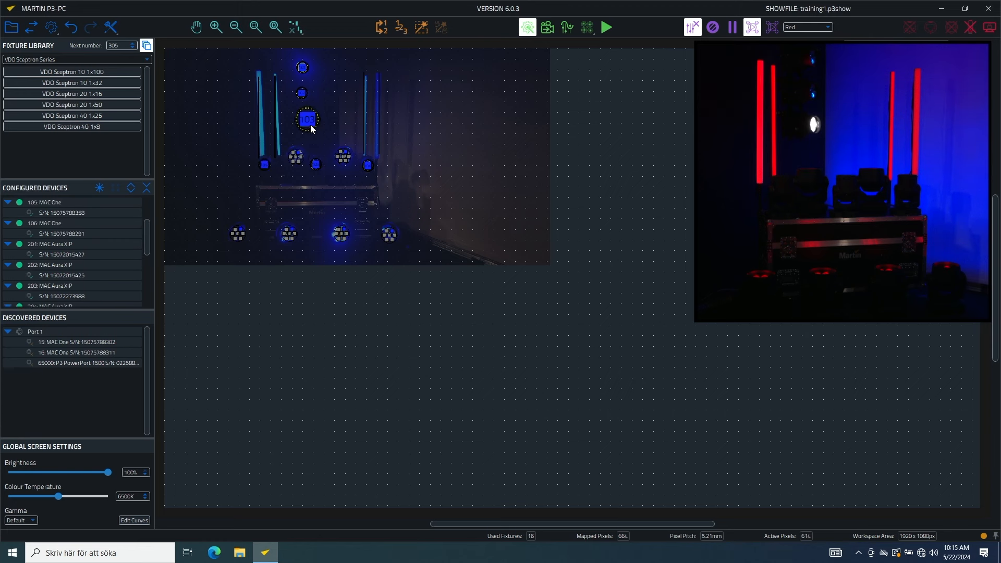
click(304, 93)
click(302, 69)
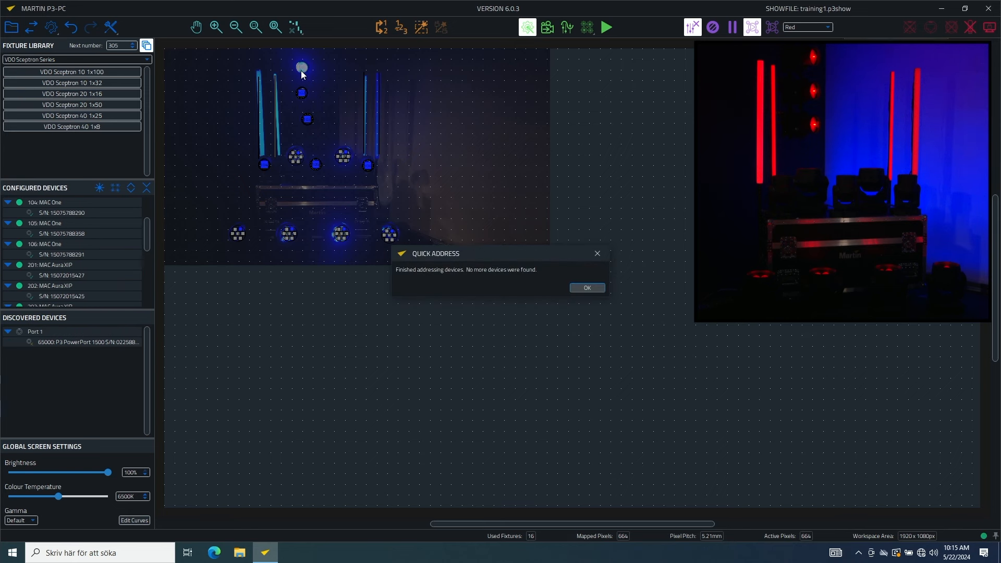
click(585, 288)
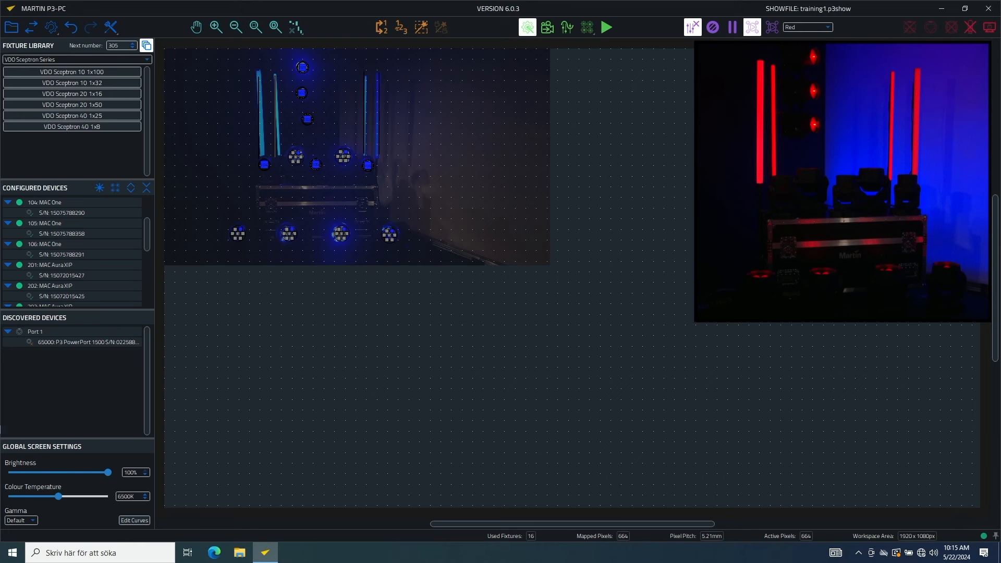
Switch the test pattern to Device Num for the mapped fixtures
click(790, 28)
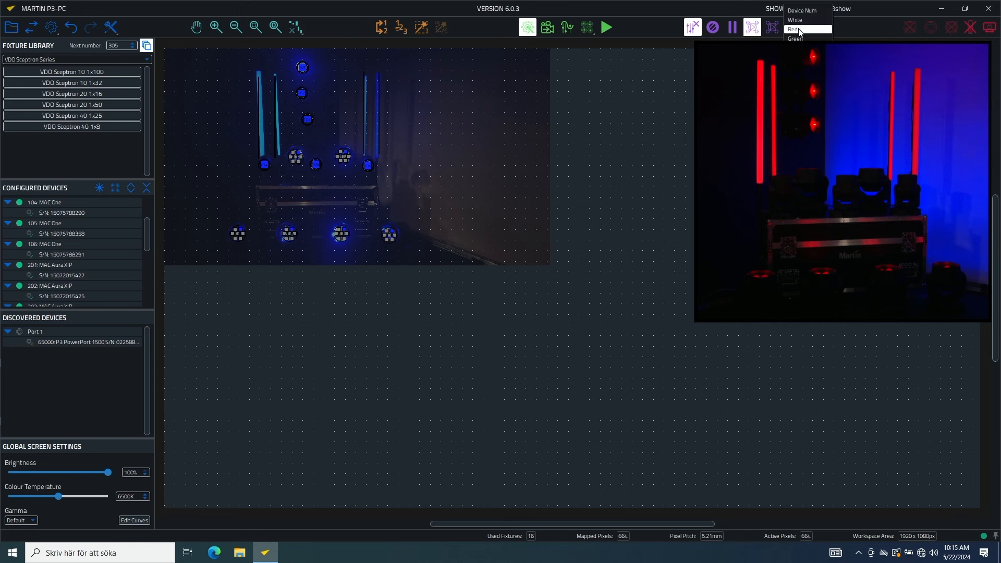
click(817, 11)
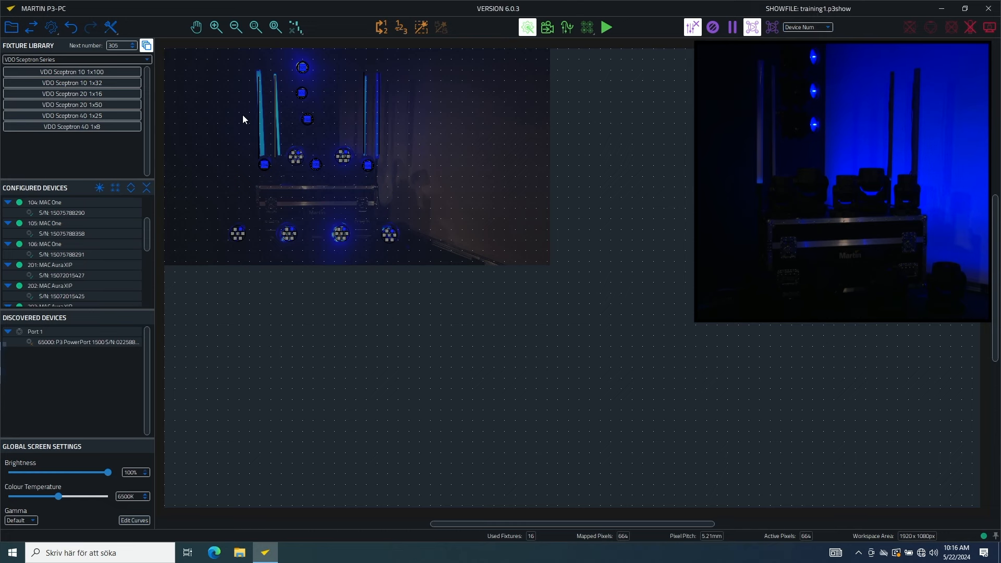
scroll(272, 99, up, 3)
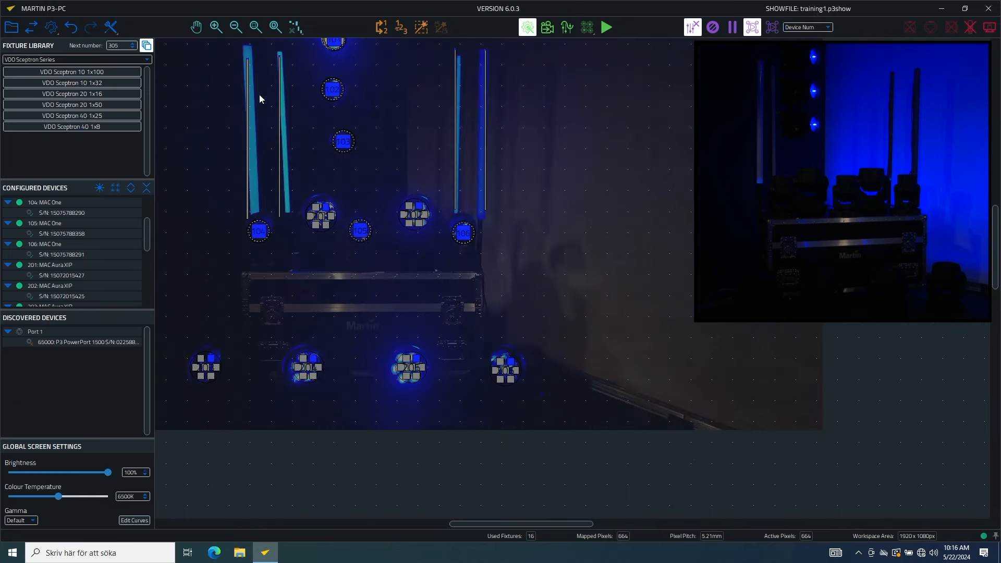
Collapse the configured devices list and rotate VDO Sceptrons 301 to 304 to 180°
scroll(245, 95, up, 1)
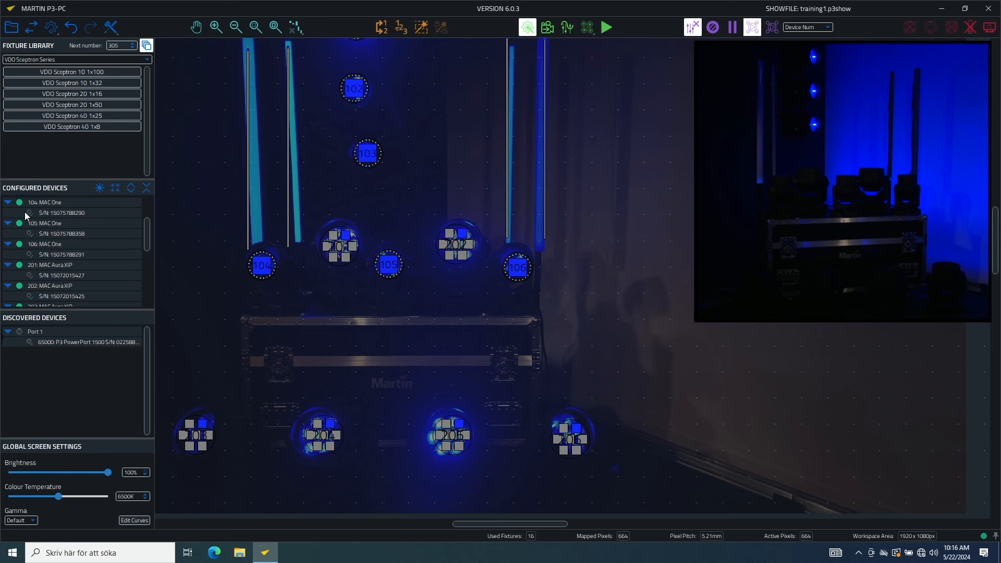
click(146, 188)
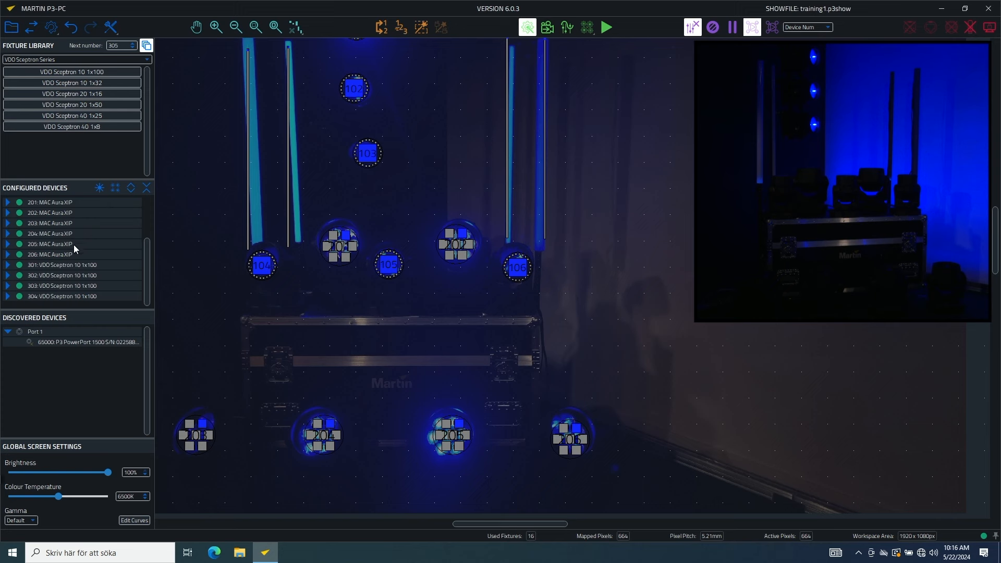
click(72, 266)
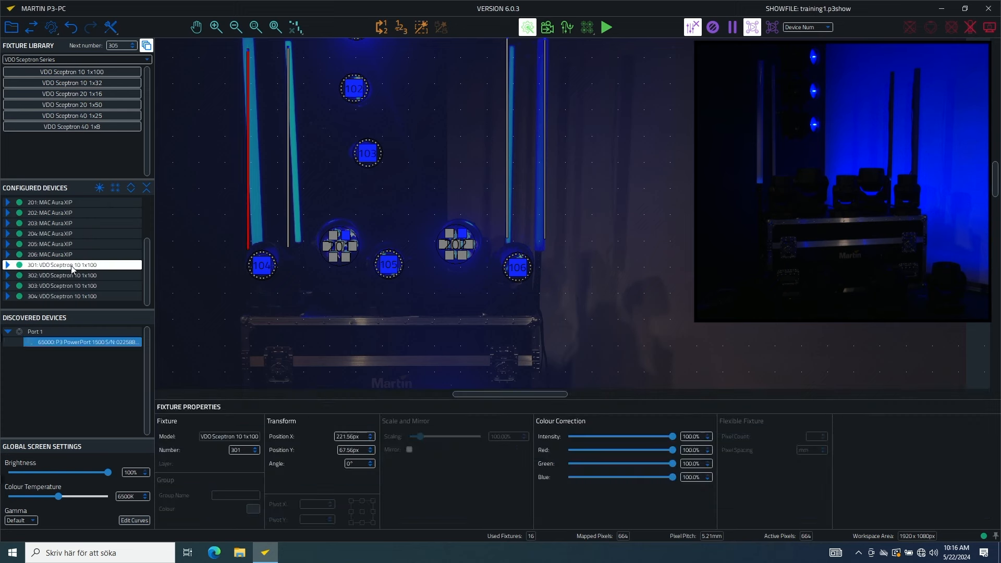
shift+click(84, 299)
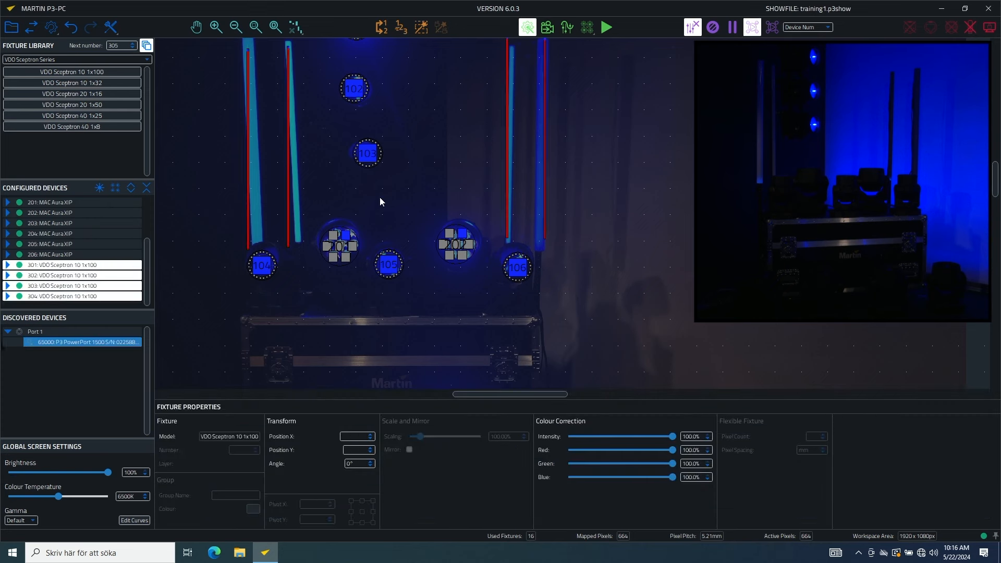
key(r)
key(r)
scroll(346, 178, up, 1)
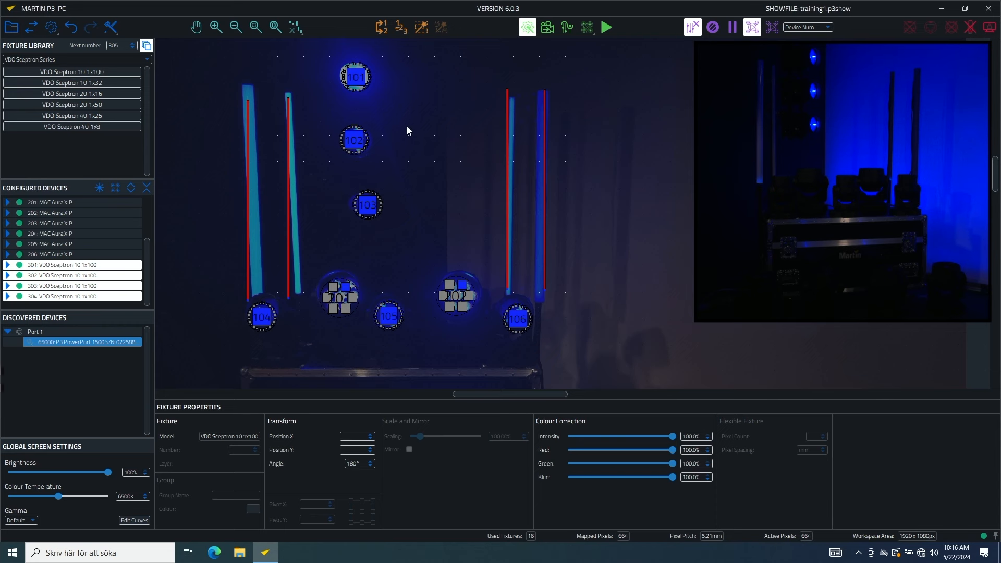
click(432, 131)
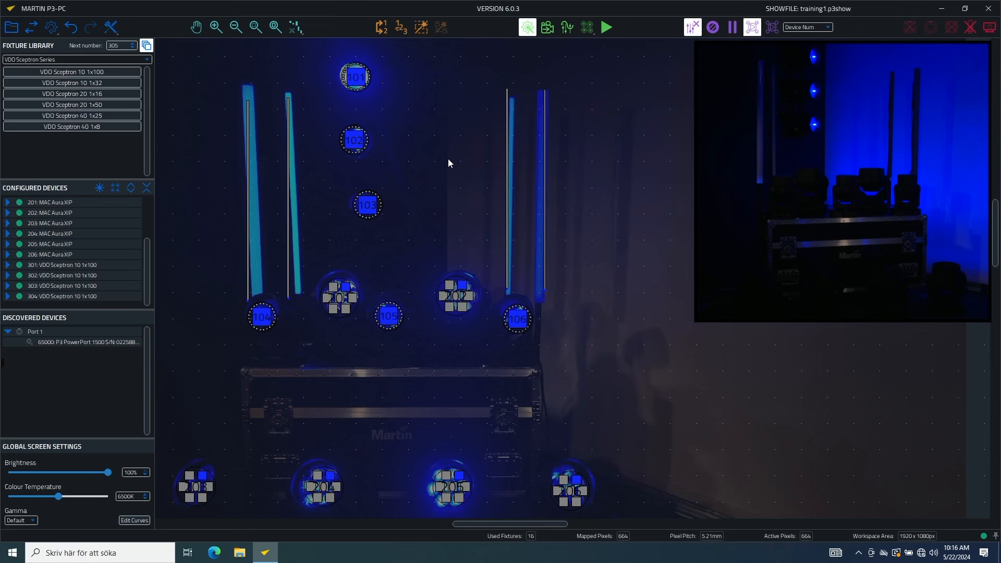
scroll(448, 159, down, 5)
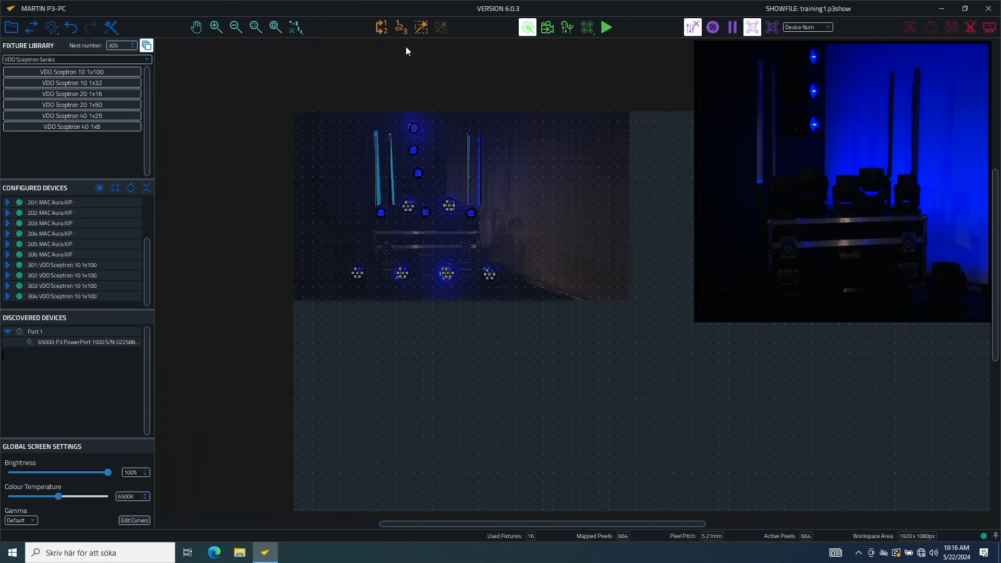
Add light controls for MAC One fixtures 101 to 106 in Basic mode on sACN universe 1, starting at address 1
click(565, 28)
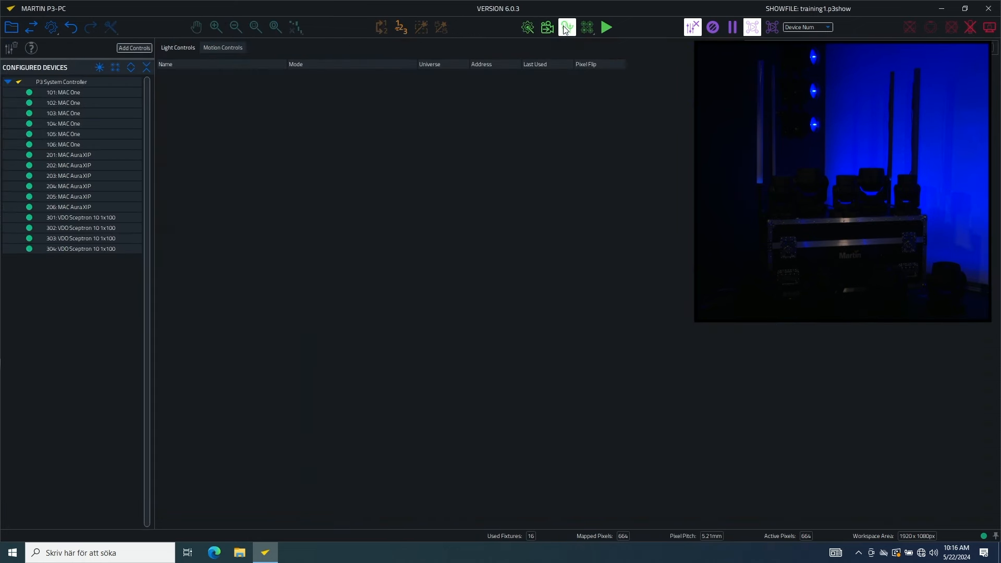
drag(104, 90, 95, 145)
click(134, 47)
click(439, 118)
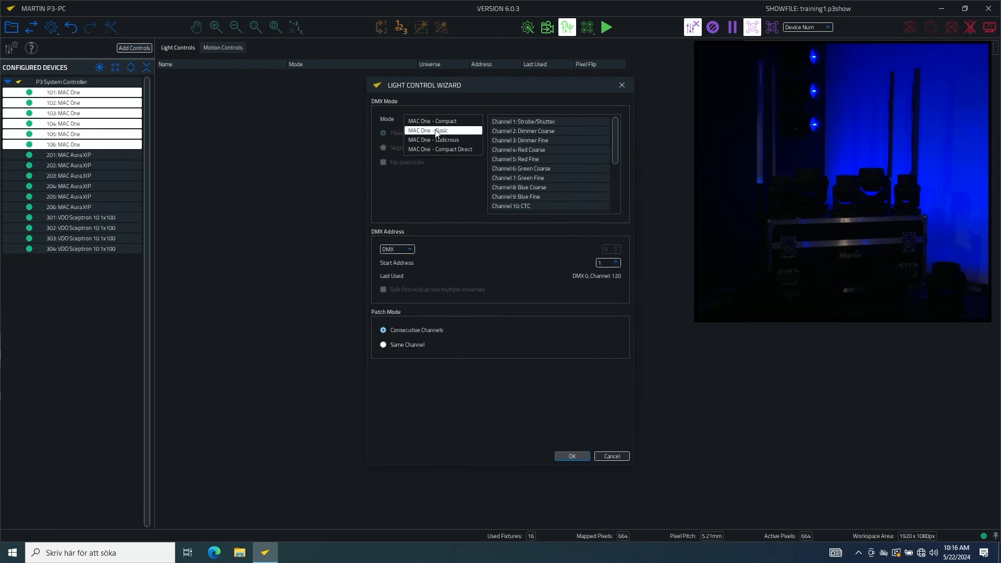
click(436, 131)
click(401, 246)
click(398, 271)
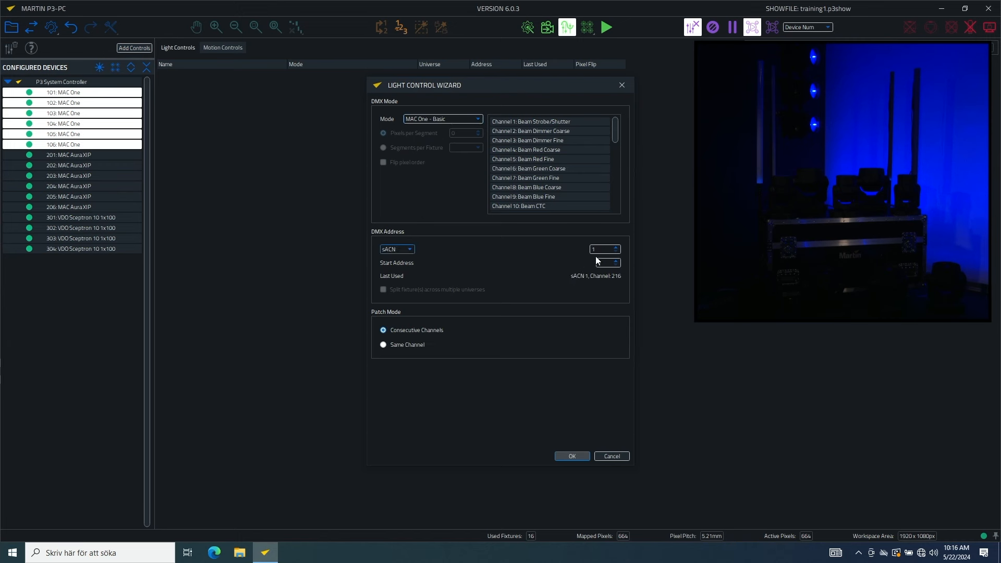
click(565, 456)
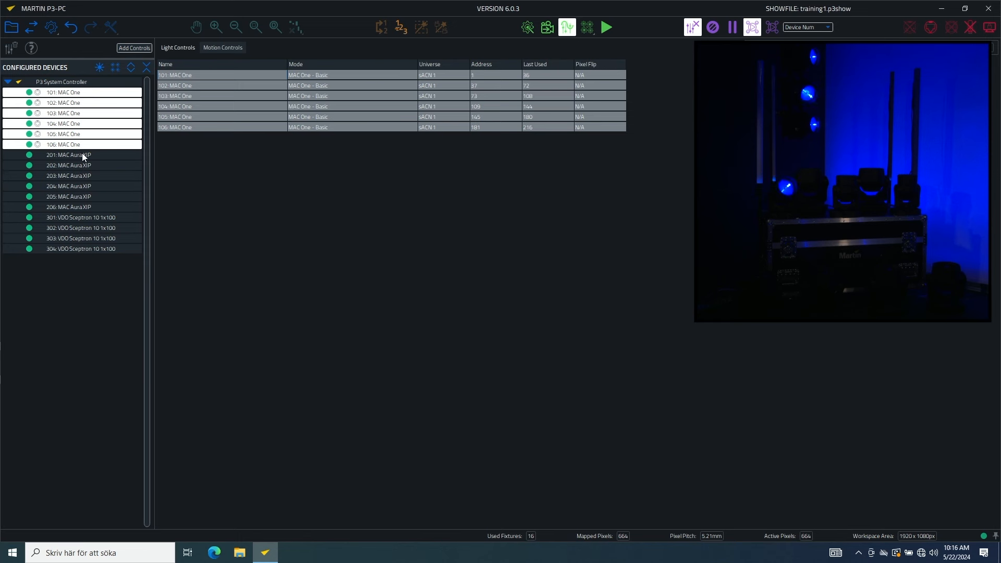
Add light controls for MAC Aura XIP fixtures 201 to 206 in Basic mode on sACN universe 1 from address 217
drag(82, 152, 86, 211)
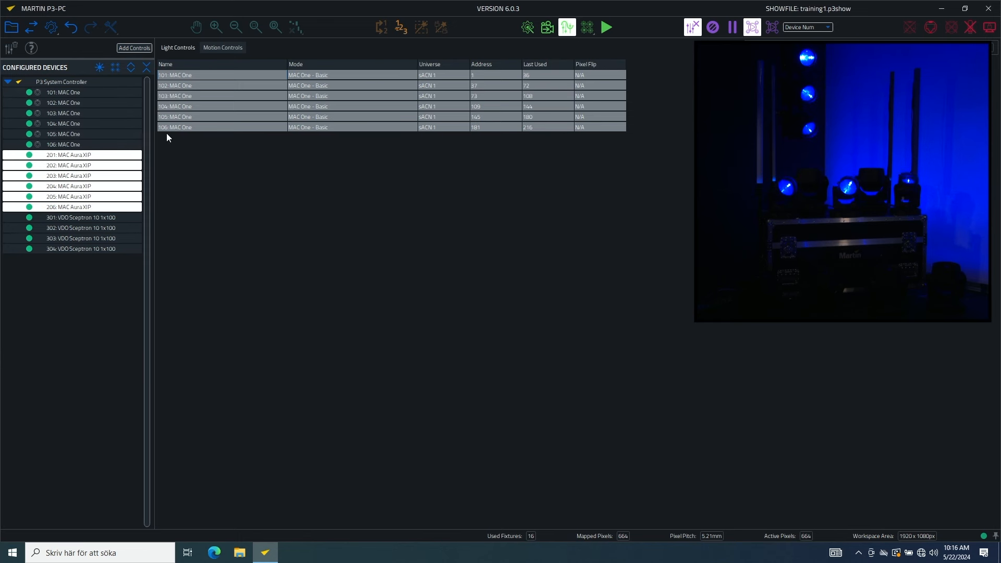
click(138, 46)
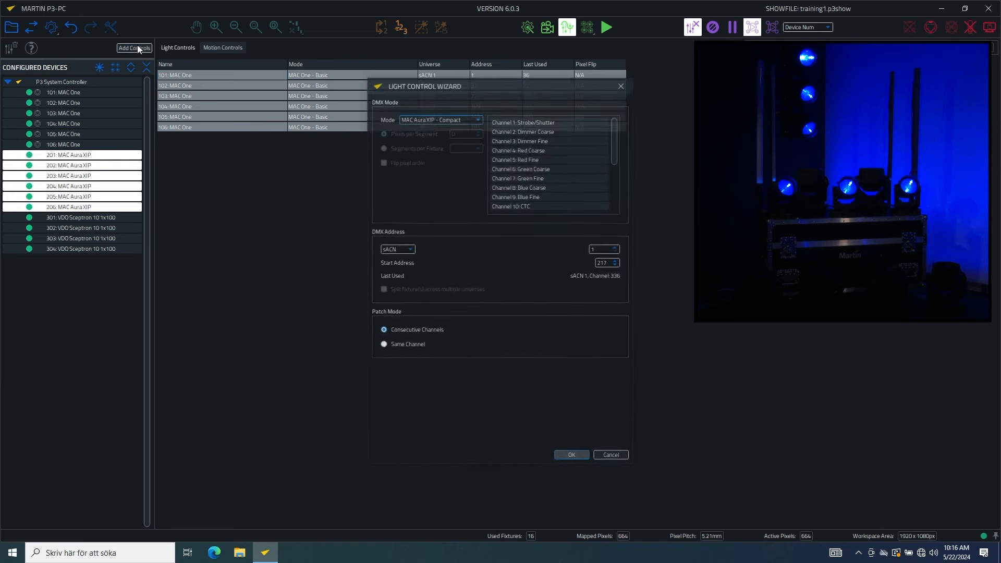
click(440, 118)
click(469, 131)
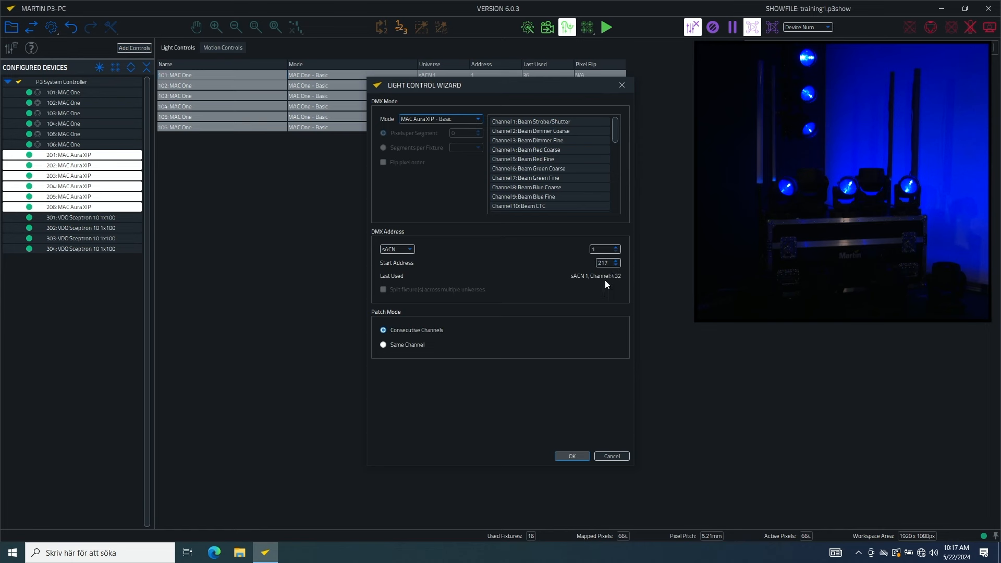
click(573, 457)
Configure light controls for VDO Sceptrons 301 to 304 in P3 - Hybrid mode with 10 segments per fixture
drag(90, 250, 90, 222)
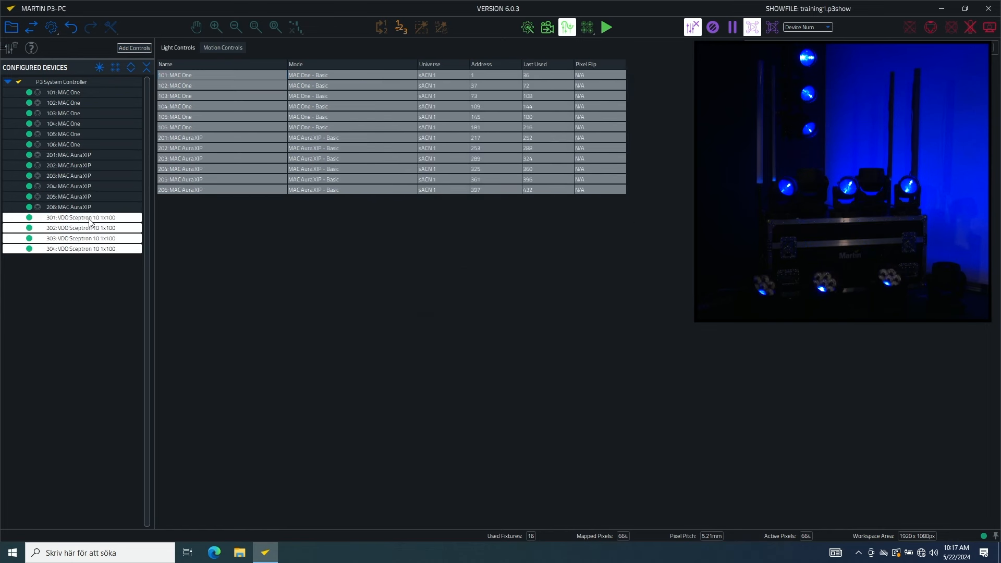
click(136, 48)
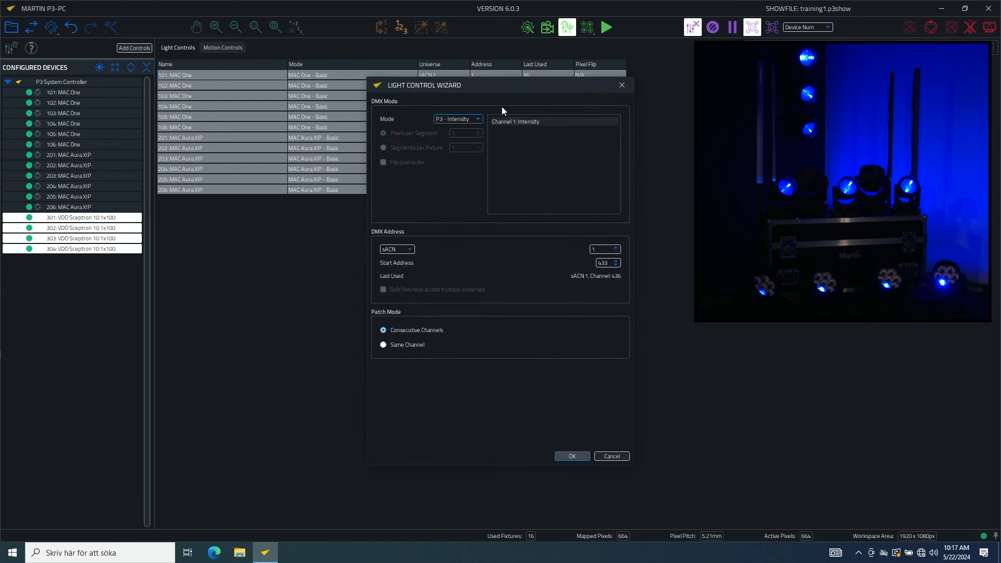
click(468, 118)
click(467, 151)
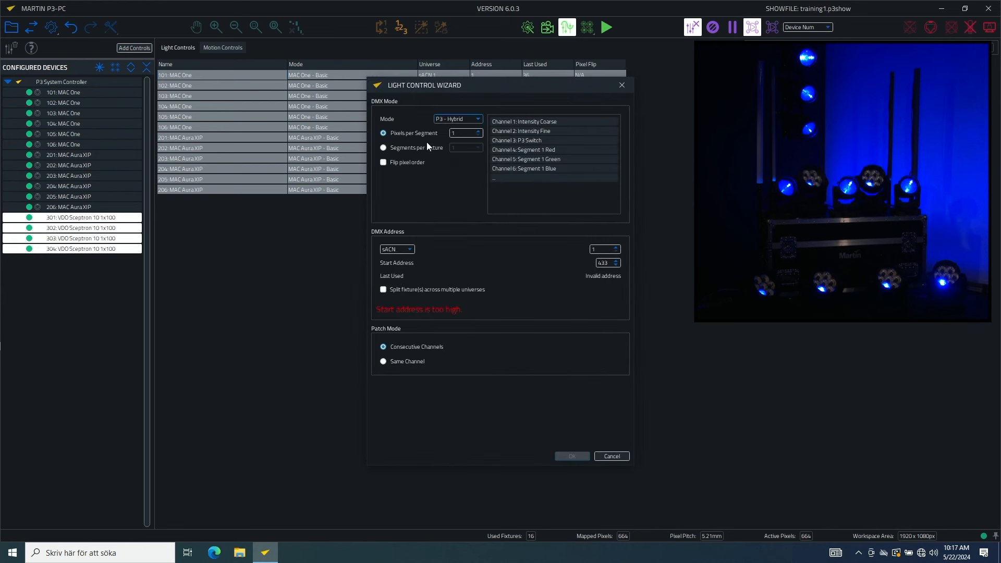
click(399, 147)
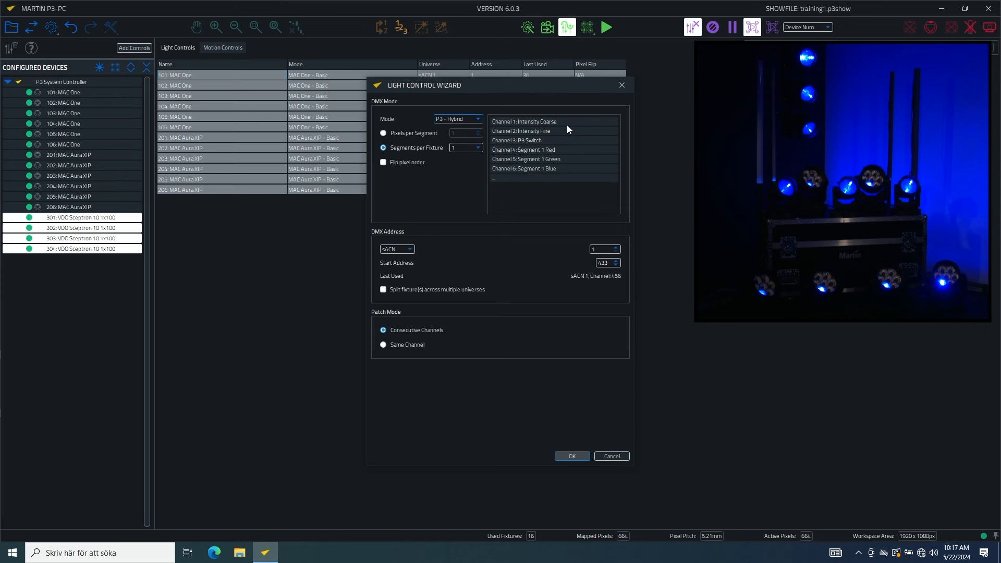
click(459, 148)
text(0)
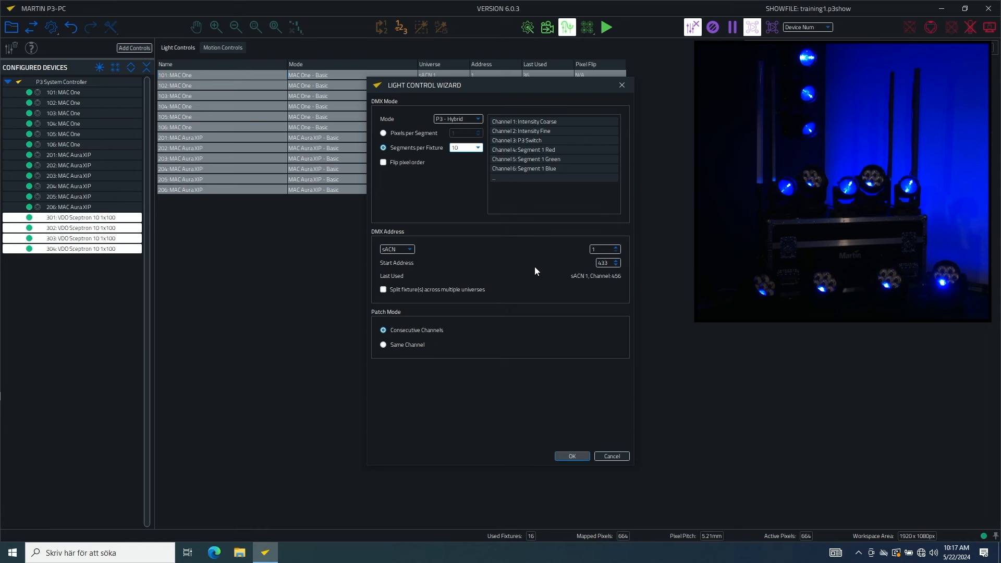
Patch the Sceptrons consecutively on sACN universe 2 from address 1, and switch off the test pattern
click(617, 248)
click(575, 457)
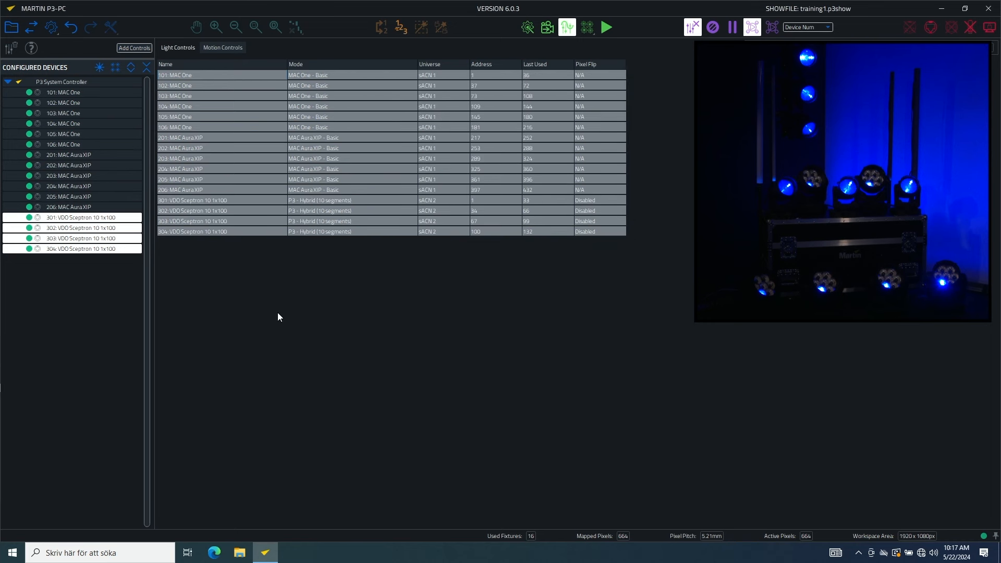
click(752, 28)
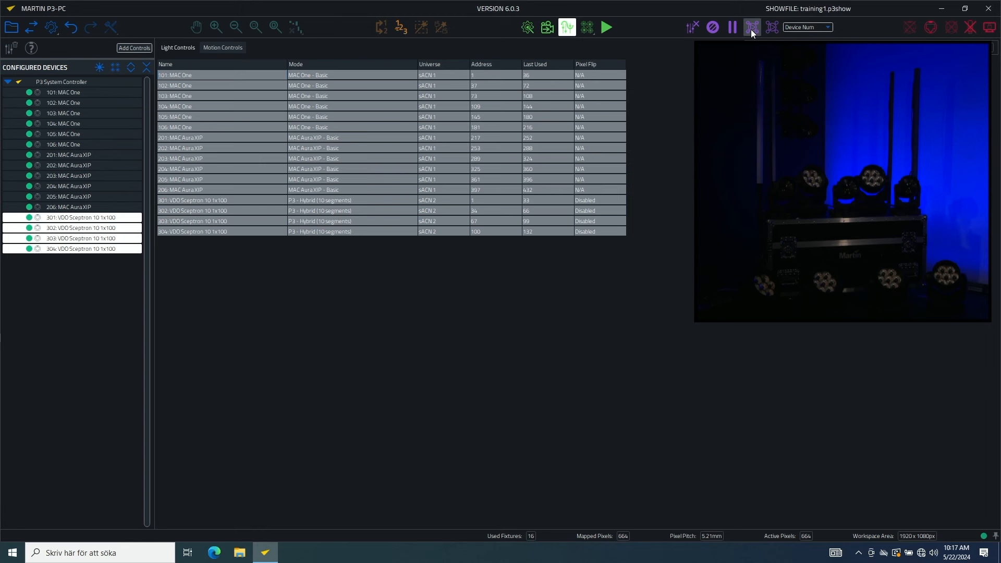
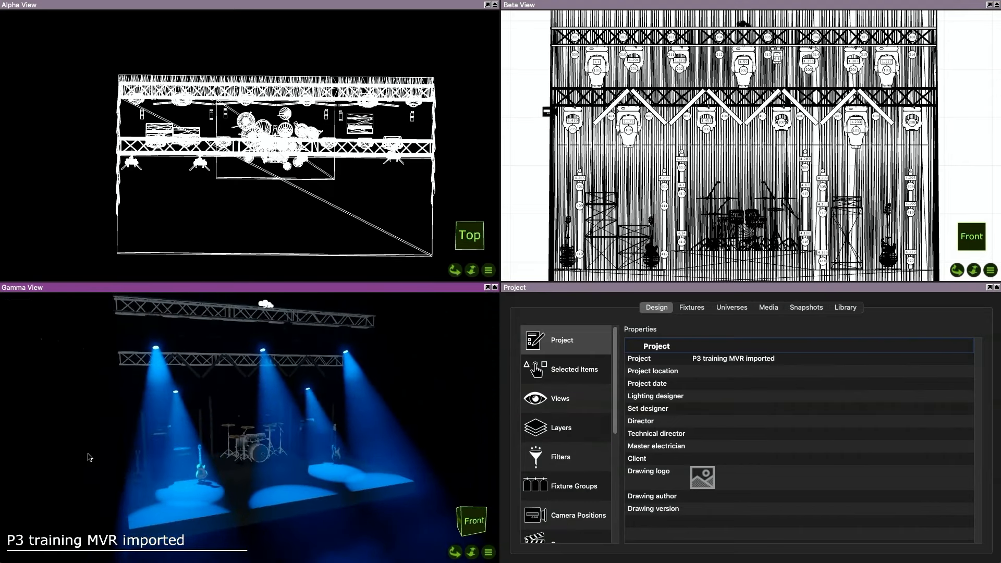
scroll(672, 172, up, 3)
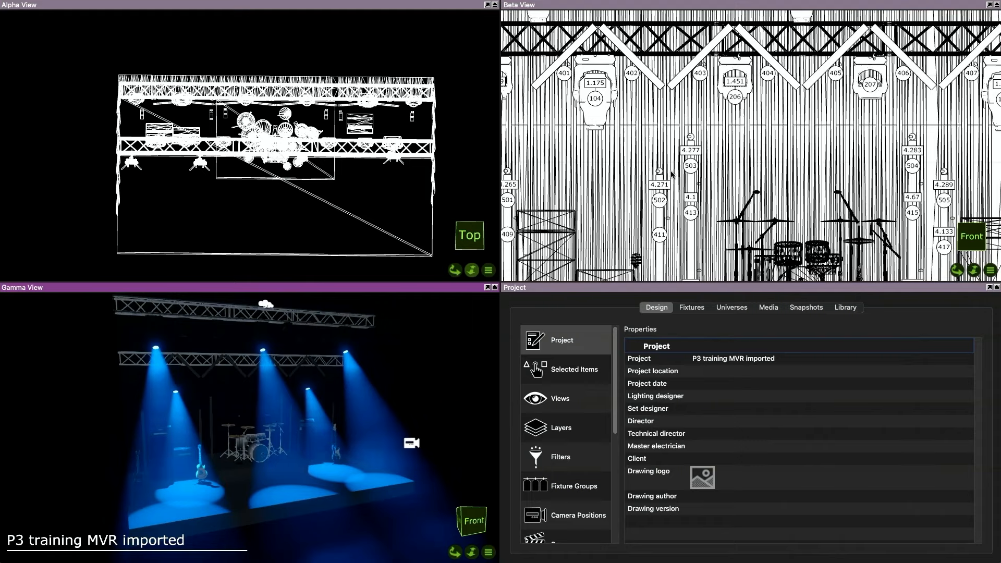
scroll(671, 173, down, 5)
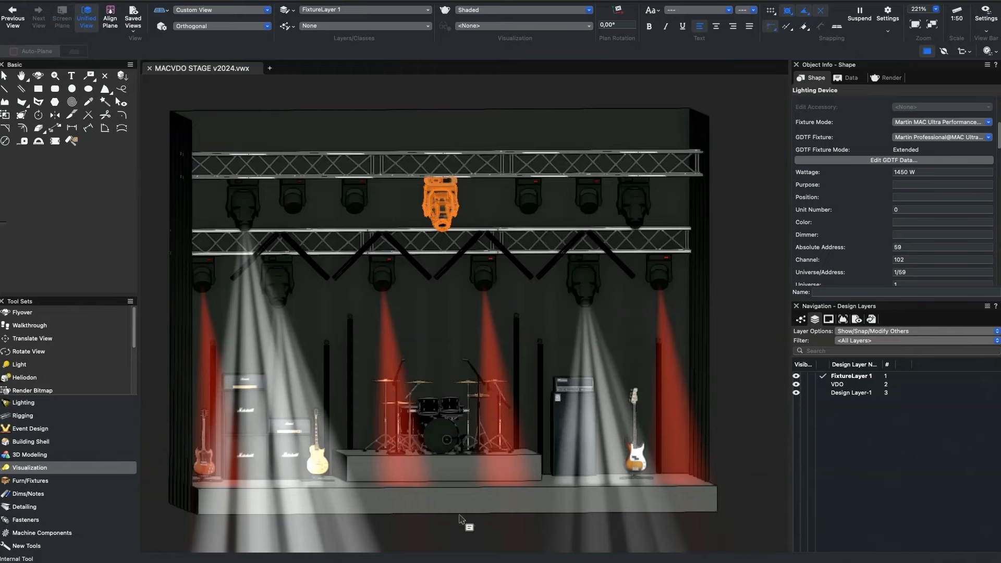
Switch to the MACVDO STAGE v2024 drawing in Vectorworks and start an MVR export of it
drag(469, 514, 273, 519)
key(x)
scroll(825, 237, down, 3)
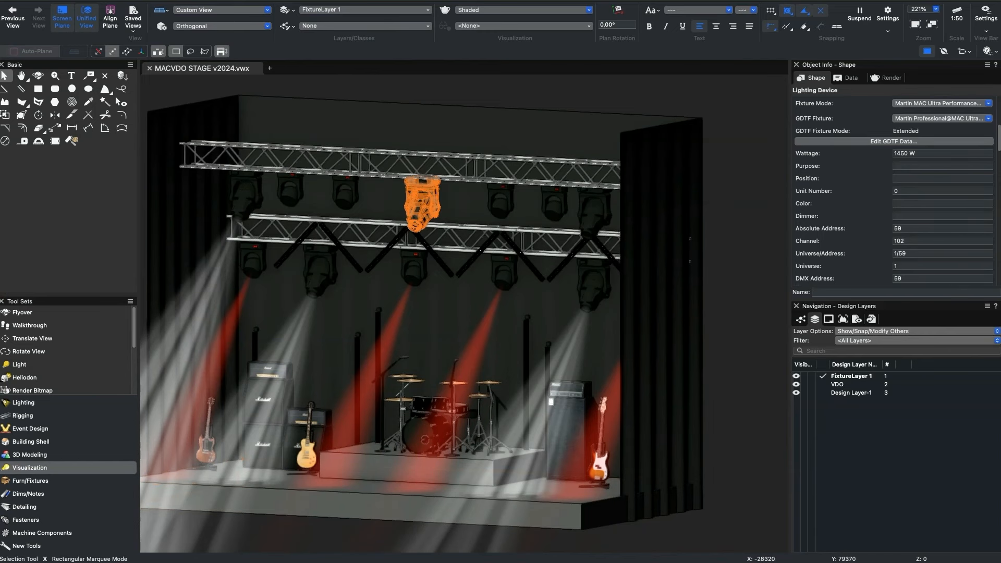
click(45, 1)
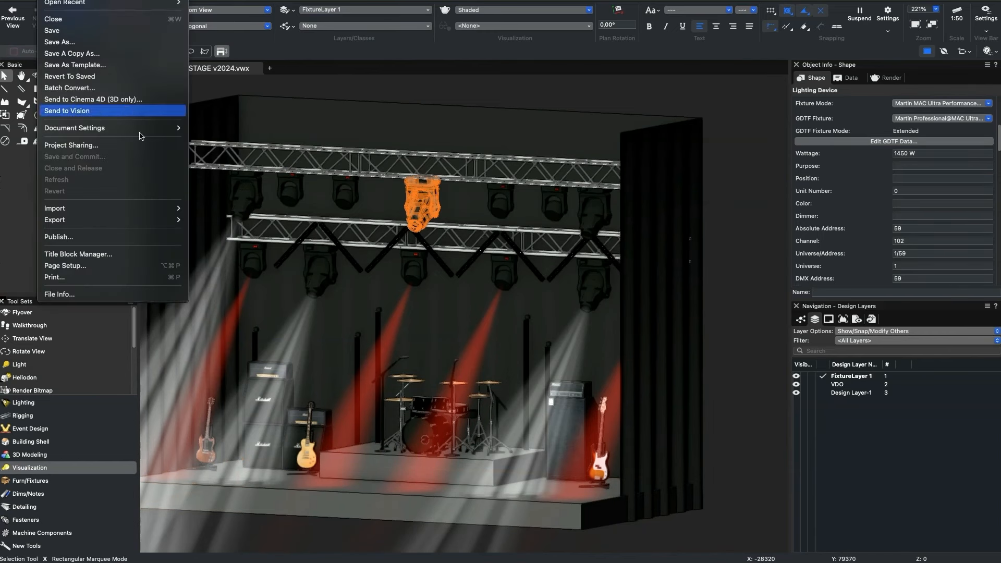
mouse_move(178, 219)
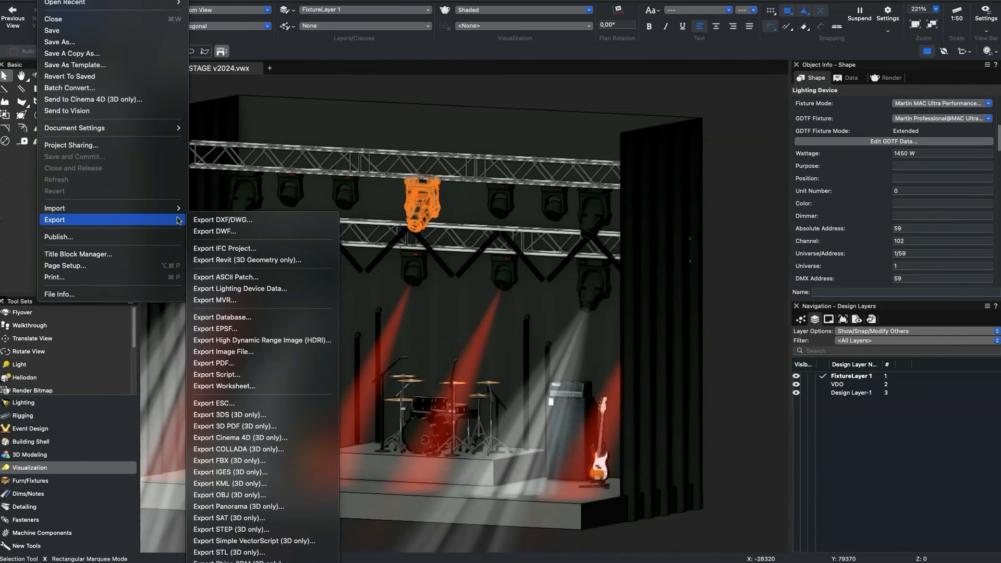
click(225, 300)
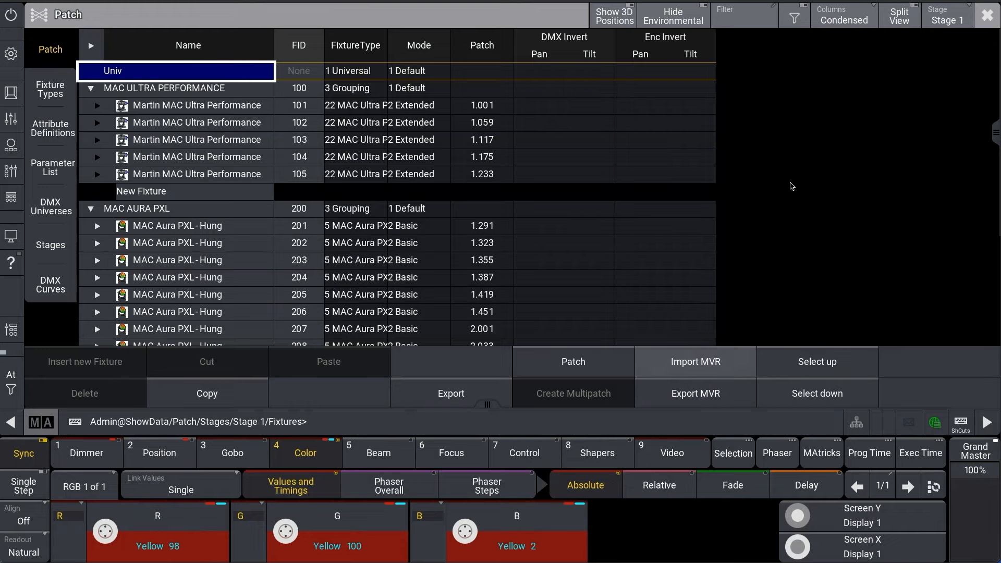
Switch to the grandMA3 console, close the patch, and apply the Lavender colour preset to the MAC Ultra group
click(990, 20)
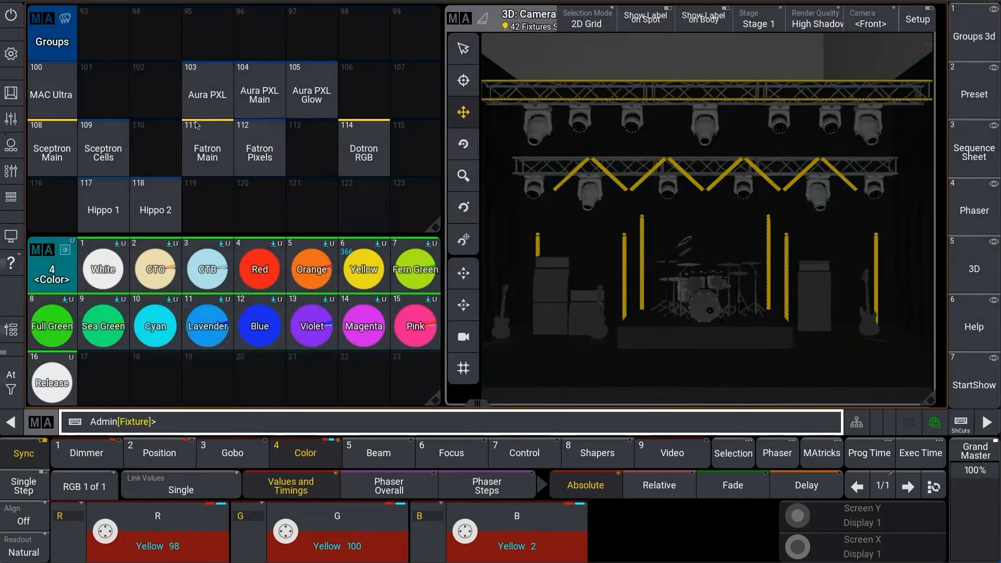
click(51, 91)
click(207, 326)
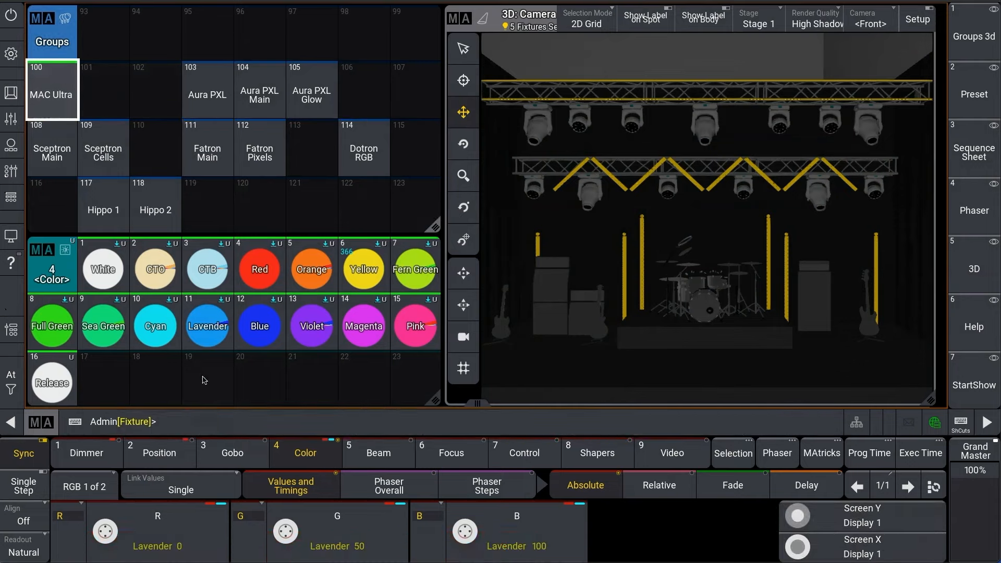
click(159, 452)
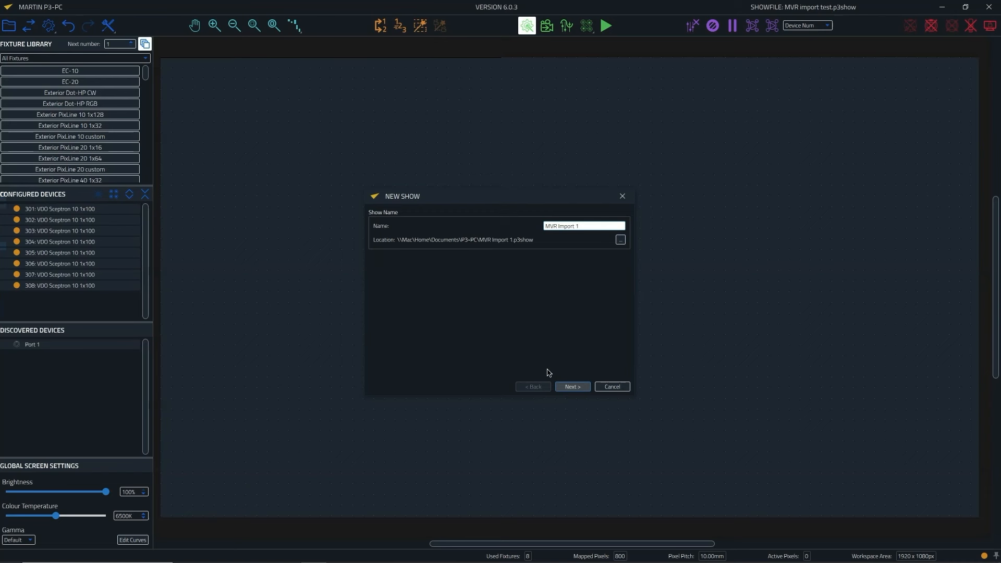
Create the show MVR Import 1 in Real World mode with a 10.00mm pixel pitch and a 1920 x 1080 px workspace
click(573, 386)
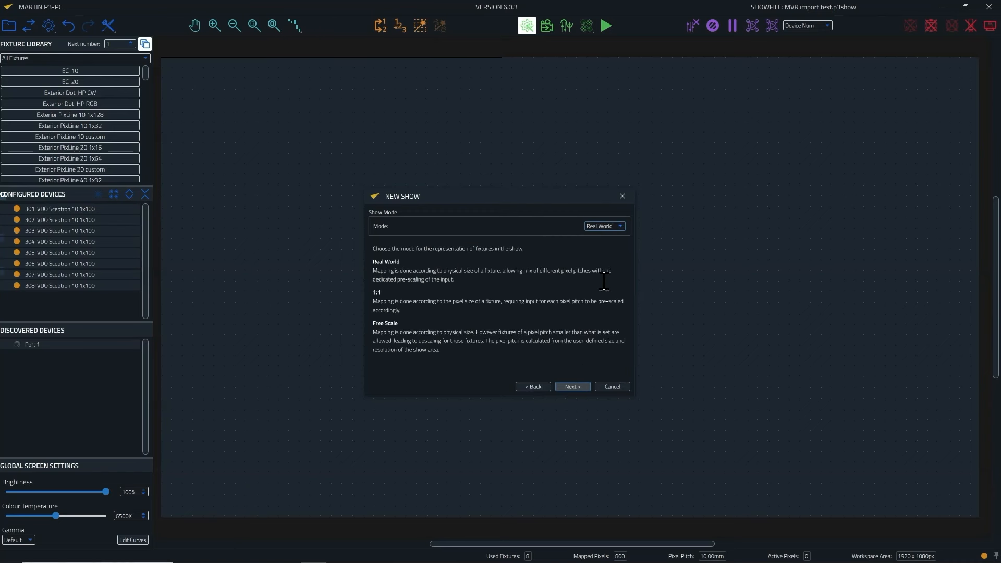
click(576, 386)
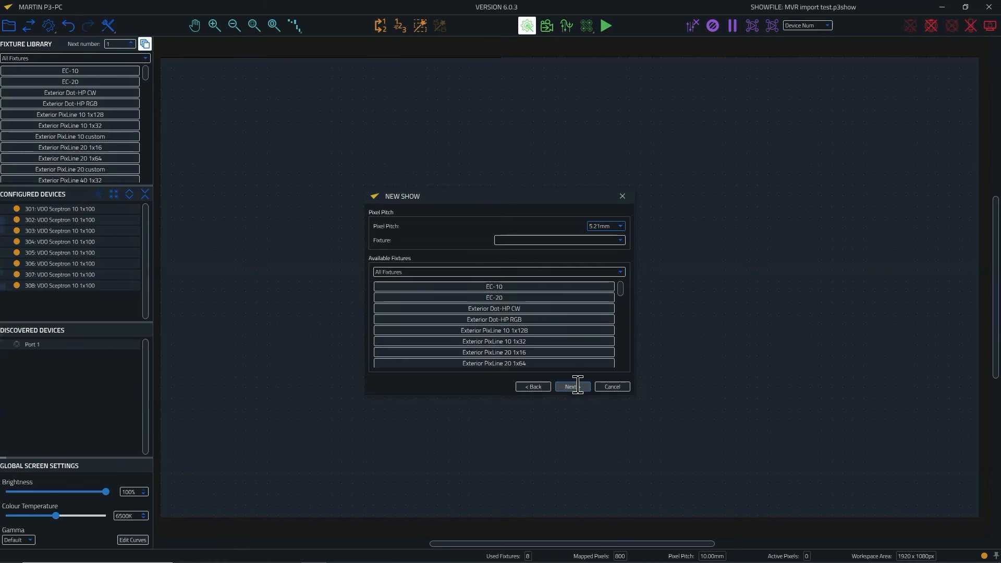
click(608, 225)
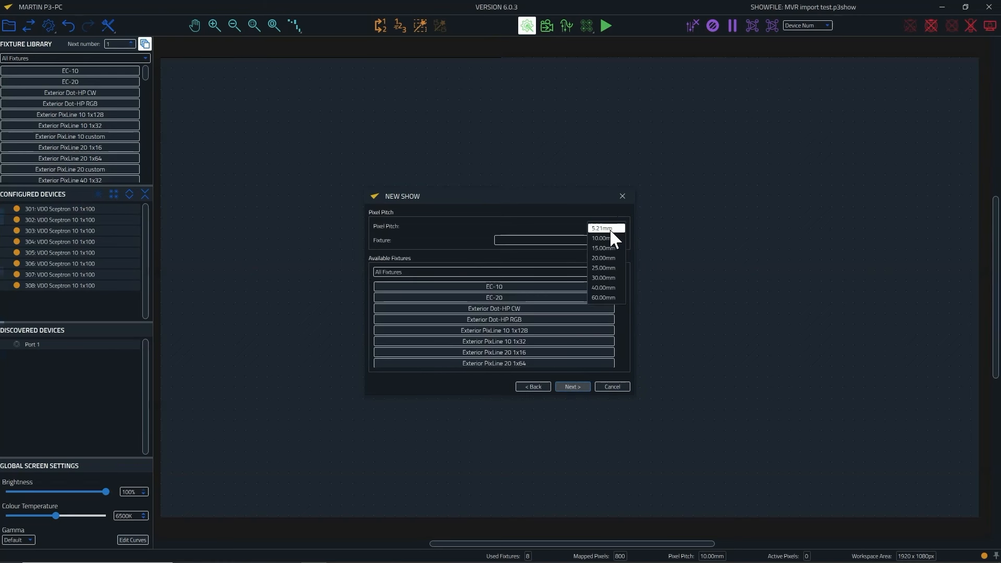
click(608, 237)
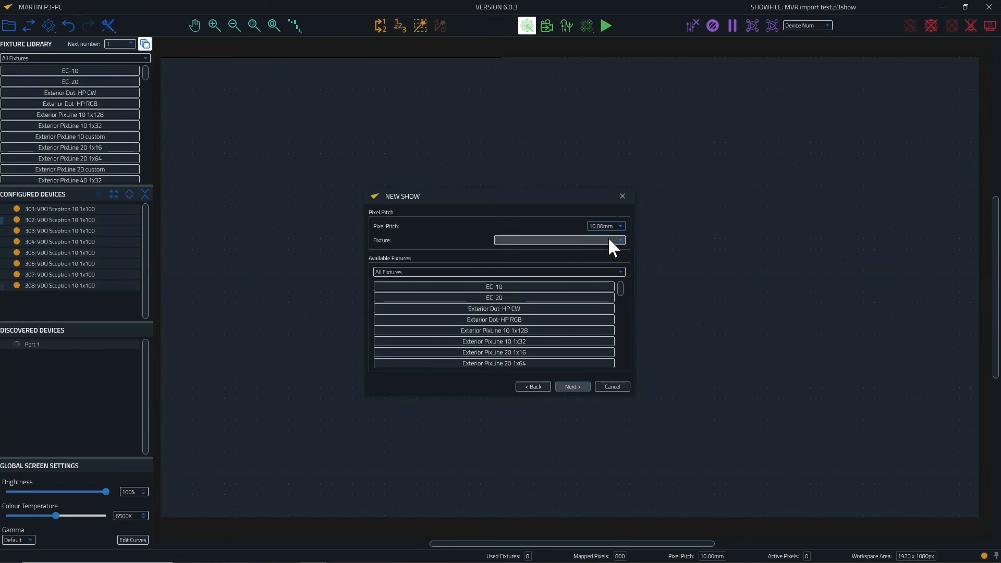
click(572, 387)
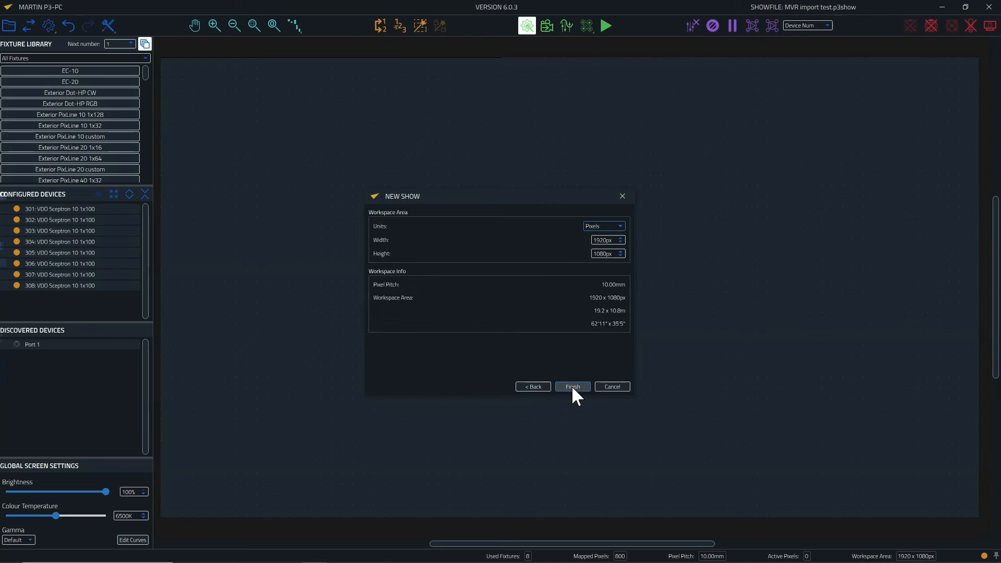
click(572, 386)
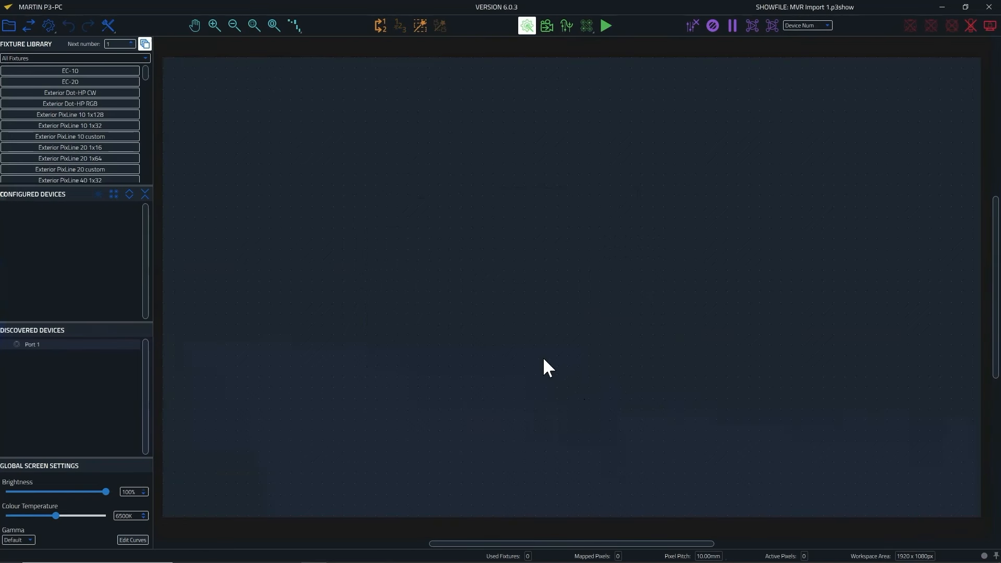
Load MARTIN P3 MVR TRAINING2.mvr for import and check the fixture type and mode matches for MAC Aura PXL and VDO Fatron
click(32, 28)
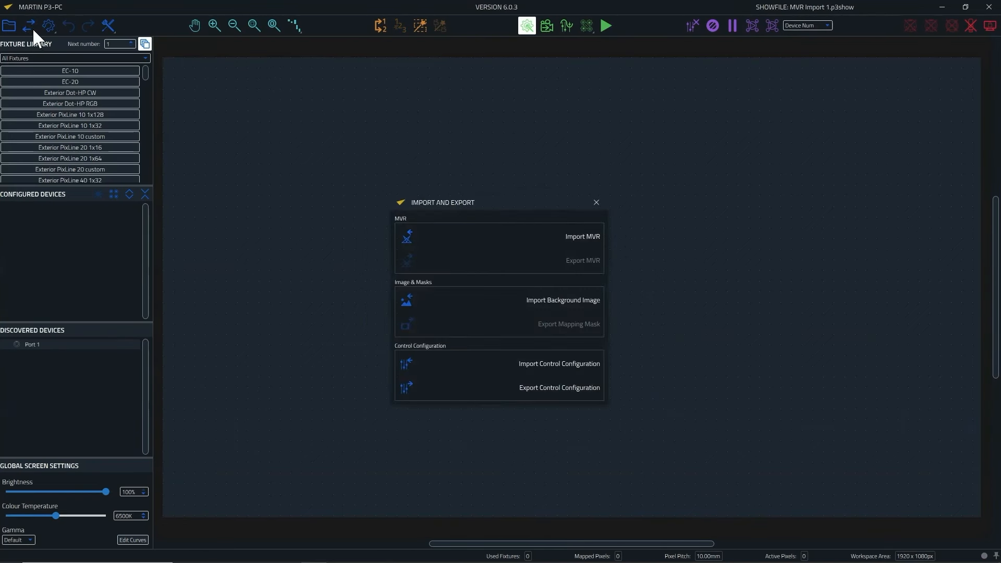
click(474, 237)
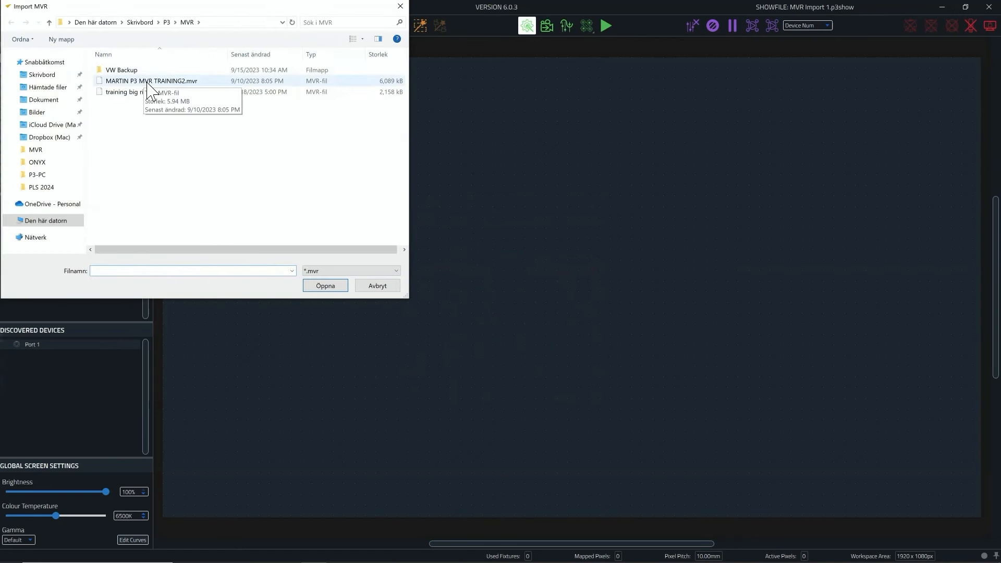
double_click(146, 82)
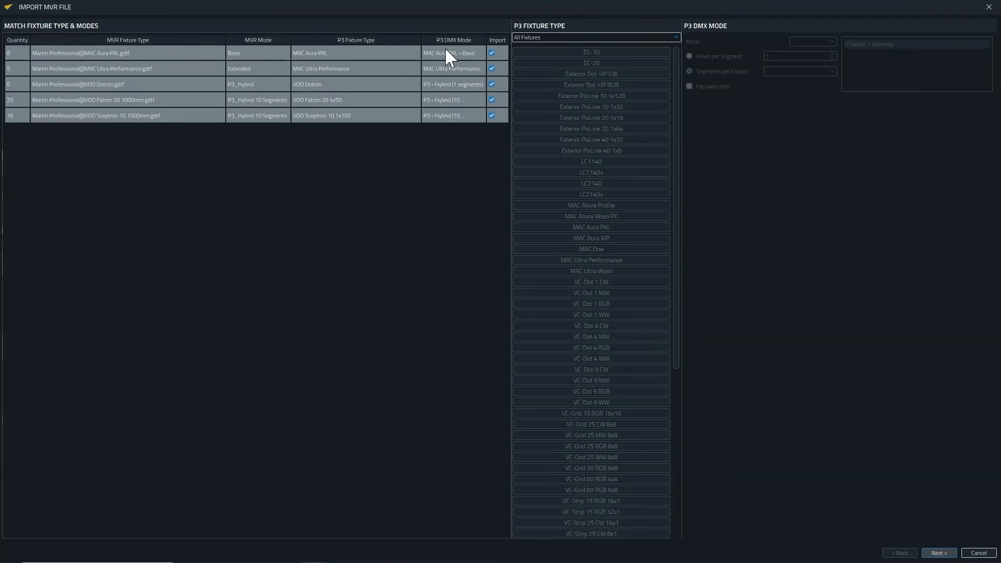
click(373, 53)
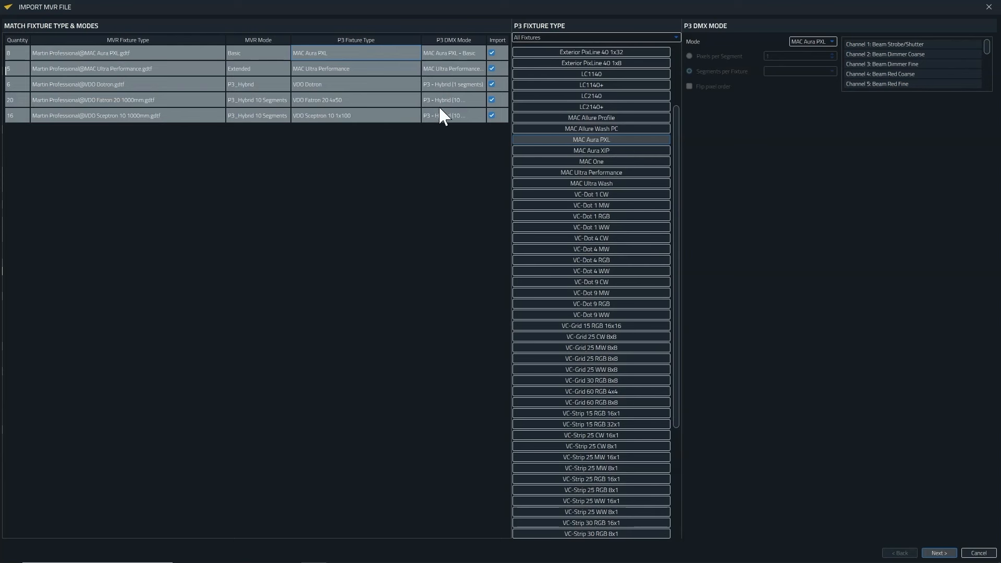
click(460, 101)
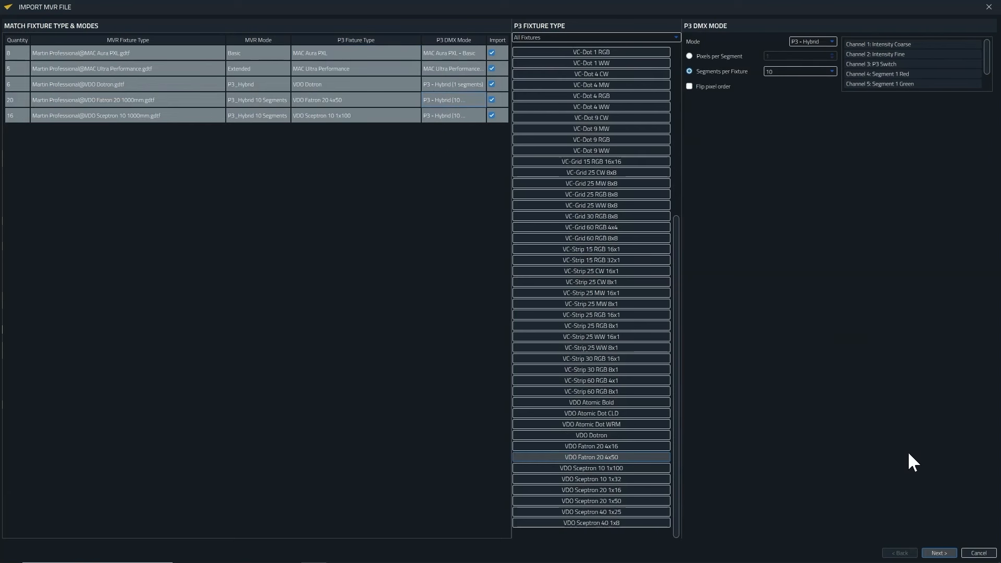
Import all matched fixtures with positions and sACN patch, using Front projection and keeping the original fixture offsets
click(939, 553)
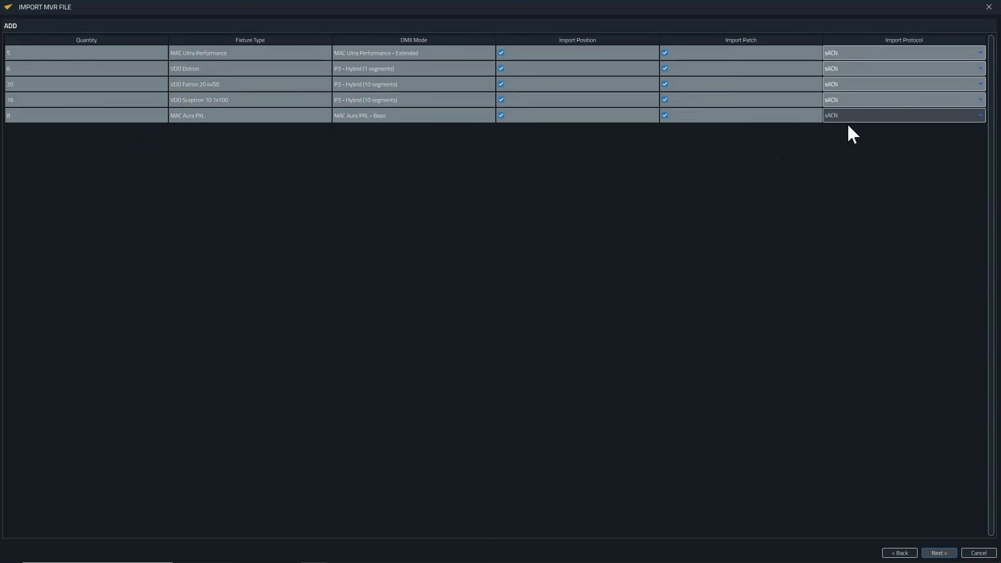
click(941, 553)
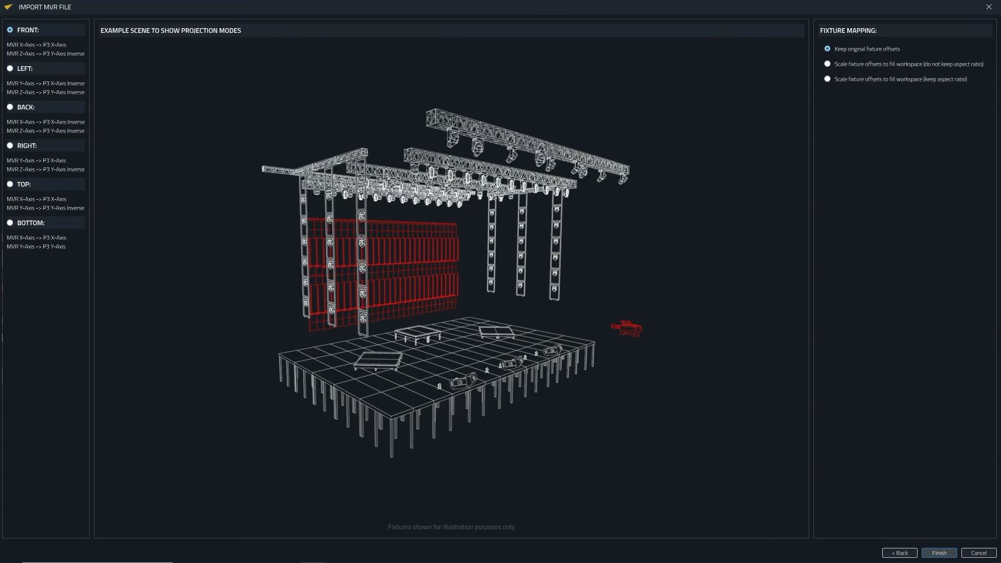
click(938, 553)
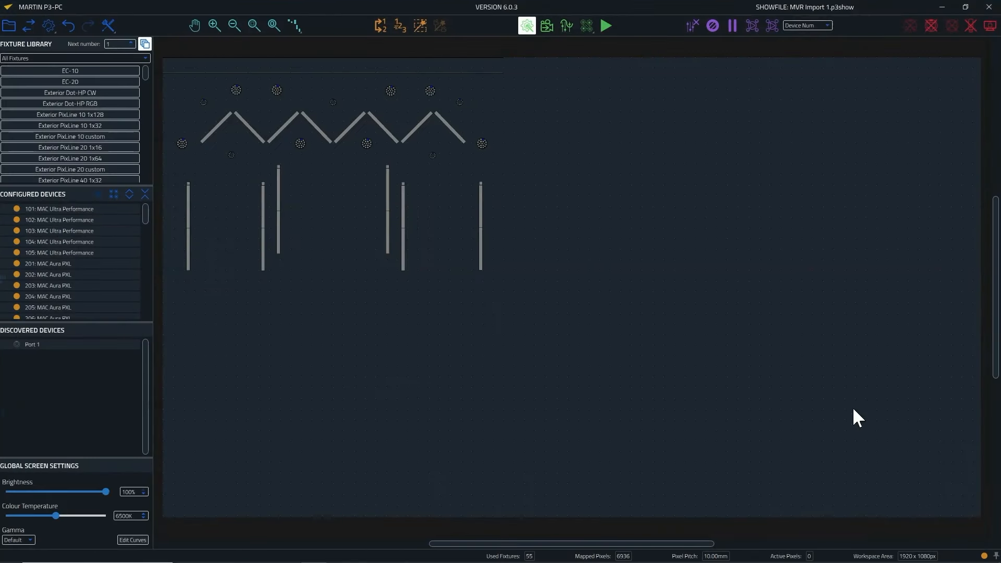
Move all imported fixtures together towards the centre of the workspace and clear the selection
drag(566, 332, 141, 51)
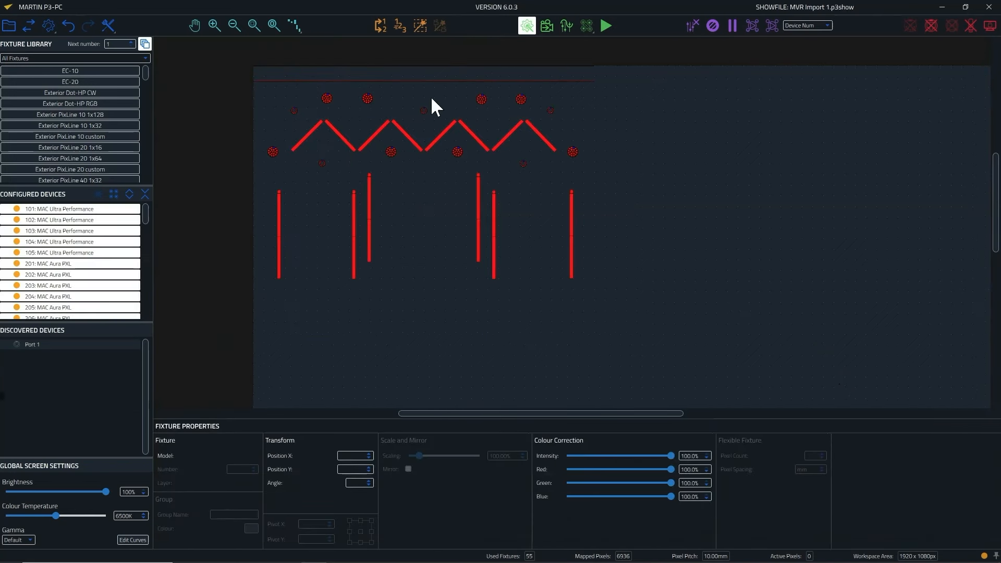
drag(411, 140, 608, 214)
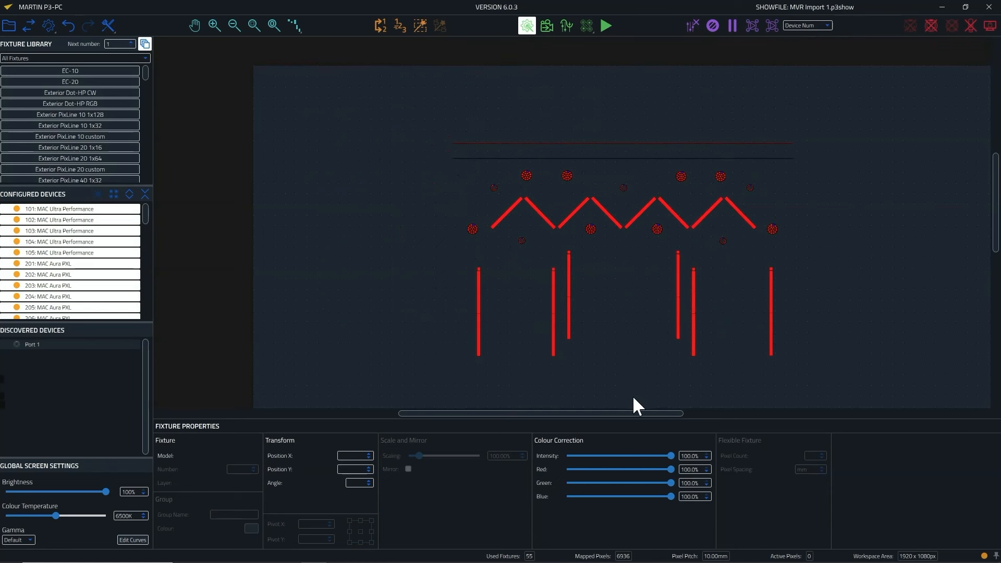
drag(637, 416, 659, 415)
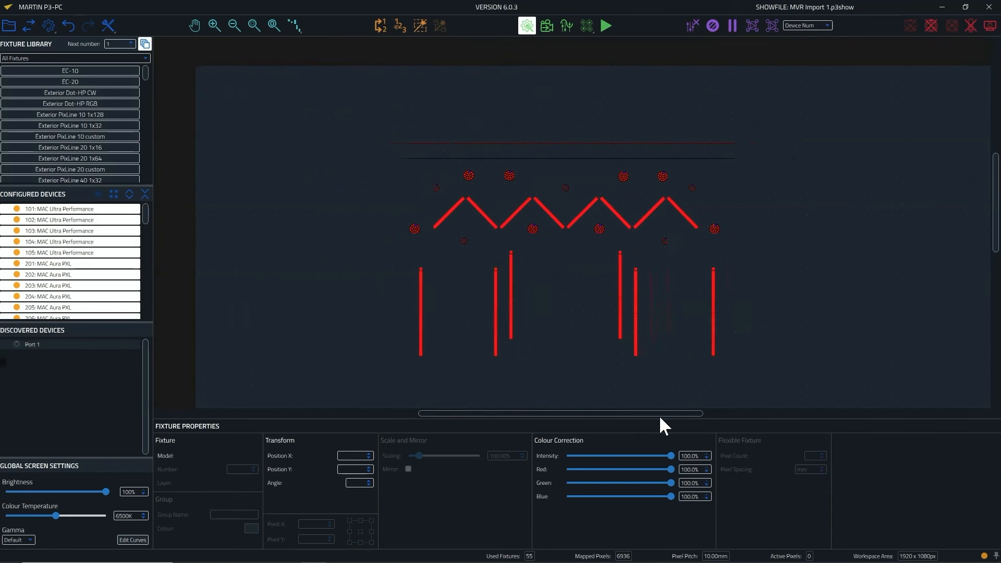
click(584, 377)
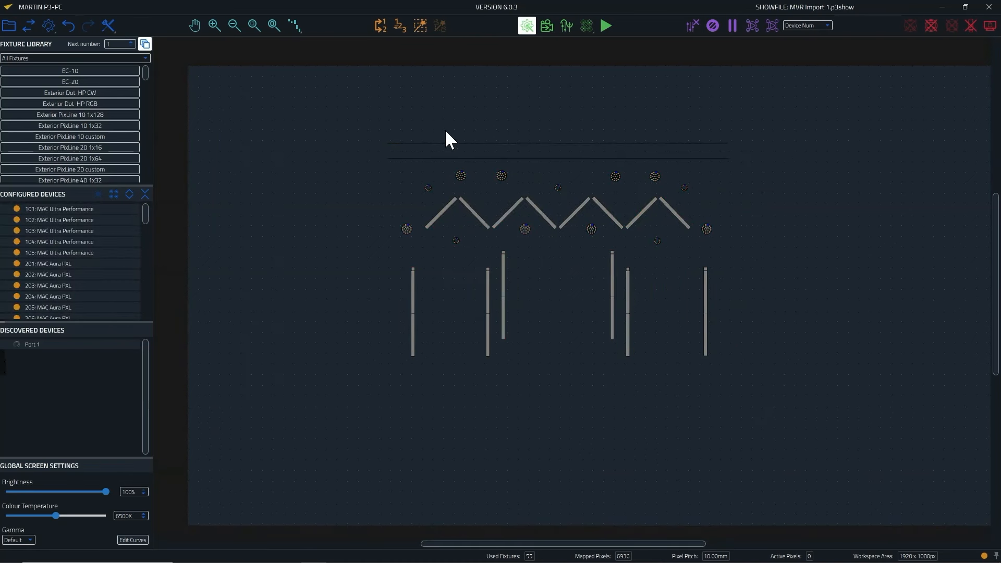
Examine MAC Ultra Performance 102, the light control patch of all imported fixtures and the devices under the P3 System Controller
scroll(552, 217, up, 5)
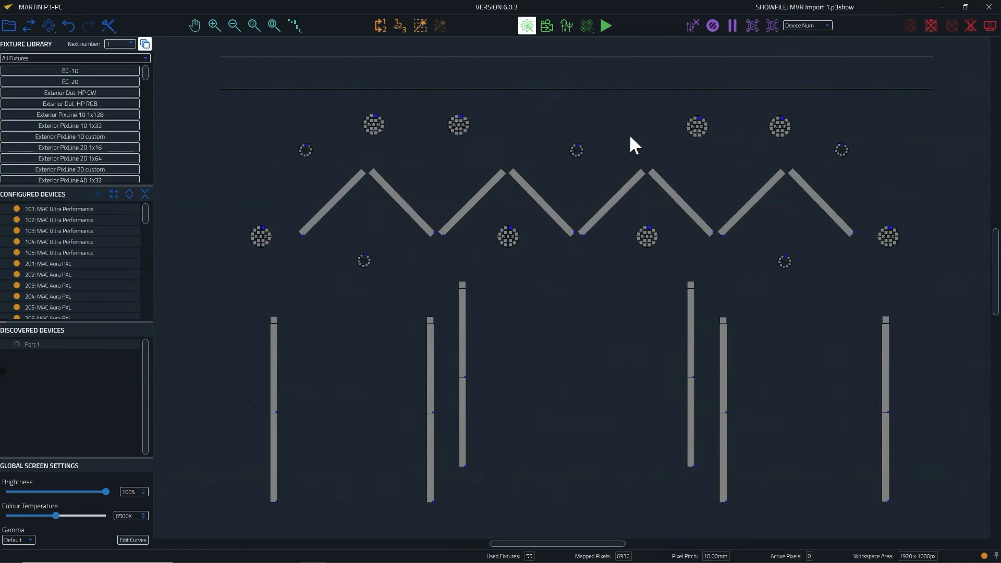
click(572, 155)
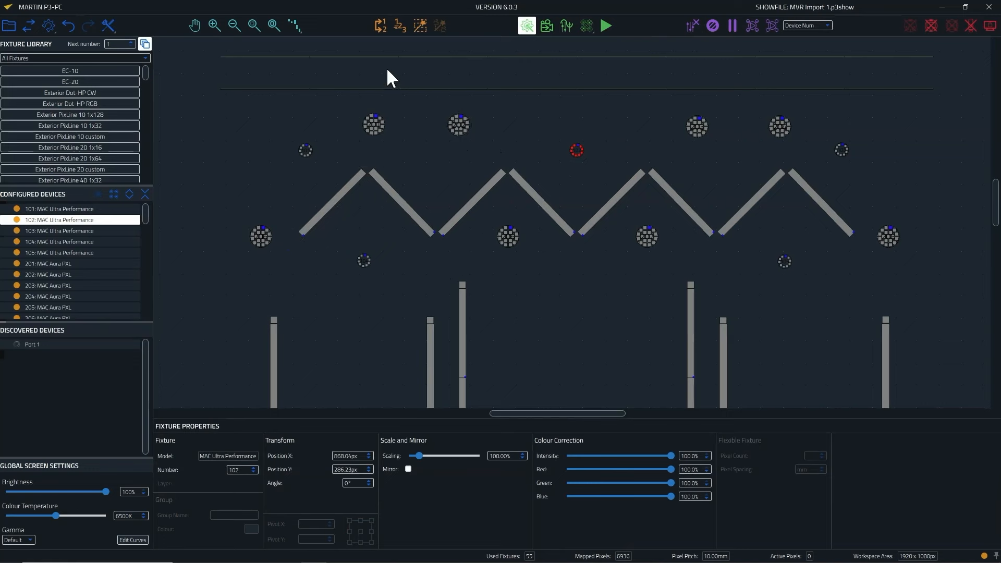
click(565, 25)
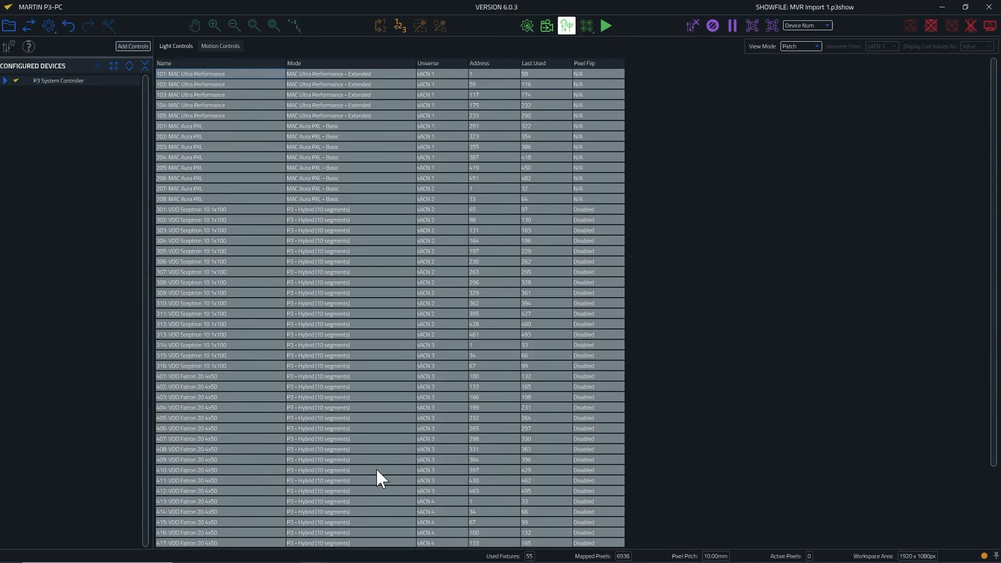
scroll(355, 413, down, 3)
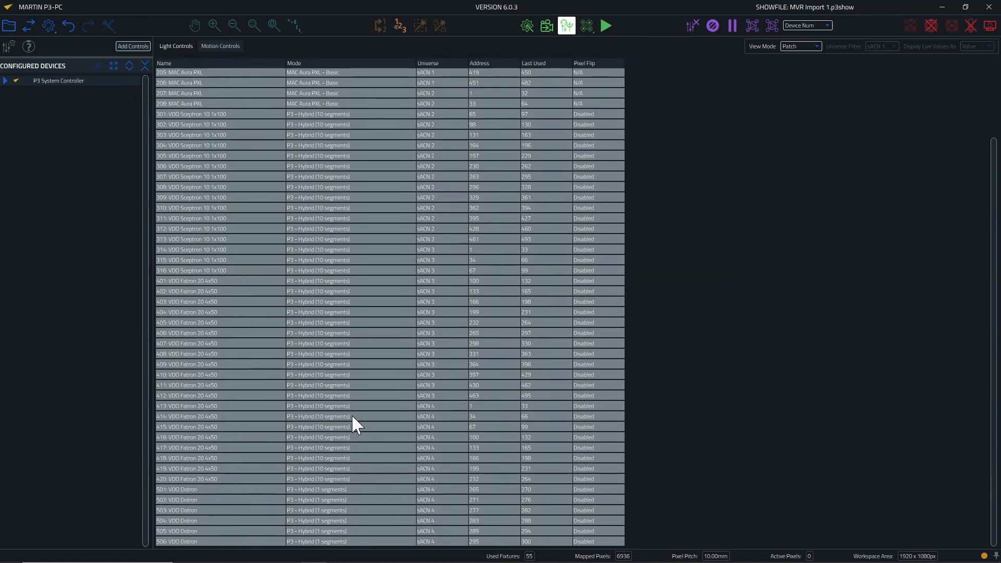
mouse_move(352, 417)
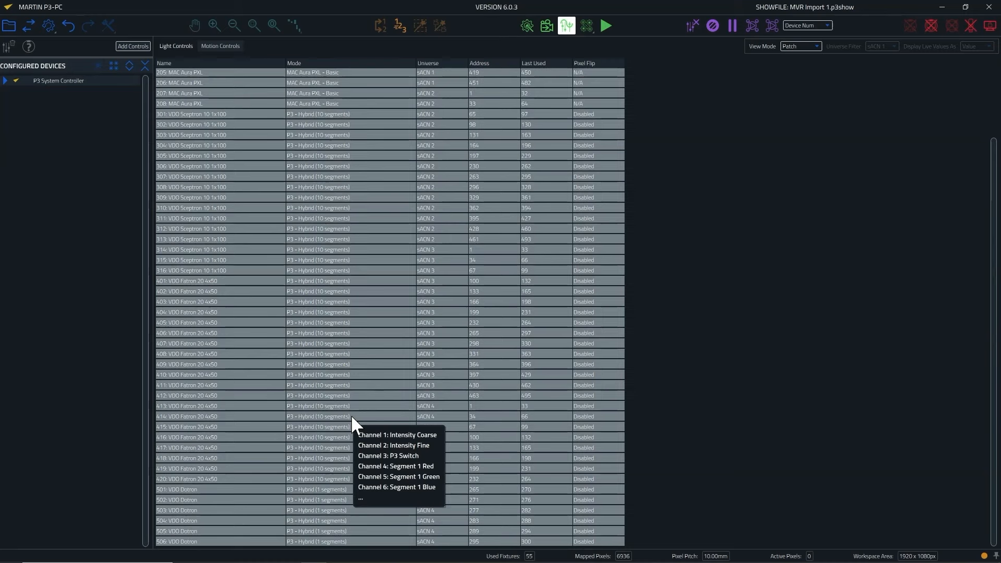
scroll(294, 438, up, 3)
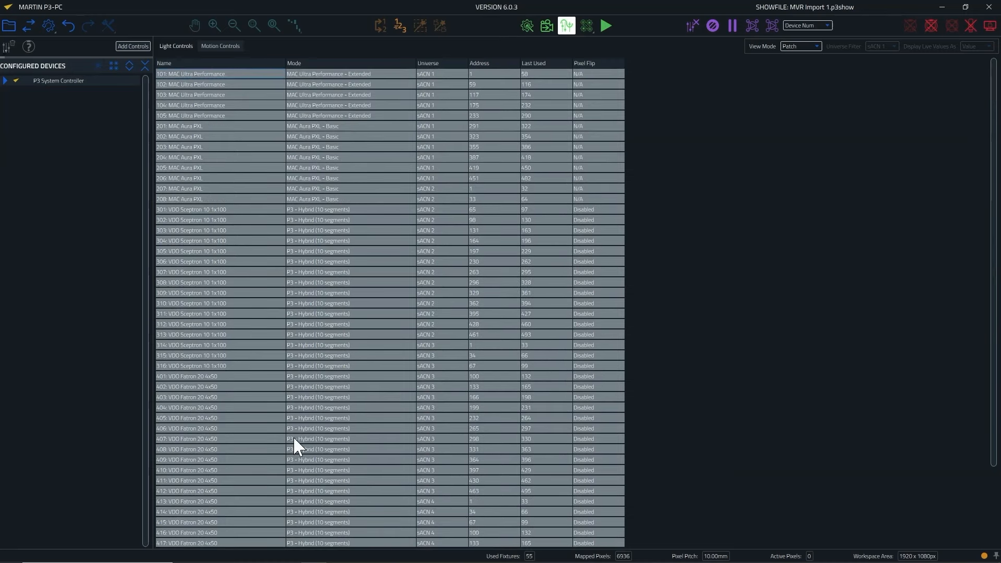
click(5, 81)
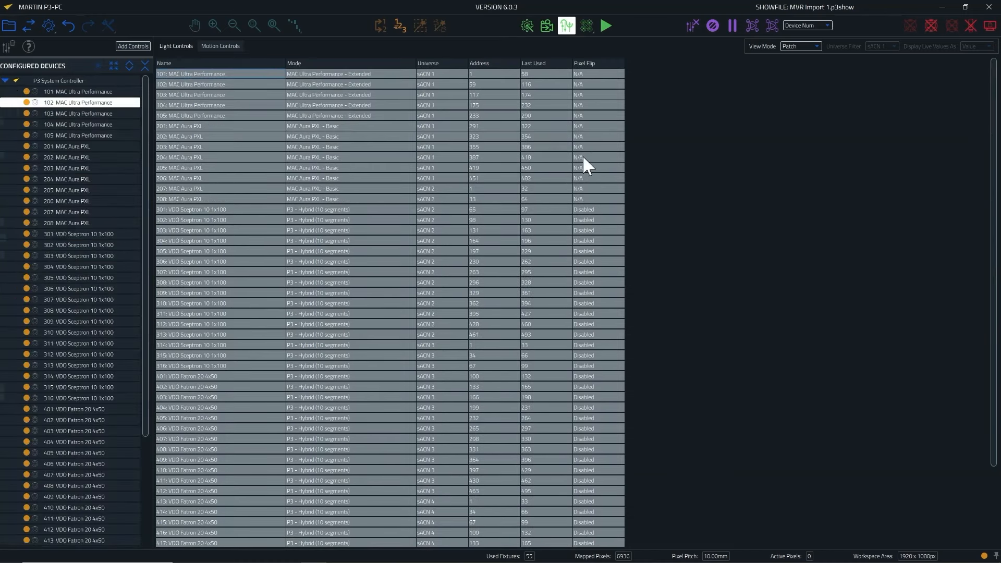
click(526, 25)
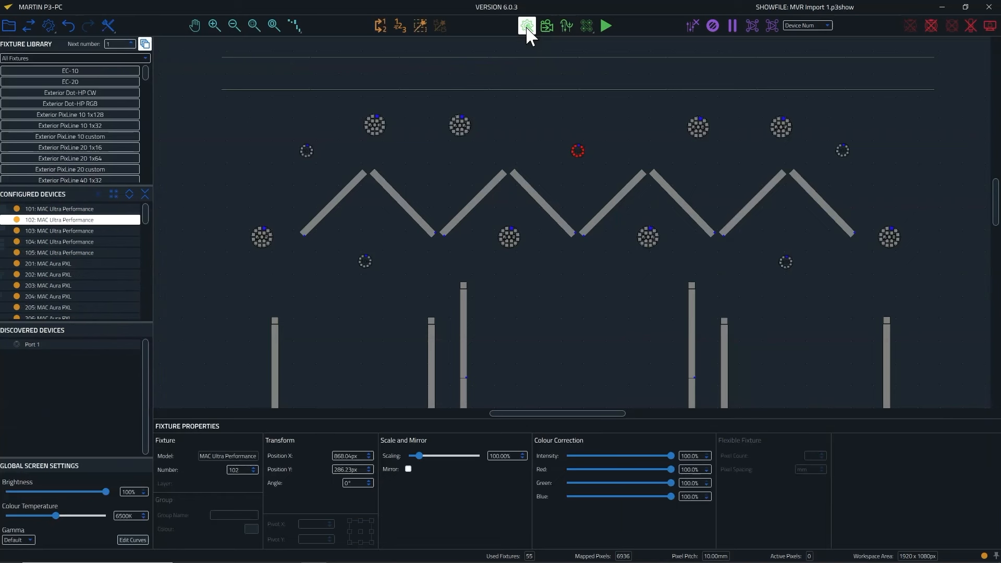
scroll(450, 184, down, 2)
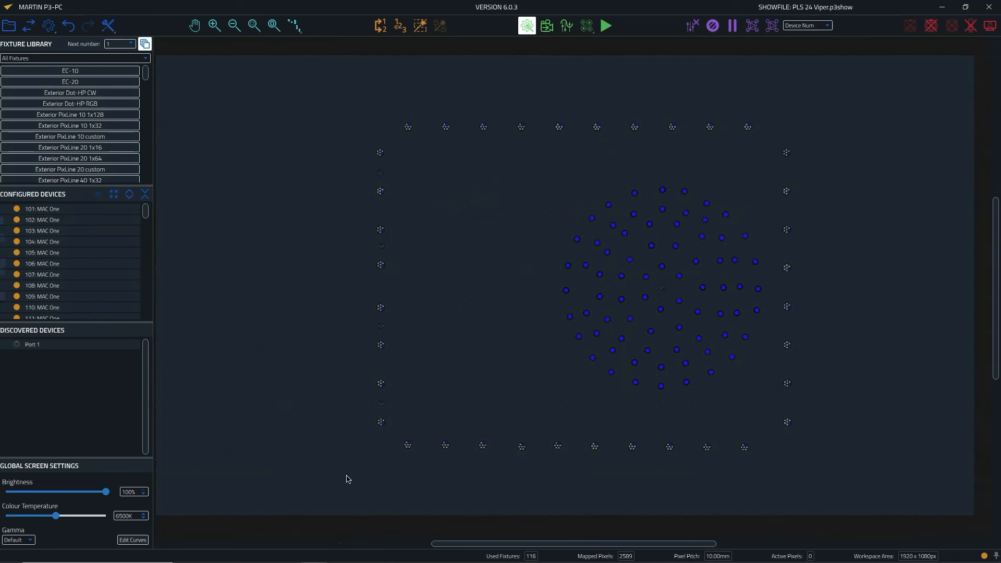
Review the light control patch of the PLS 24 Viper show and start an MVR export of it
click(570, 29)
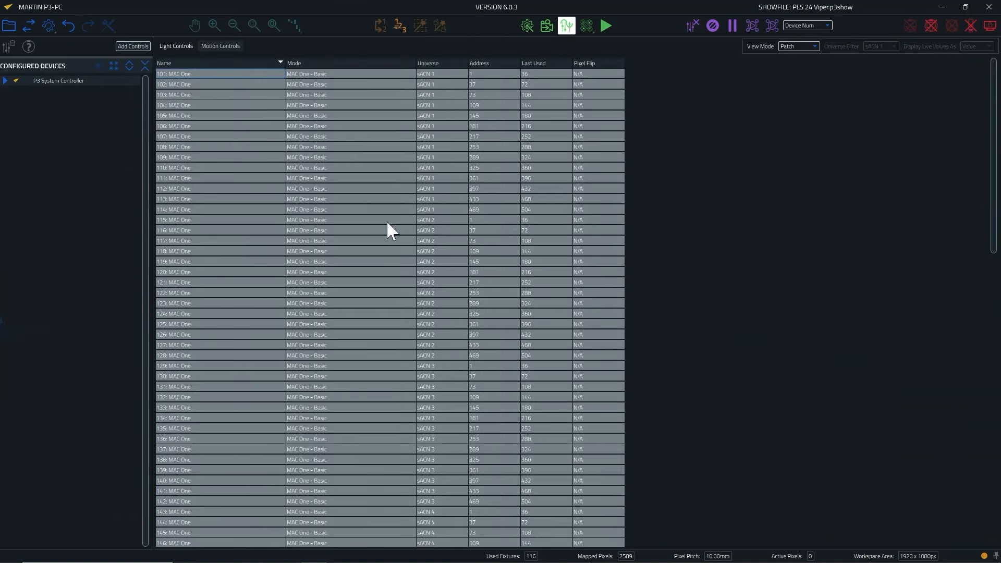
click(526, 26)
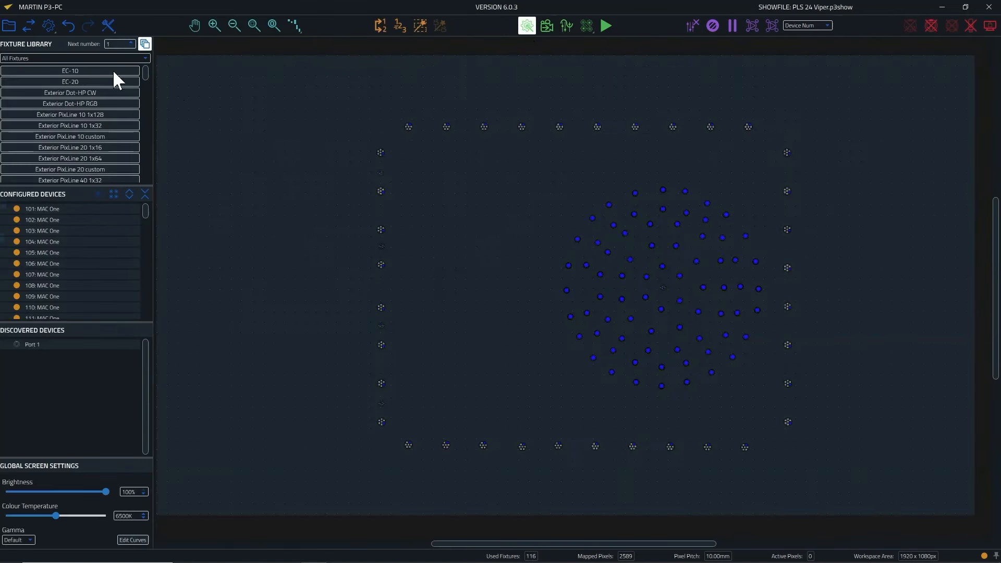
click(27, 30)
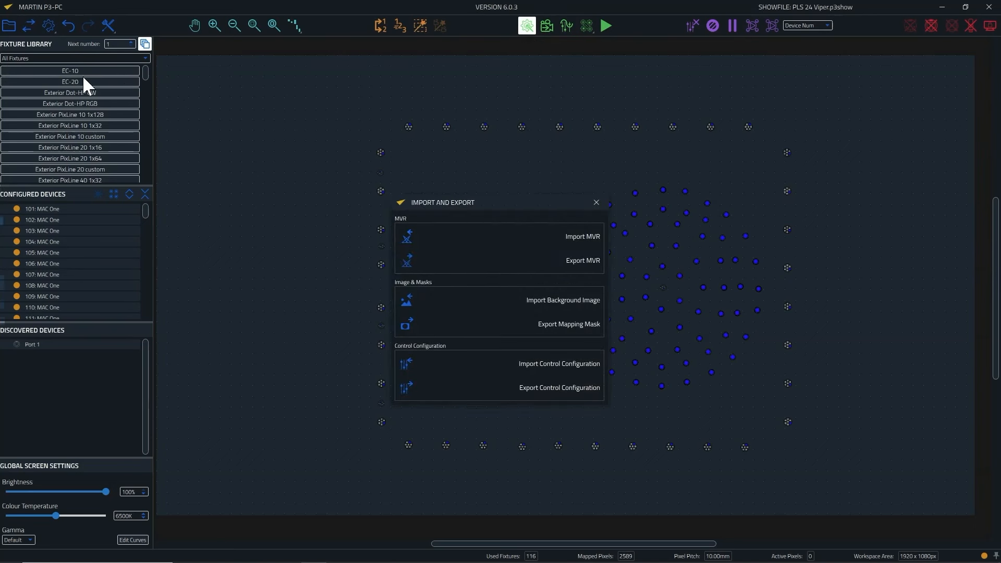
click(445, 259)
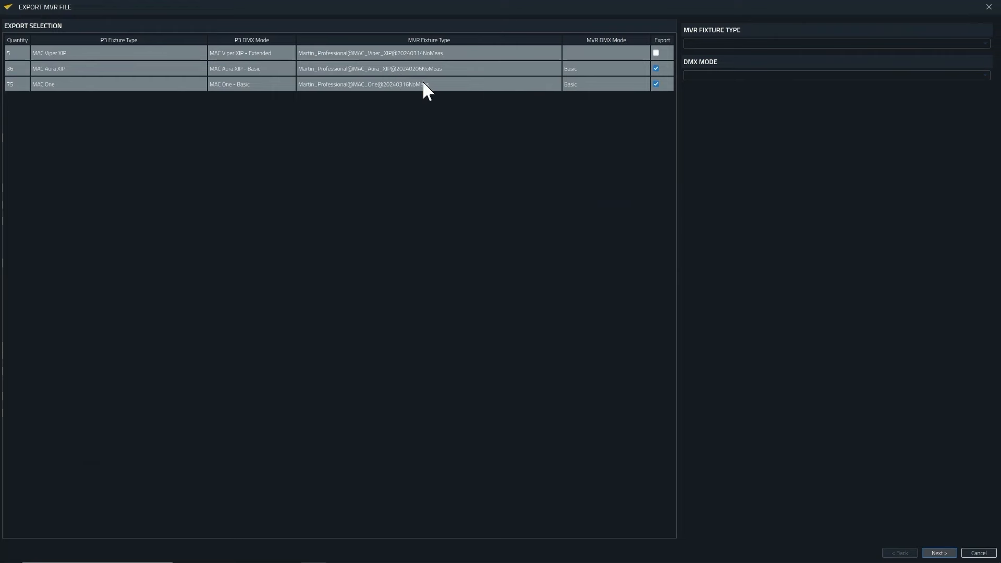
Assign an MVR DMX mode to the MAC Viper XIP fixtures and accept the export selection
click(614, 54)
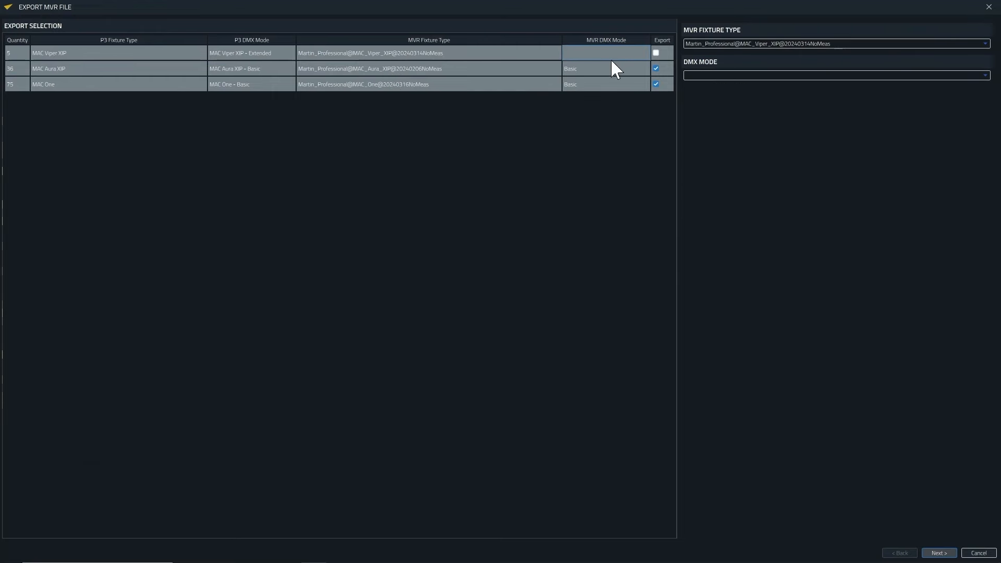
click(734, 74)
click(733, 87)
click(932, 553)
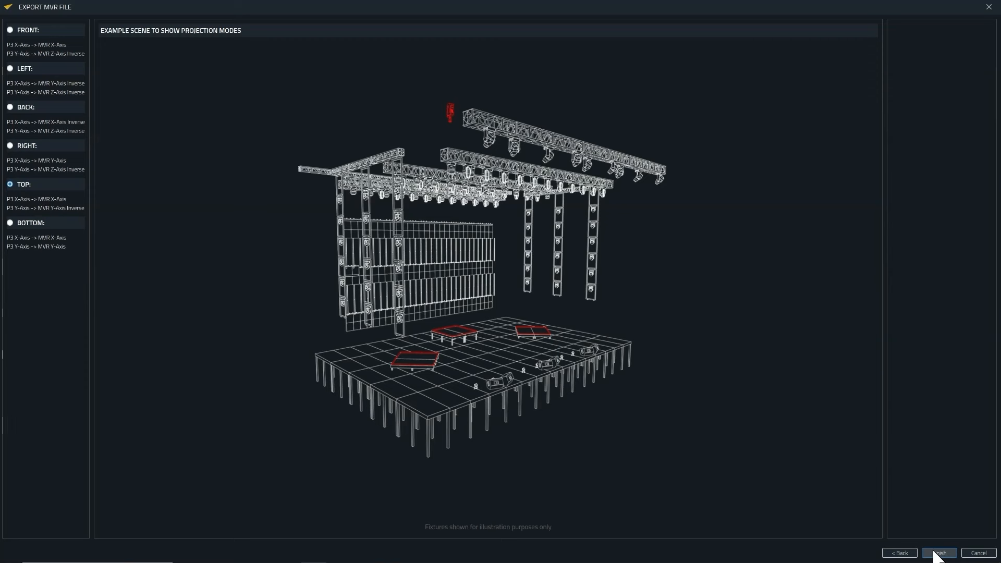
Export the MVR file with Top projection into the P3-PC folder, adding "new" to the file name
click(934, 554)
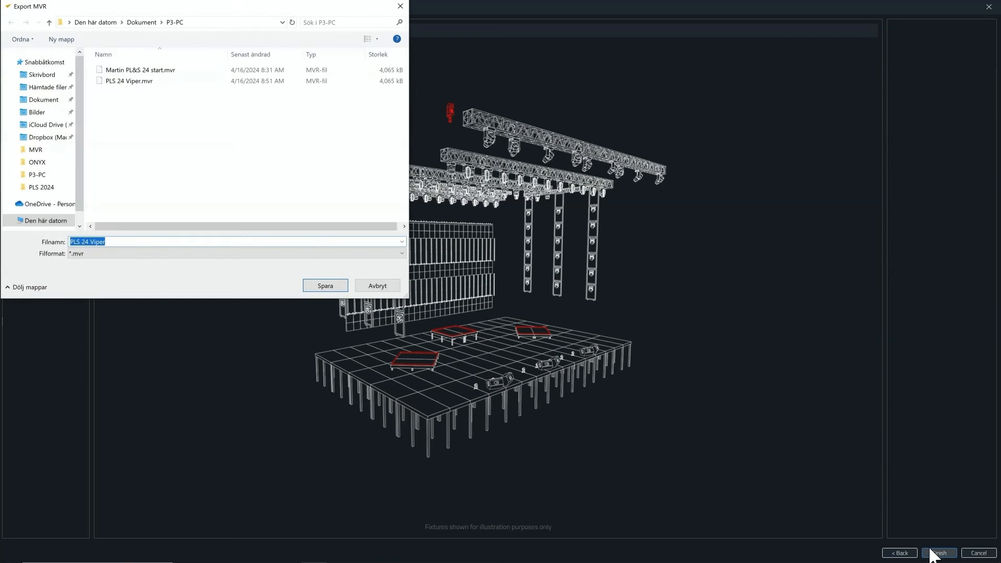
click(123, 241)
text(new)
key(Return)
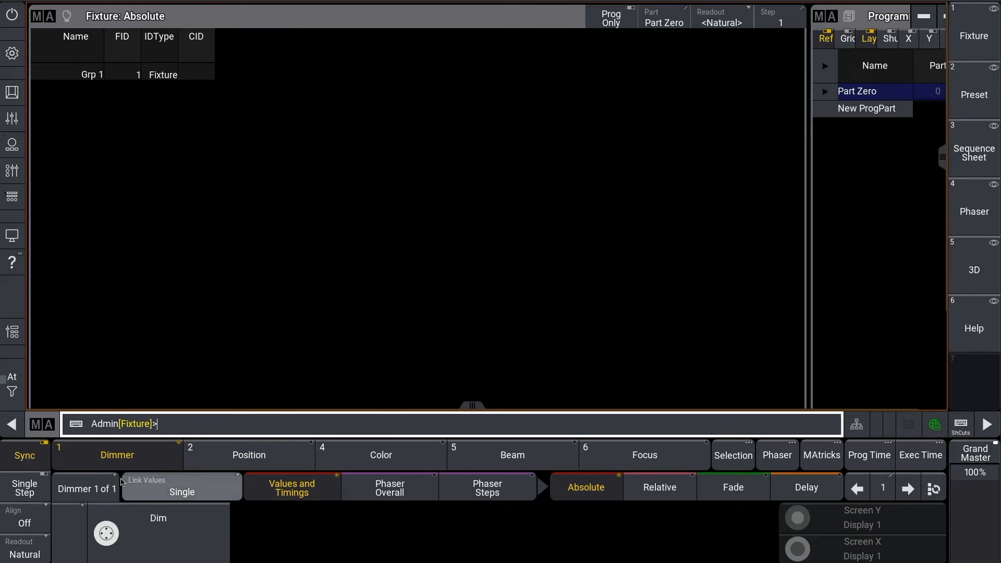
Start an MVR import of PLS 24 Viper new.mvr into the grandMA3 show's patch
click(12, 53)
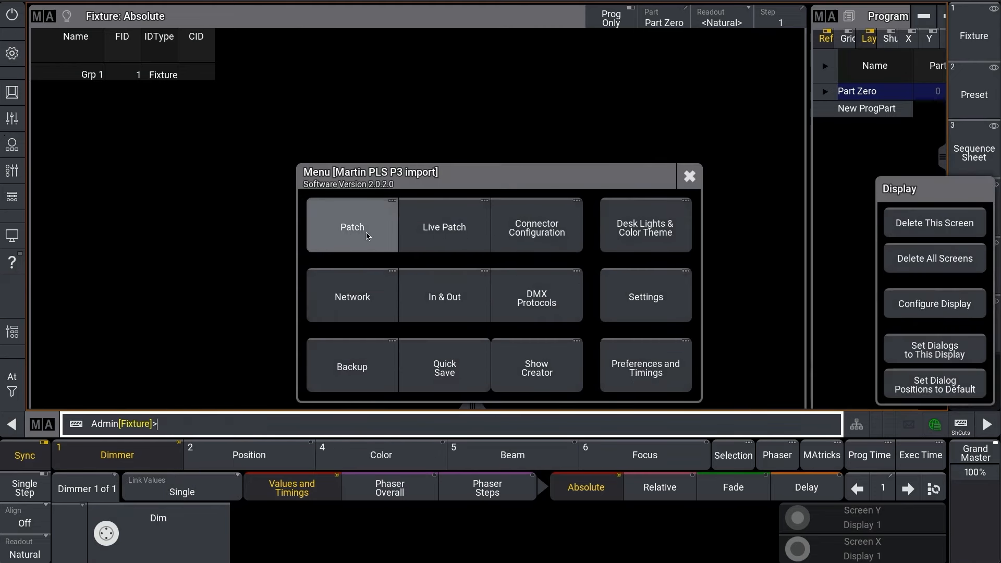
click(367, 236)
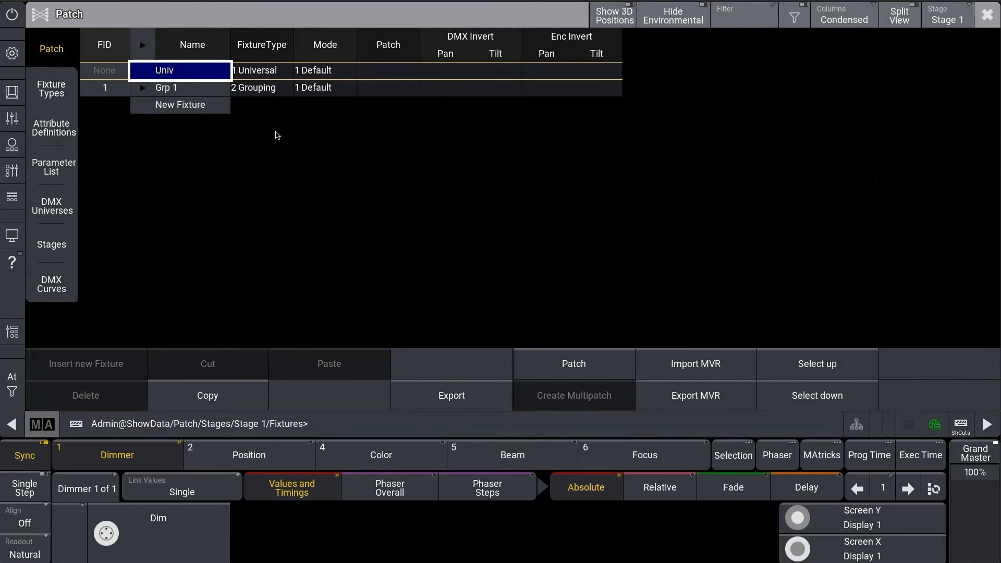
click(727, 363)
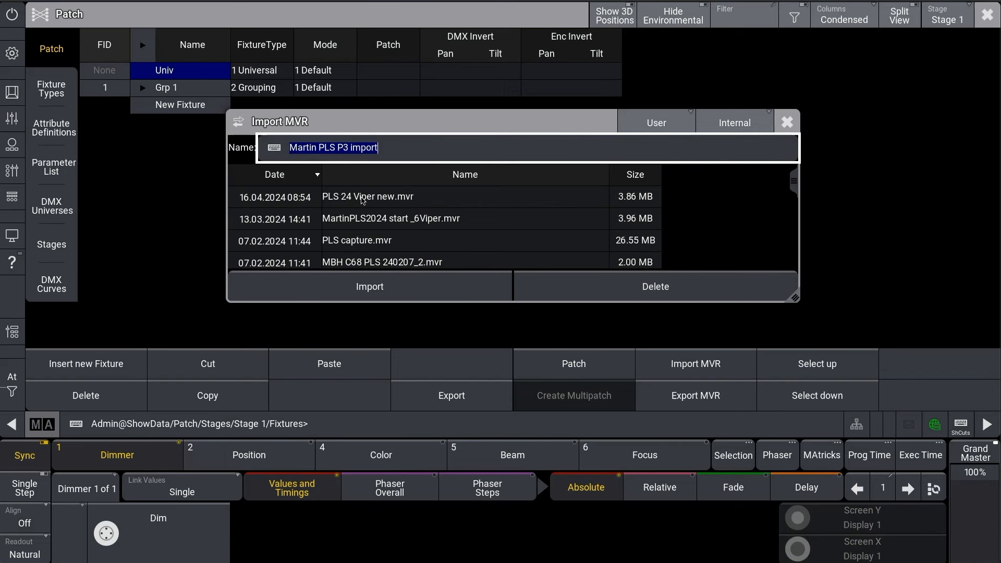
click(361, 199)
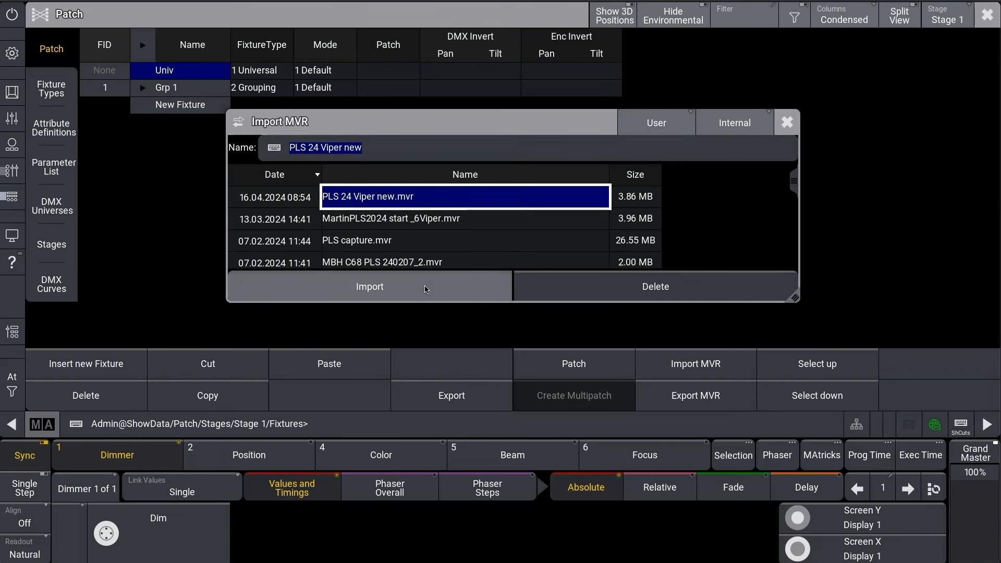
click(426, 289)
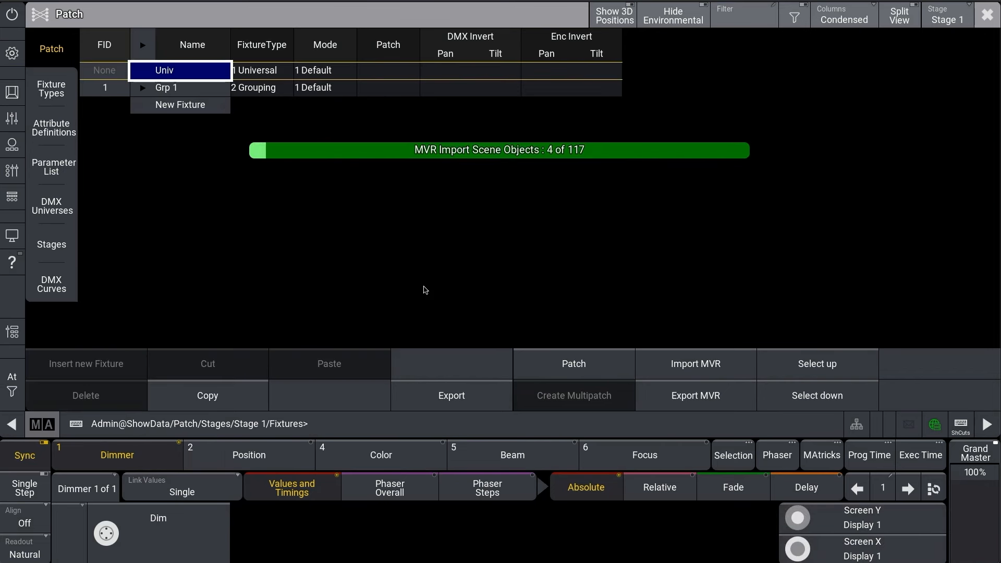
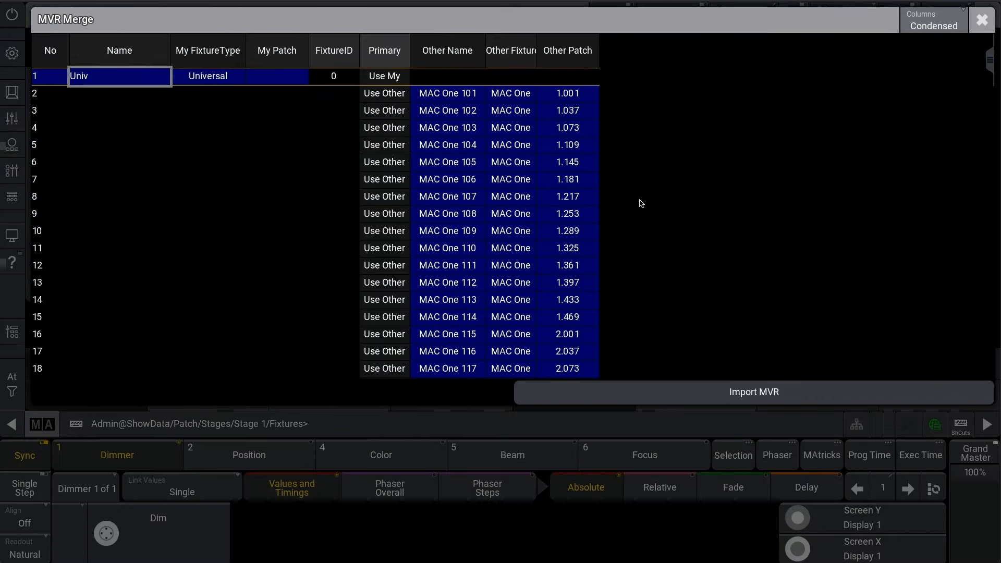
Examine the fixtures, primary choices and patch addresses in the MVR merge list down to its last entry
key(Down)
key(Down)
key(Down)
key(Down)
key(Down)
key(Down)
key(Down)
key(Down)
key(Down)
key(Down)
key(Down)
key(Down)
key(Down)
key(Down)
key(Down)
key(Down)
key(Down)
key(Down)
key(Down)
key(Down)
key(Down)
key(Down)
key(Down)
key(Down)
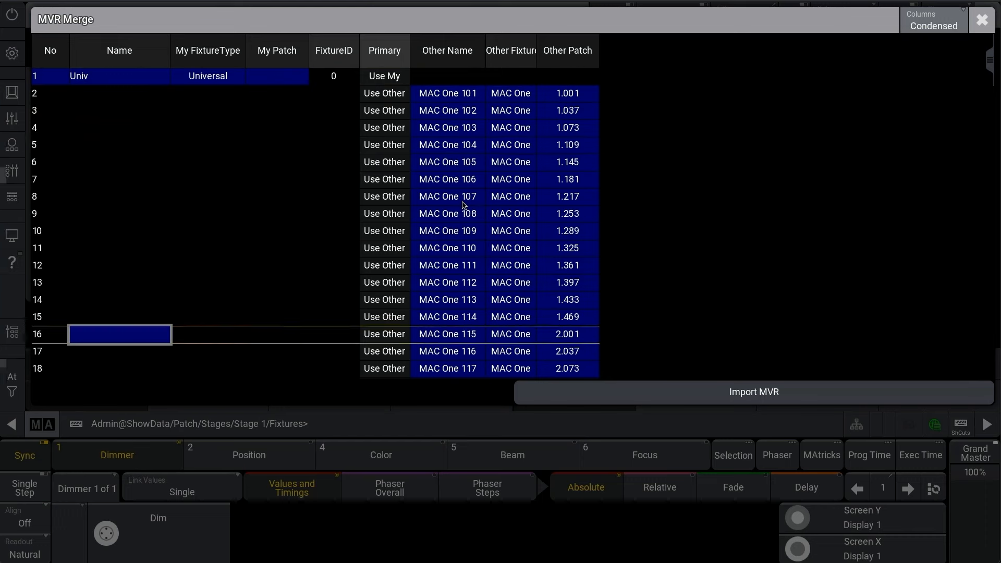
key(Down)
key(Down)
key(Down)
key(Down)
key(Down)
key(Down)
key(Down)
key(Down)
key(Down)
key(Down)
key(Down)
key(Down)
key(Down)
key(Down)
key(Down)
key(Down)
key(Down)
key(Down)
key(Down)
key(Down)
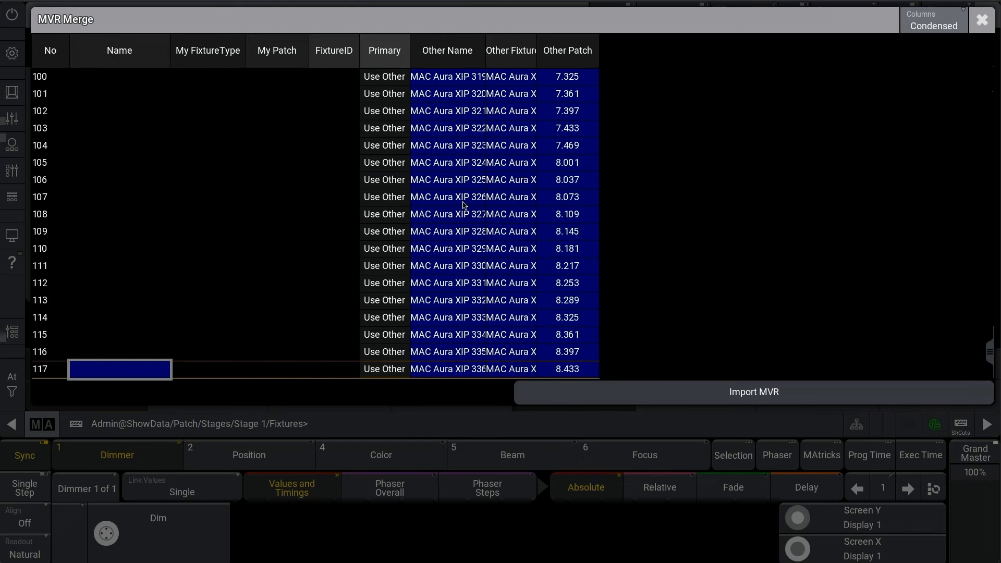
Import the merged MVR fixtures into the patch and widen the patch list's Name and FixtureType columns
click(749, 399)
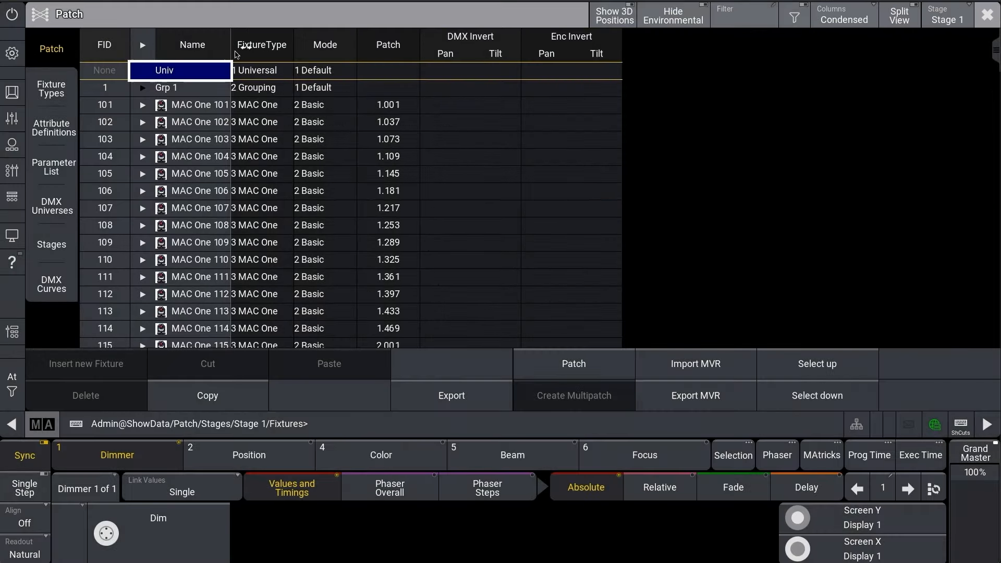
drag(232, 55, 339, 64)
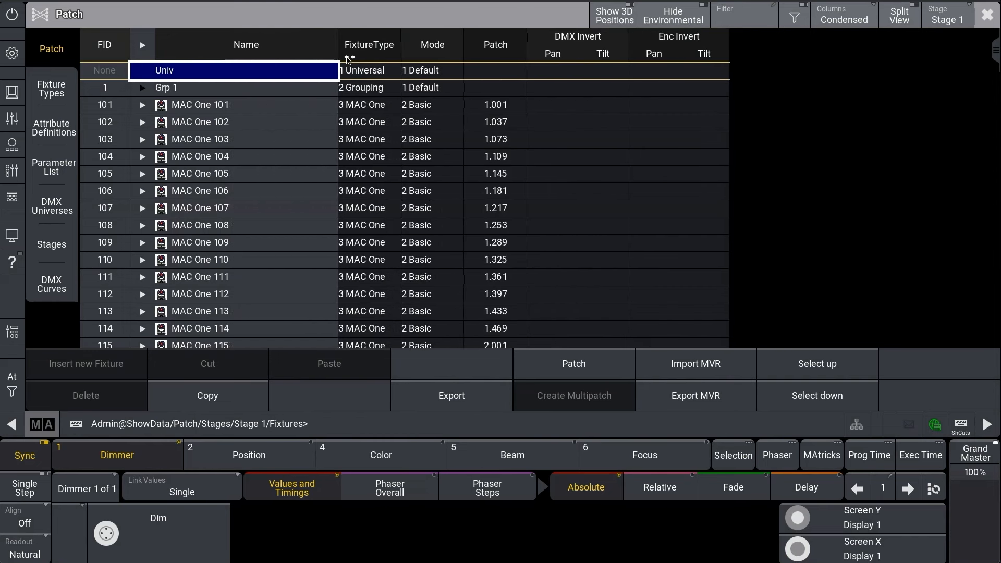
drag(412, 54, 448, 55)
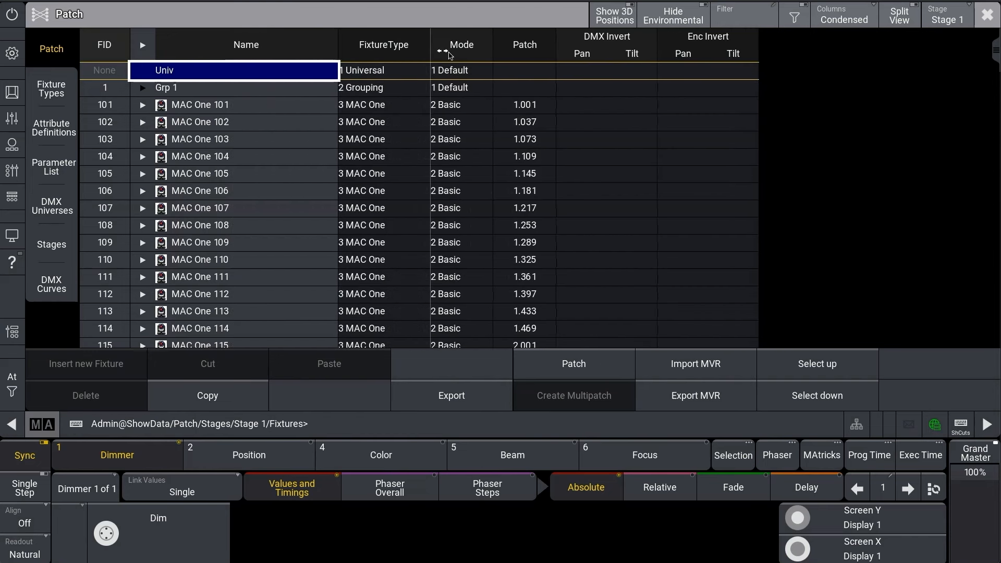
Examine the names, fixture types, modes and addresses of all imported fixtures in the patch list
key(Down)
key(Down)
key(Down)
key(Down)
key(Down)
key(Down)
key(Down)
key(Down)
key(Down)
key(Down)
key(Down)
key(Down)
key(Down)
key(Down)
key(Down)
key(Down)
key(Down)
key(Down)
key(Down)
key(Down)
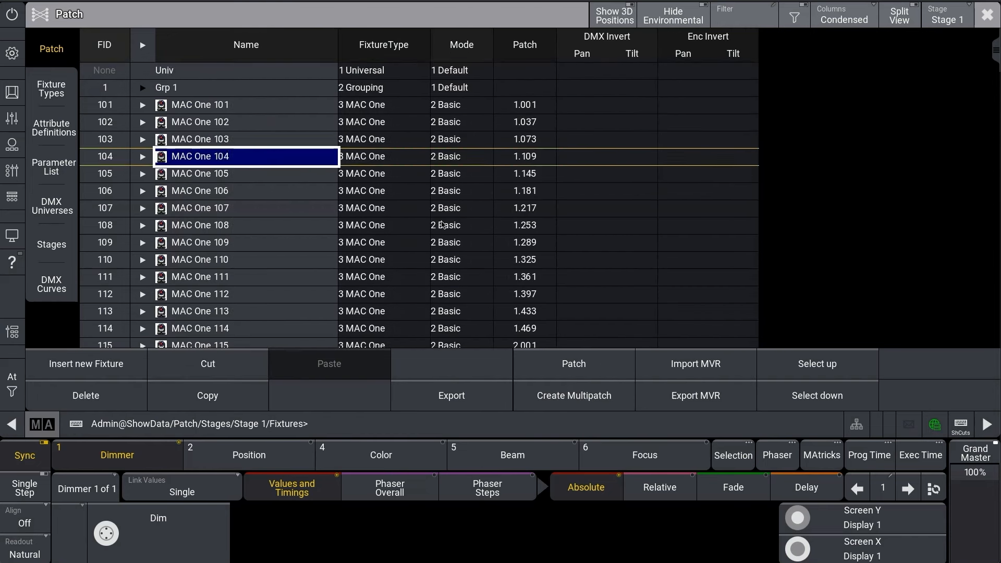
key(Down)
key(Down)
key(Down)
key(Down)
key(Down)
key(Down)
key(Down)
key(Down)
key(Down)
key(Down)
key(Down)
key(Down)
key(Down)
key(Down)
key(Down)
key(Down)
key(Down)
key(Down)
key(Down)
key(Down)
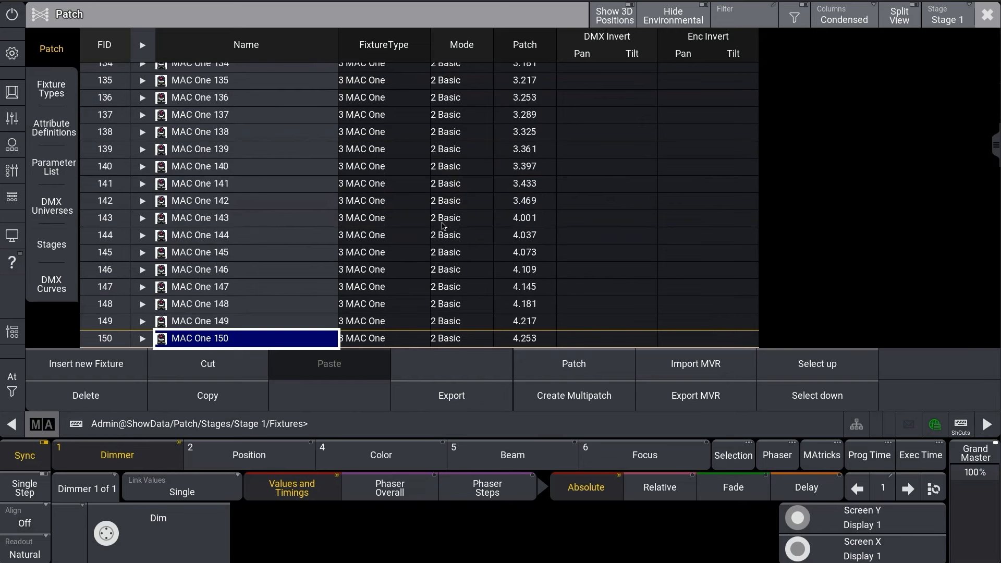
key(Down)
key(Down)
key(Down)
key(Down)
key(Down)
key(Down)
key(Down)
key(Down)
key(Down)
key(Down)
key(Down)
key(Down)
key(Down)
key(Down)
key(Down)
key(Down)
key(Down)
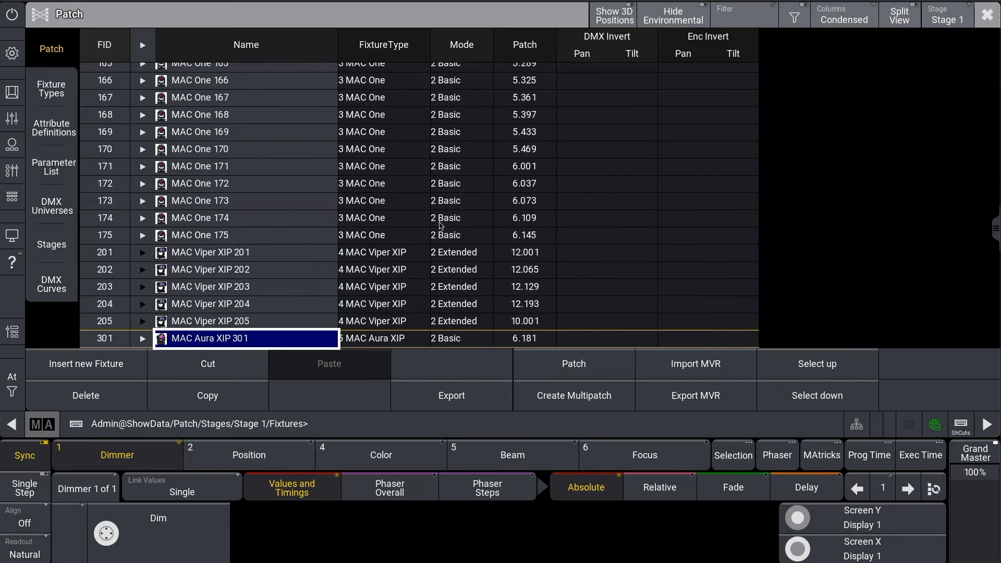
key(Down)
key(Down)
key(Down)
key(Down)
key(Down)
key(Down)
key(Down)
key(Down)
key(Down)
key(Down)
key(Down)
key(Down)
key(Down)
key(Down)
key(Down)
key(Down)
key(Down)
key(Down)
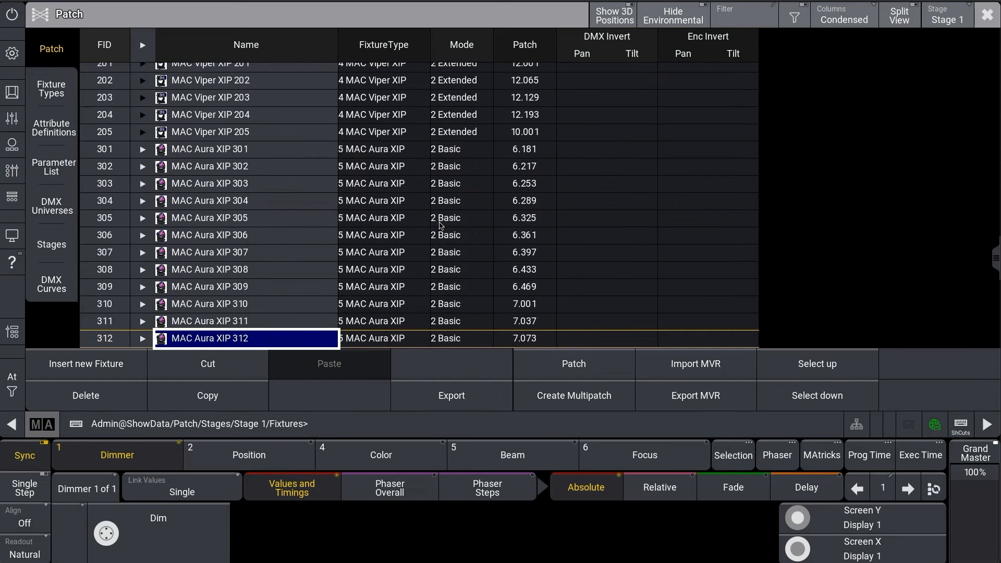
key(Down)
key(Down)
key(Down)
key(Down)
key(Down)
key(Down)
key(Down)
key(Down)
key(Down)
key(Down)
key(Down)
key(Down)
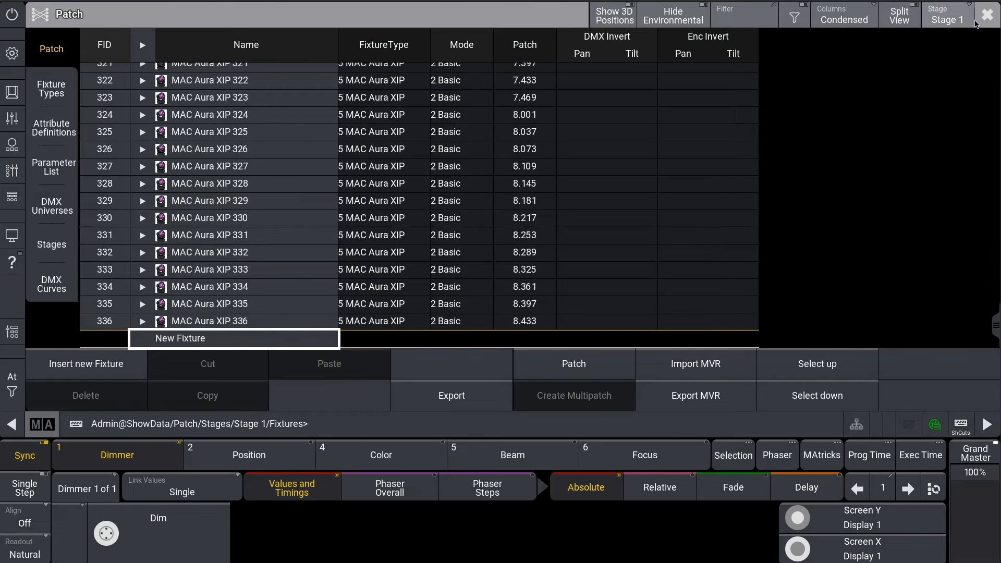
Save and exit the patch, and widen the fixture sheet's Name column to check the imported fixtures
click(988, 15)
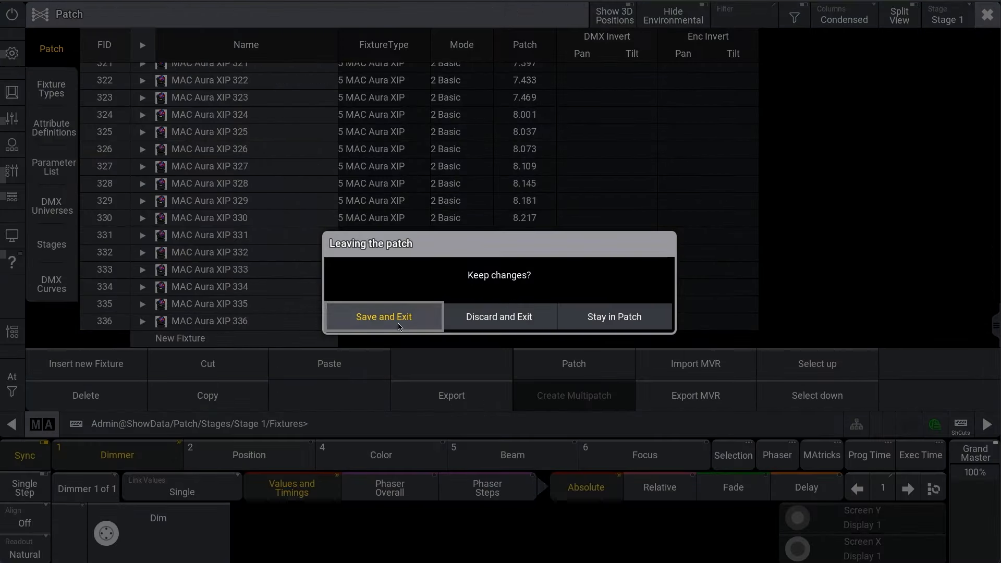
click(383, 316)
drag(110, 46, 187, 54)
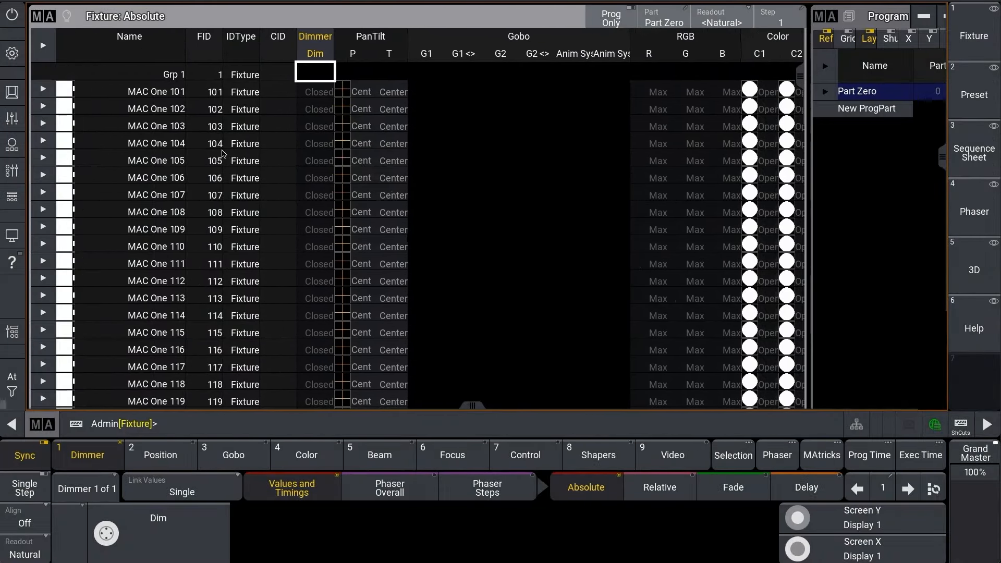
scroll(224, 157, down, 14)
scroll(224, 156, down, 8)
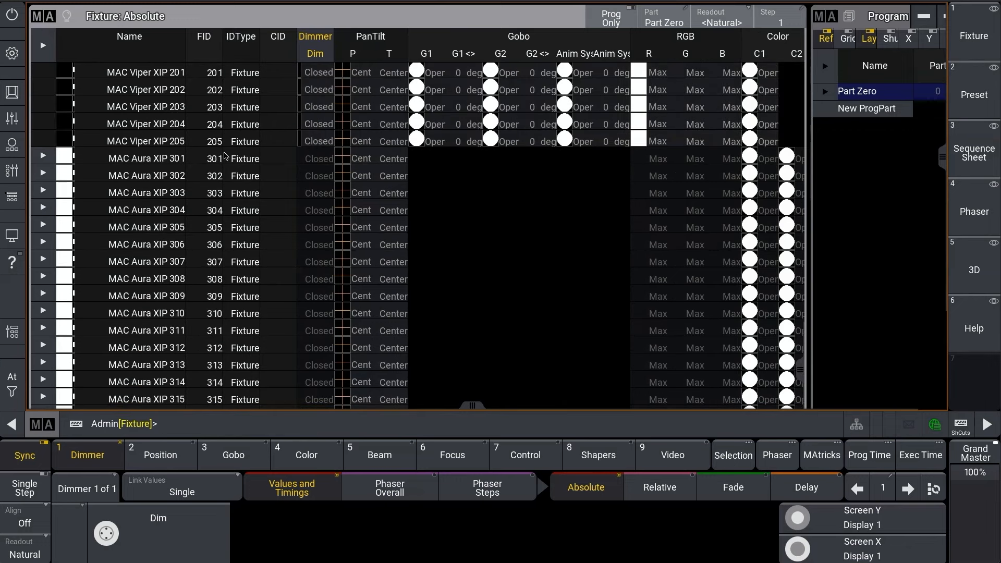
scroll(216, 212, down, 2)
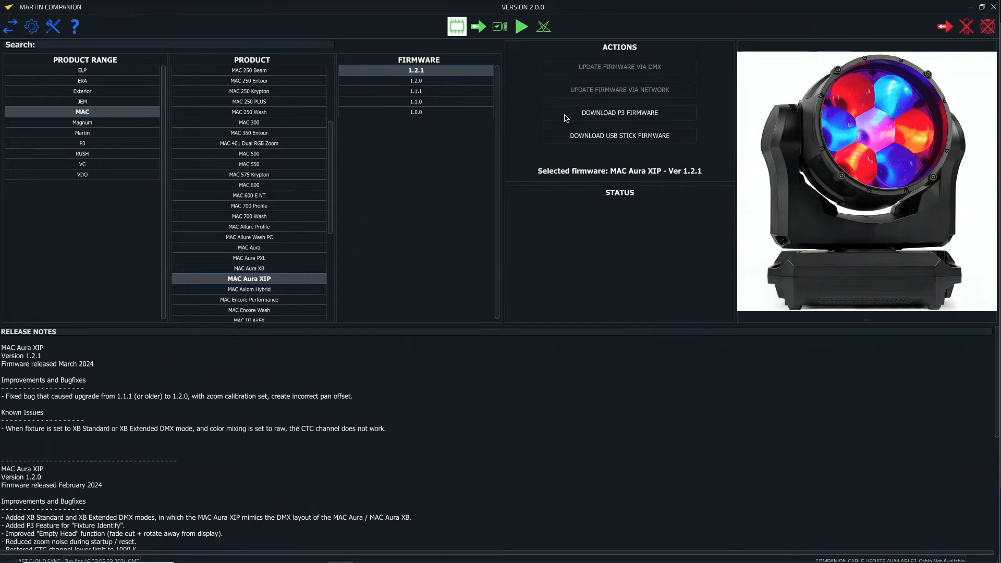
Switch to Martin Companion and examine the GDTF data of MAC Aura XIP and of MAC Ultra Performance in Extended mode
click(544, 26)
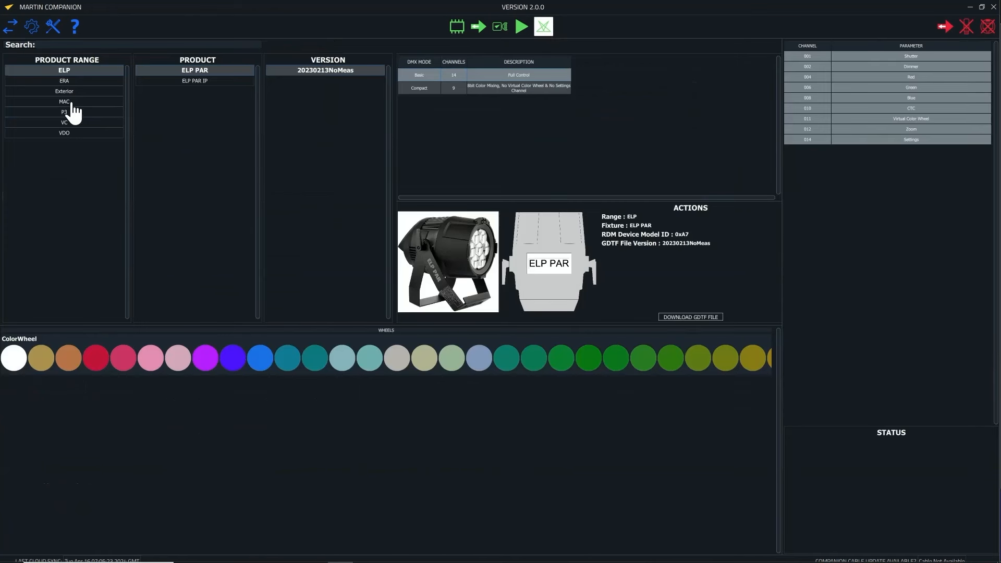
click(66, 102)
click(208, 123)
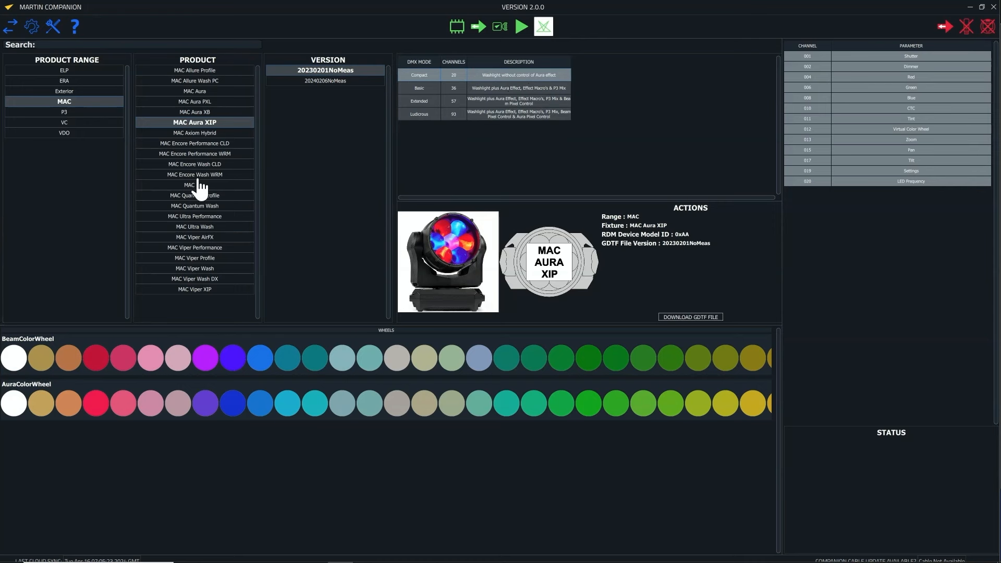
click(197, 217)
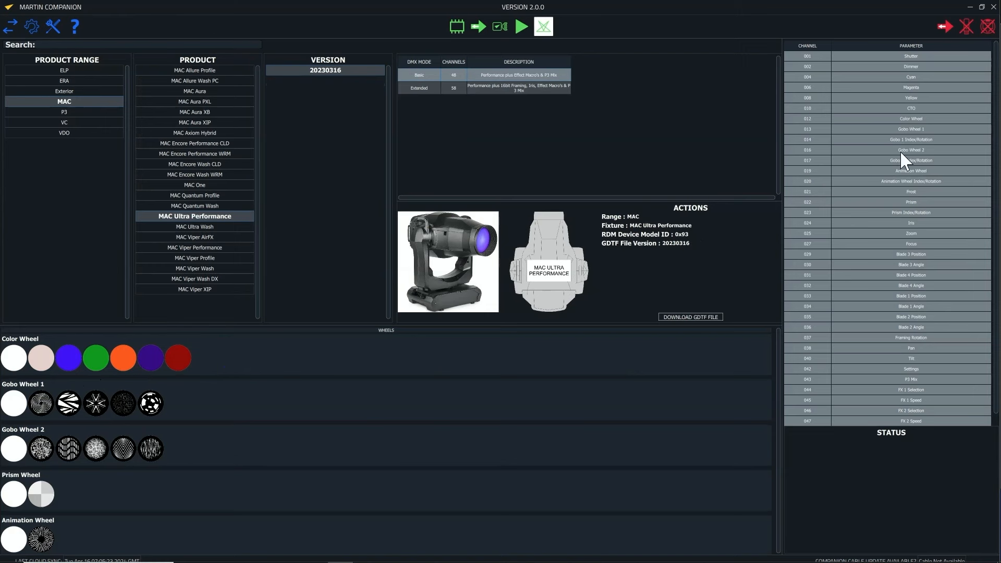
click(505, 89)
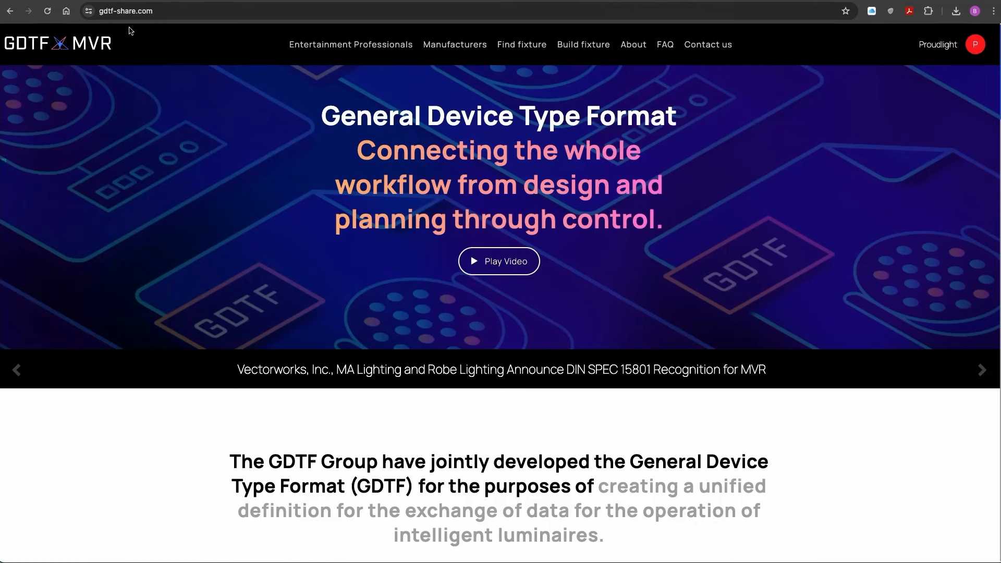
Switch to the GDTF Share website, open its fixture finder and browse the Martin Professional fixtures
click(522, 46)
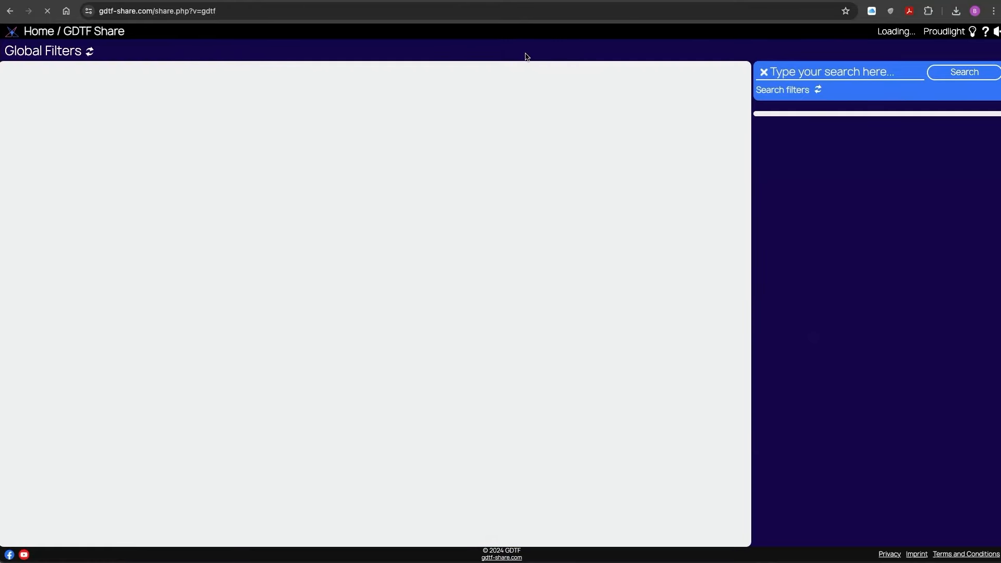
scroll(176, 408, down, 3)
scroll(177, 408, down, 18)
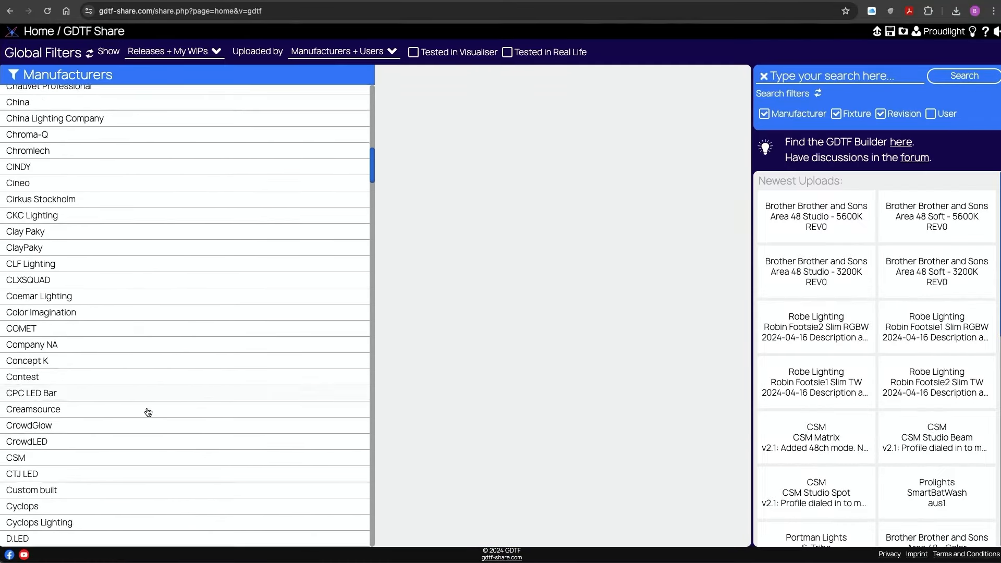
scroll(146, 414, down, 12)
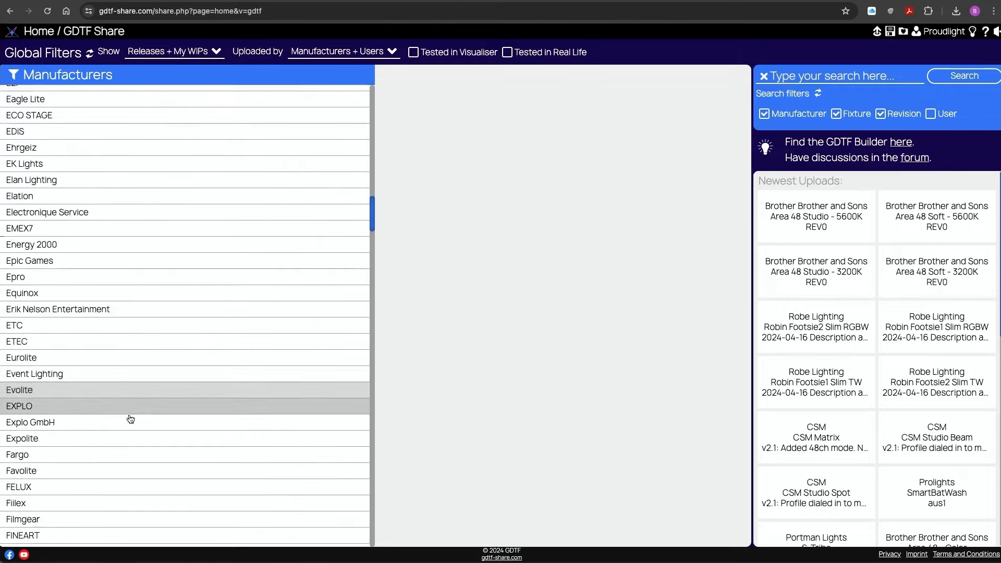
scroll(119, 422, down, 10)
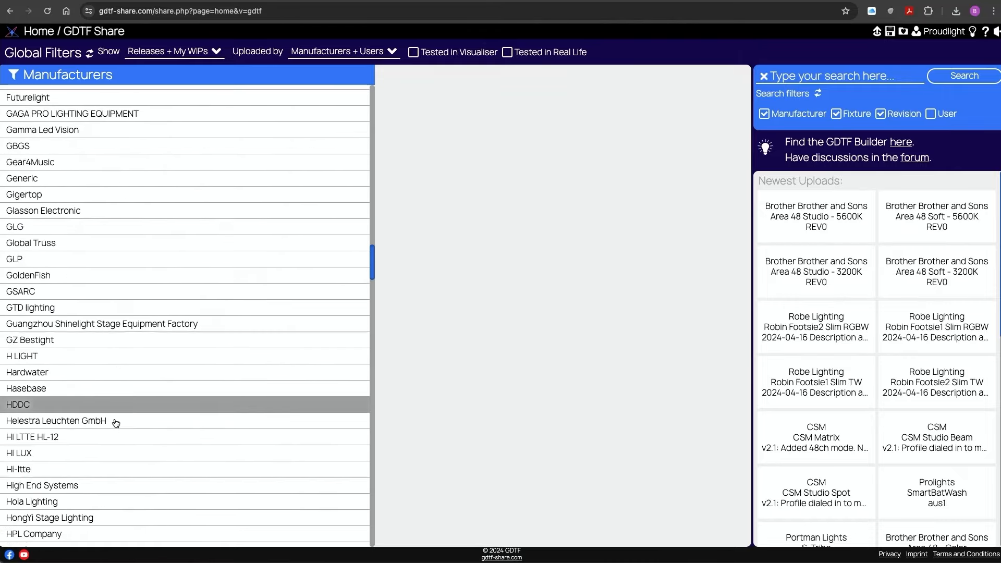
scroll(115, 423, down, 10)
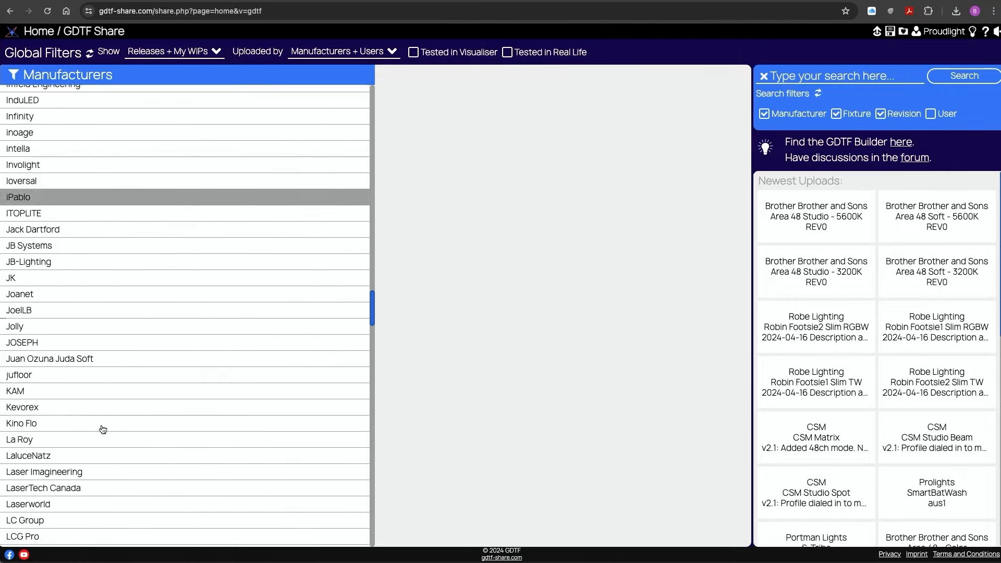
scroll(101, 431, down, 10)
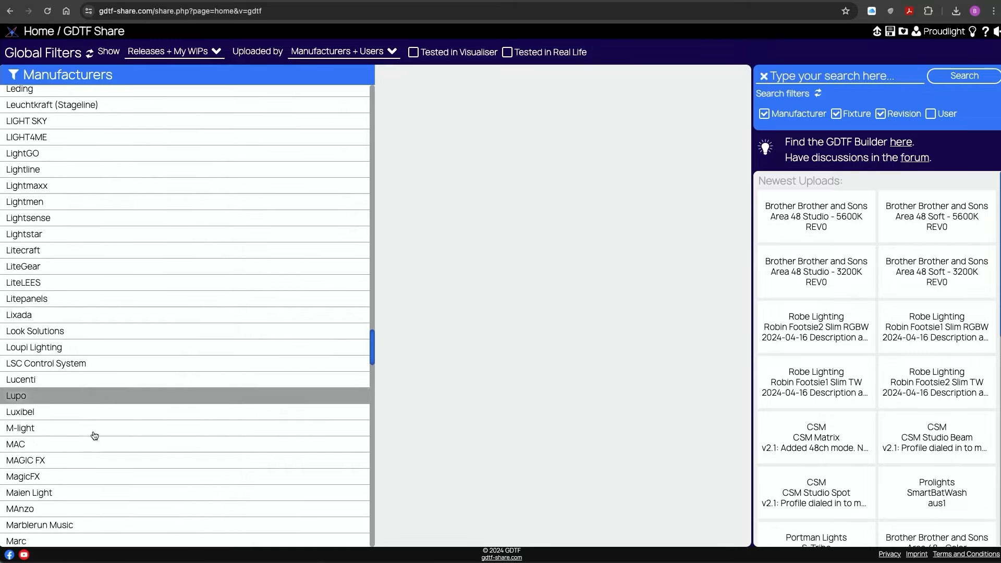
scroll(89, 441, down, 3)
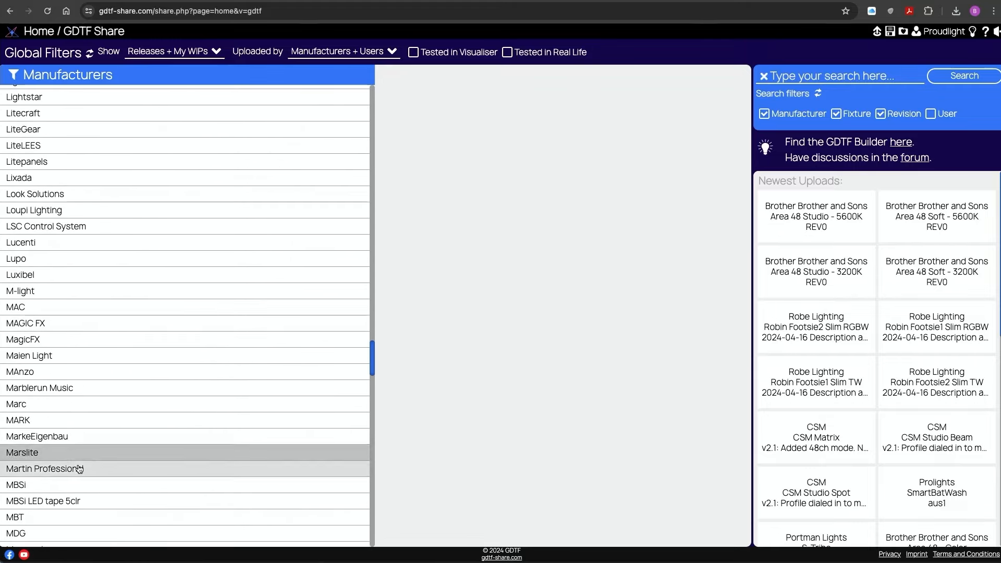
click(78, 470)
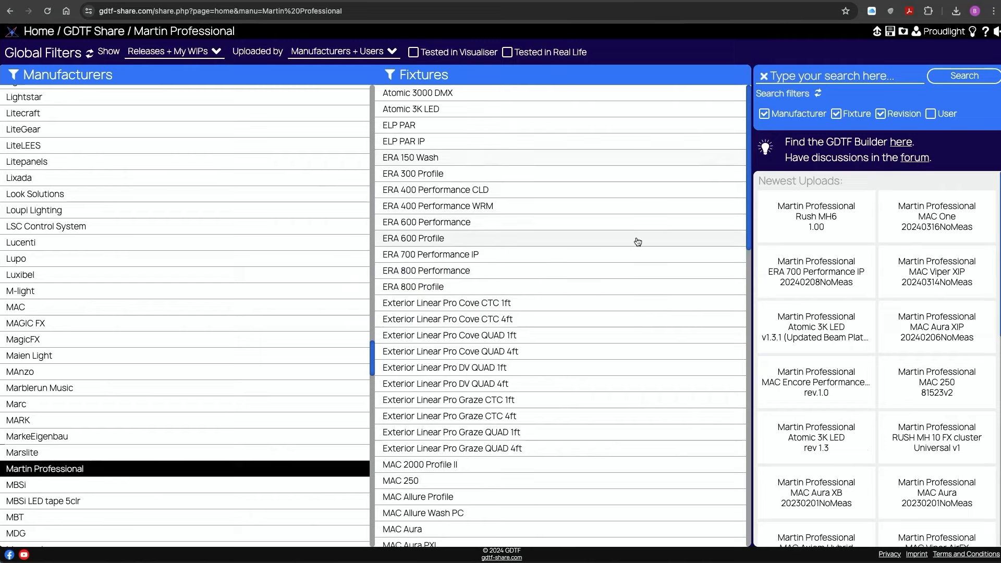
scroll(637, 286, down, 5)
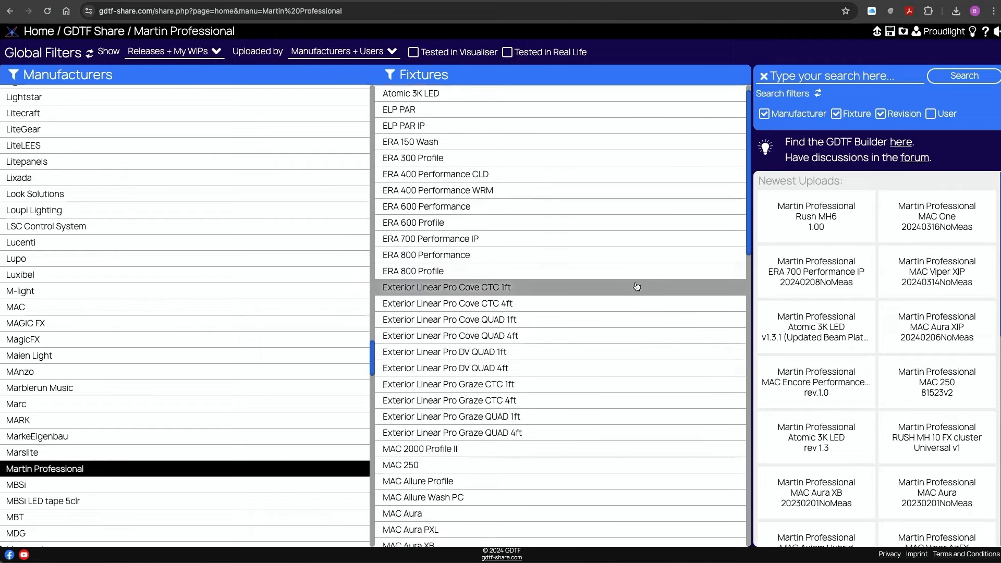
Open the MAC Ultra Performance fixture from the Martin Professional list and examine its Basic and Extended DMX modes
scroll(637, 288, down, 2)
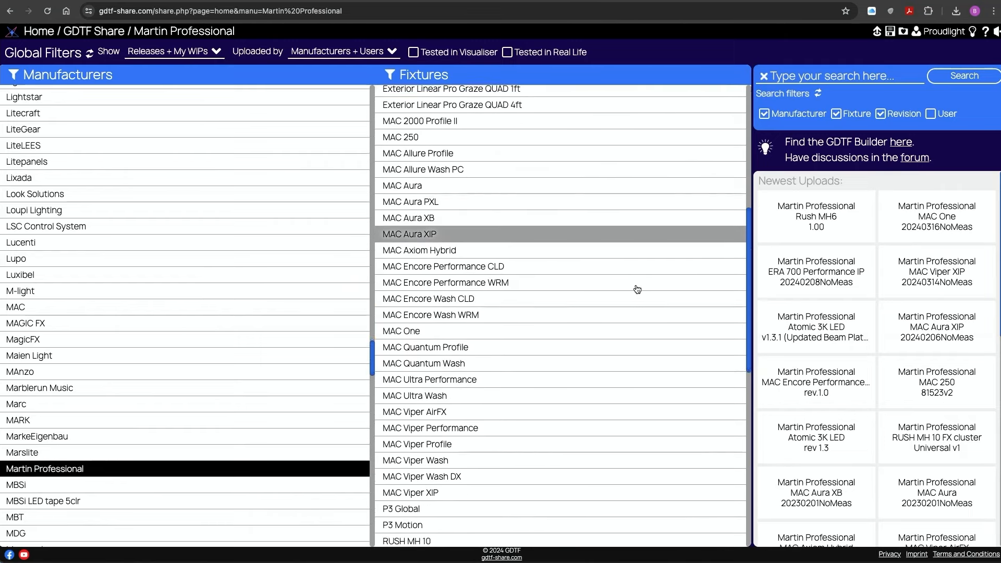
scroll(636, 289, down, 3)
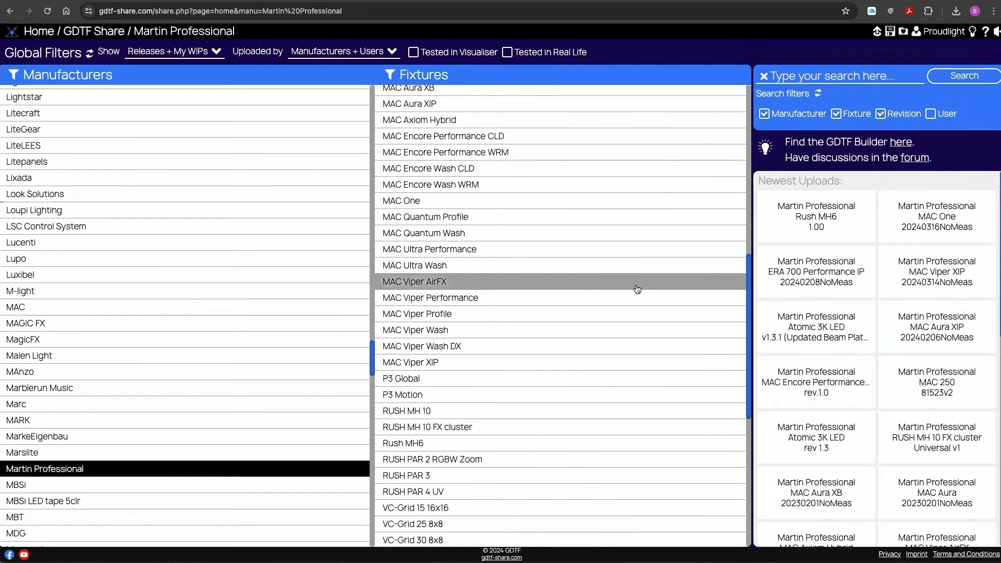
scroll(636, 288, down, 1)
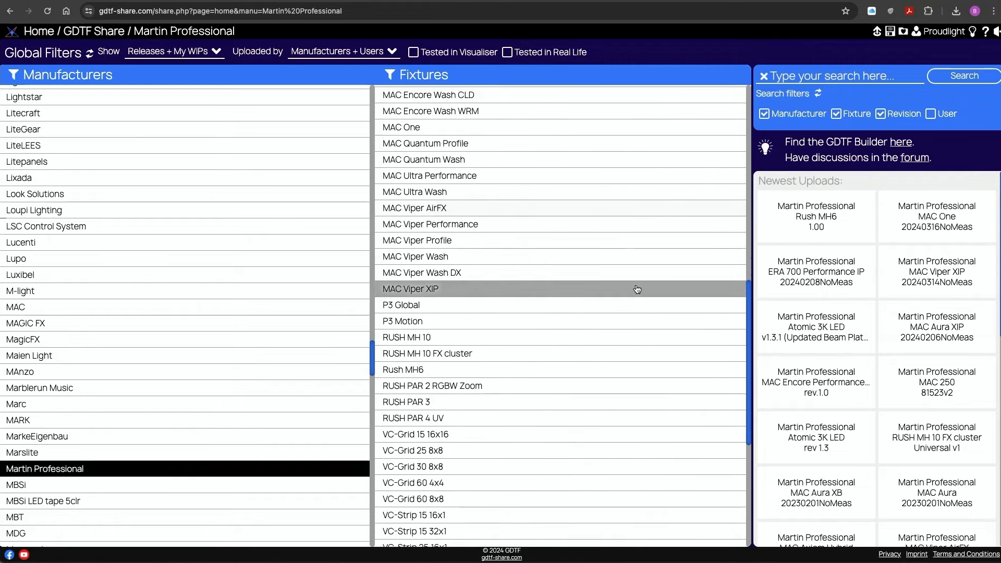
click(485, 176)
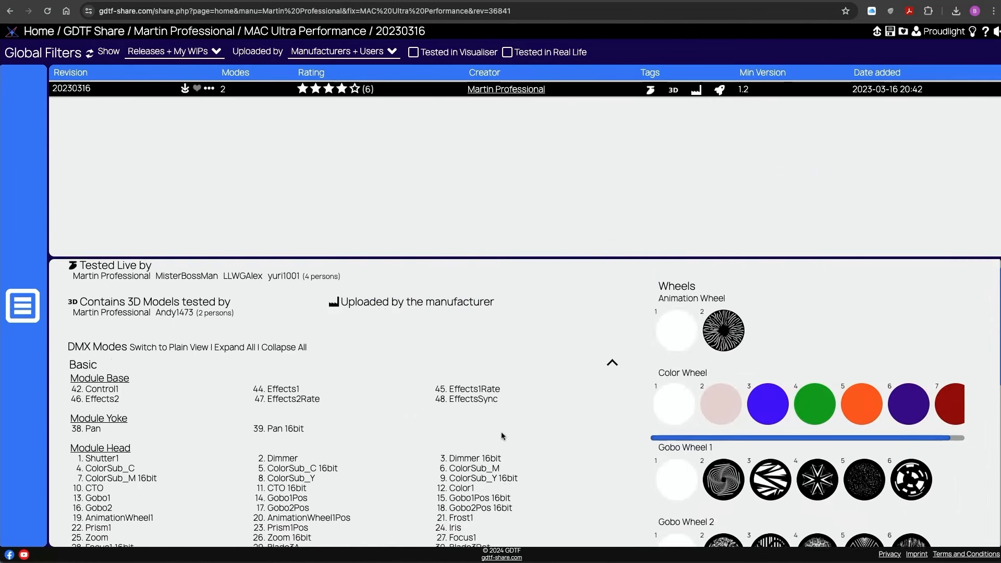
scroll(502, 436, down, 2)
scroll(502, 436, down, 3)
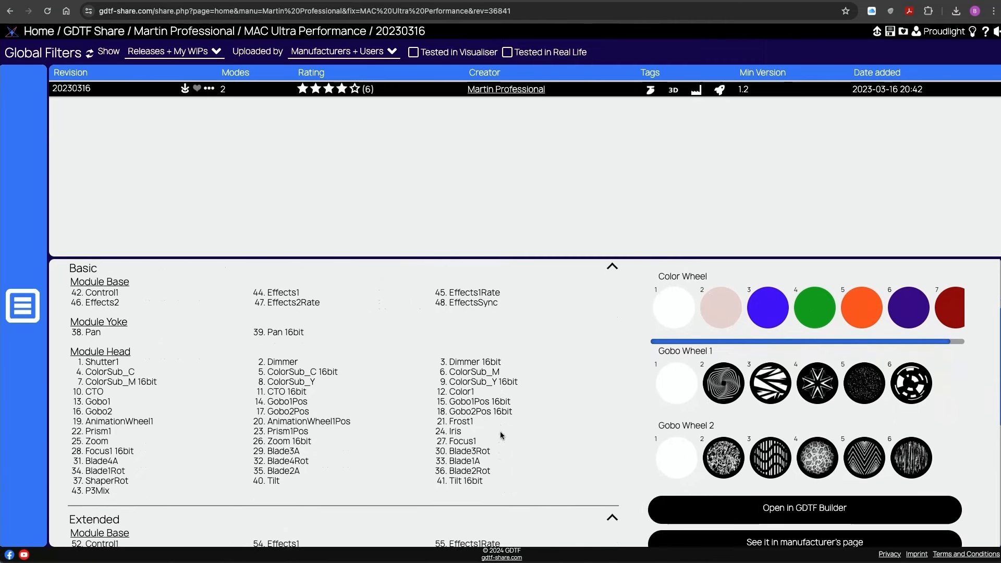
scroll(501, 435, down, 3)
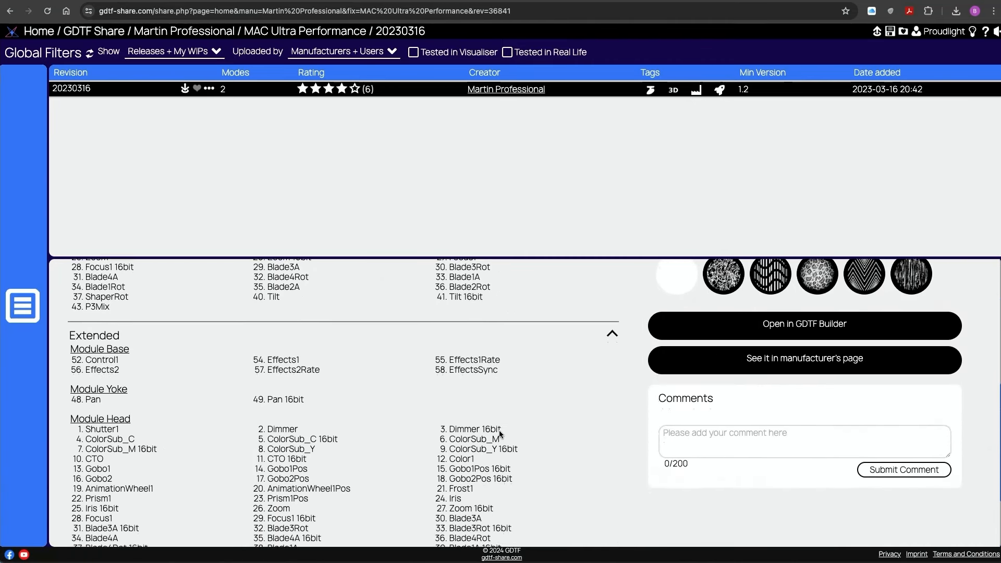
scroll(500, 432, down, 1)
Open the fixture's manufacturer page, dismiss the MAC Ultra Performance details and browse all Martin Professional fixtures
click(699, 356)
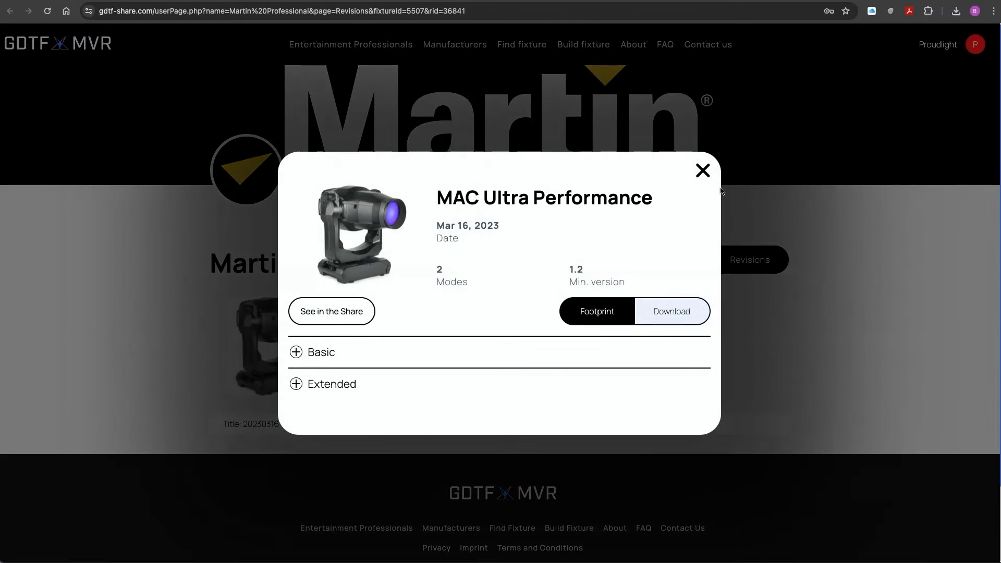
click(703, 171)
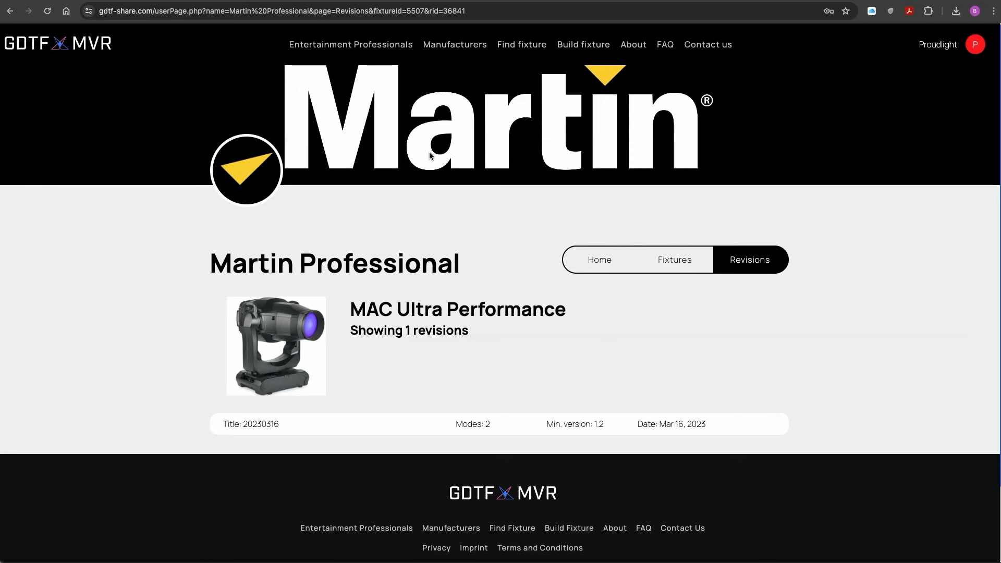
click(674, 261)
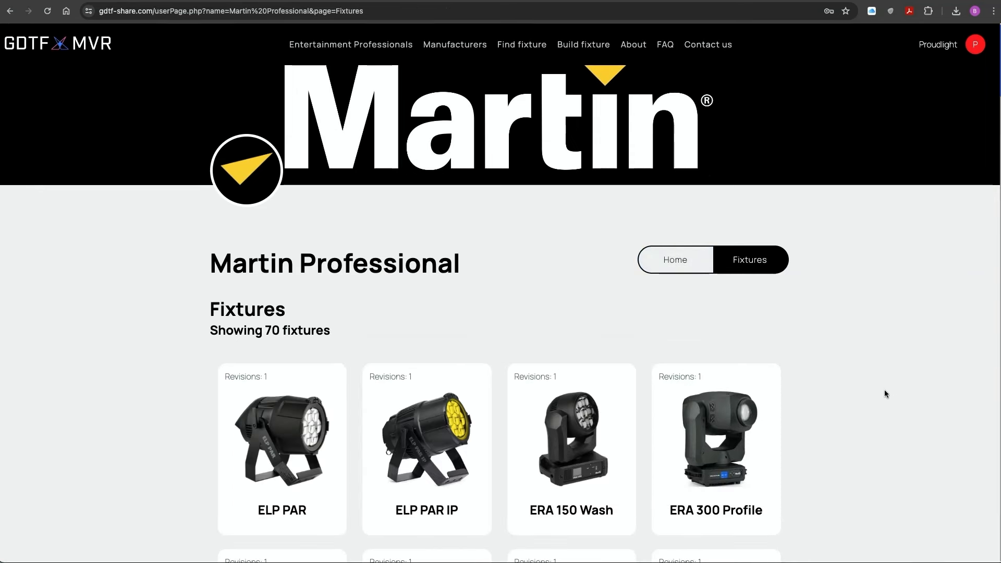
scroll(884, 395, down, 9)
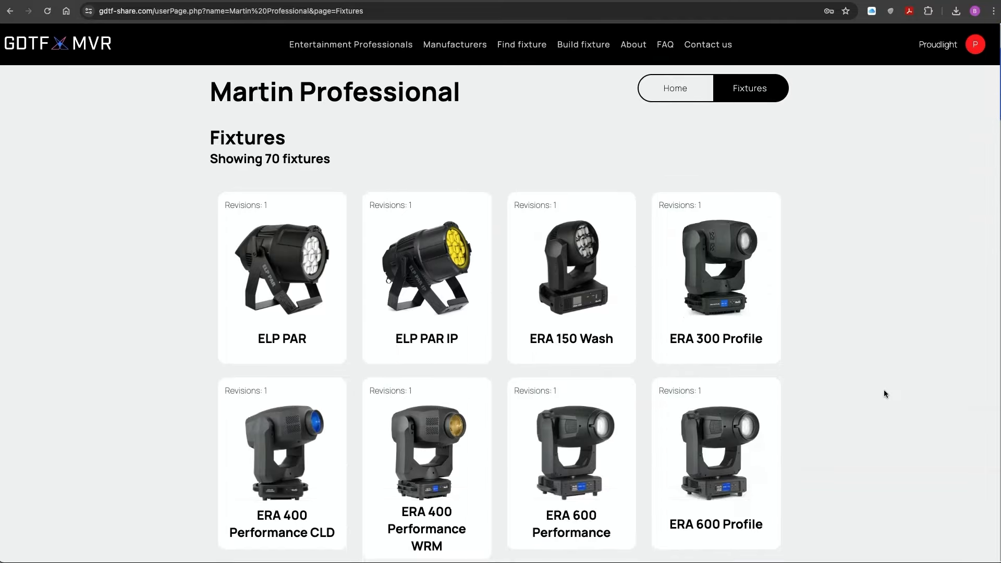
scroll(883, 394, down, 10)
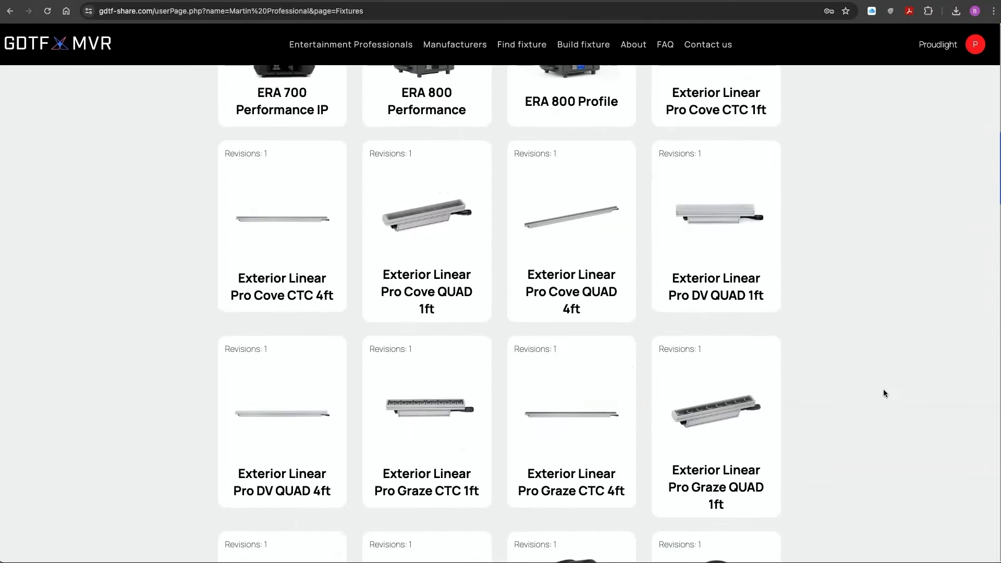
scroll(883, 389, down, 9)
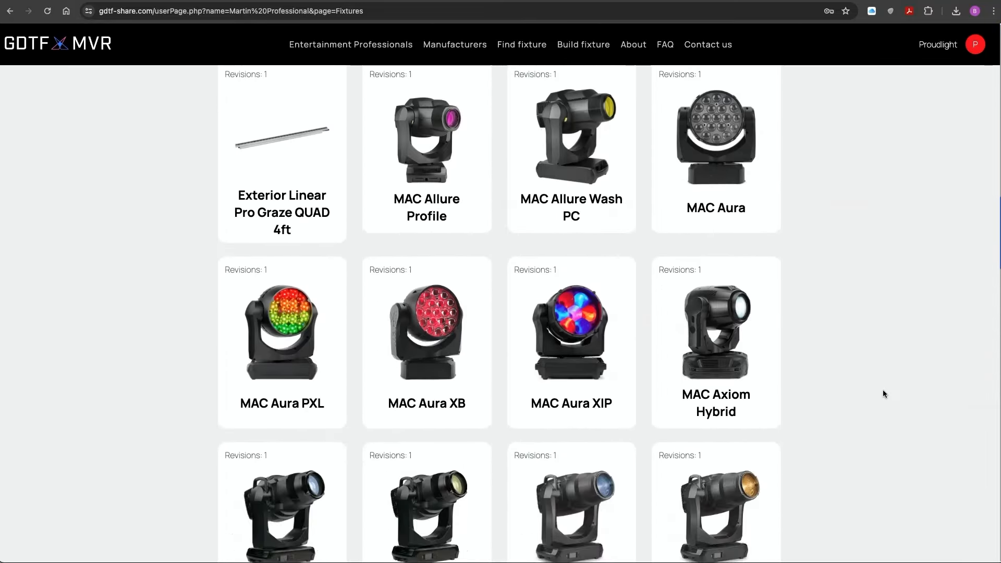
scroll(883, 391, down, 6)
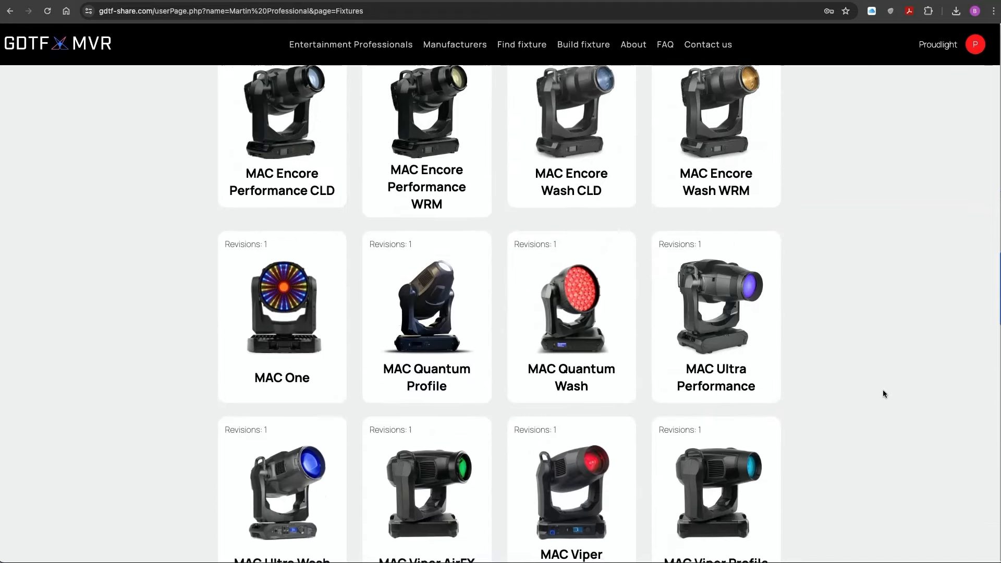
scroll(883, 394, down, 10)
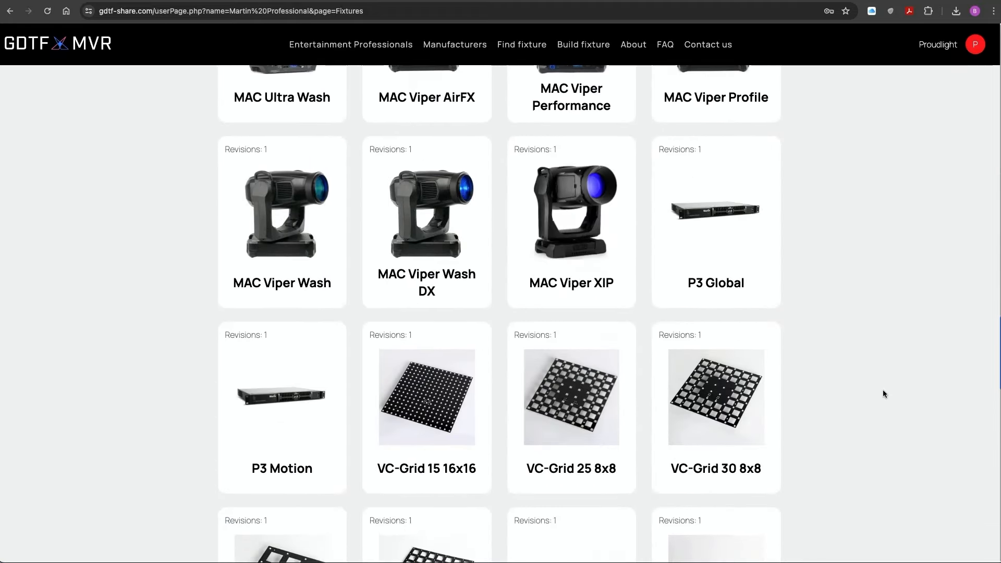
scroll(883, 393, down, 11)
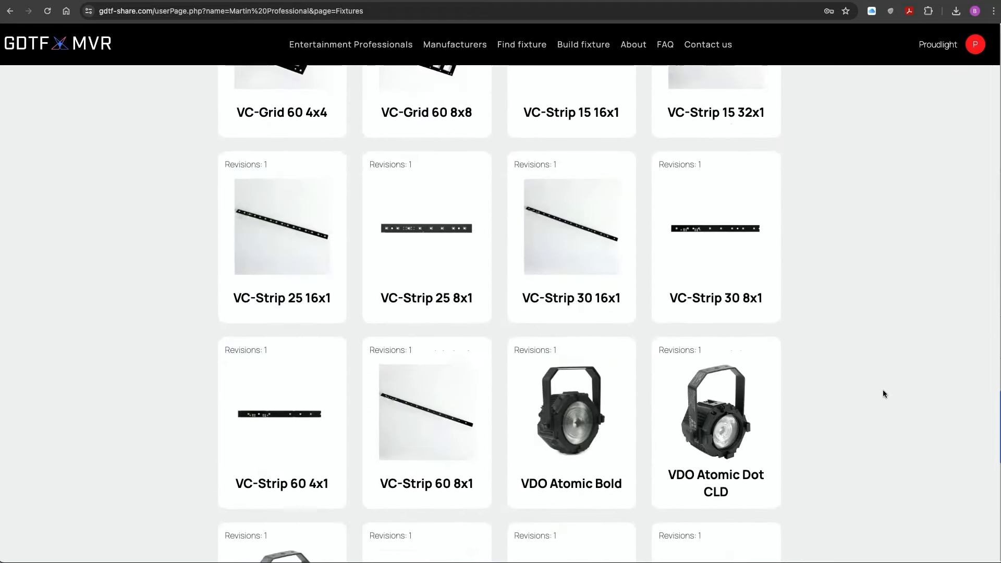
scroll(883, 394, down, 10)
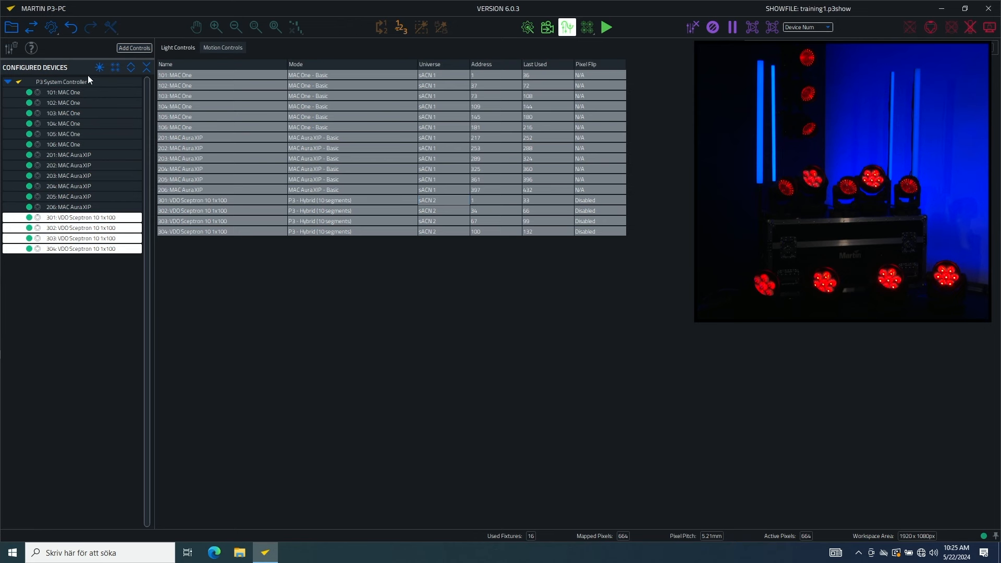
Switch to Martin P3-PC, check the received sACN protocol status and show the incoming control values of the fixtures
click(30, 52)
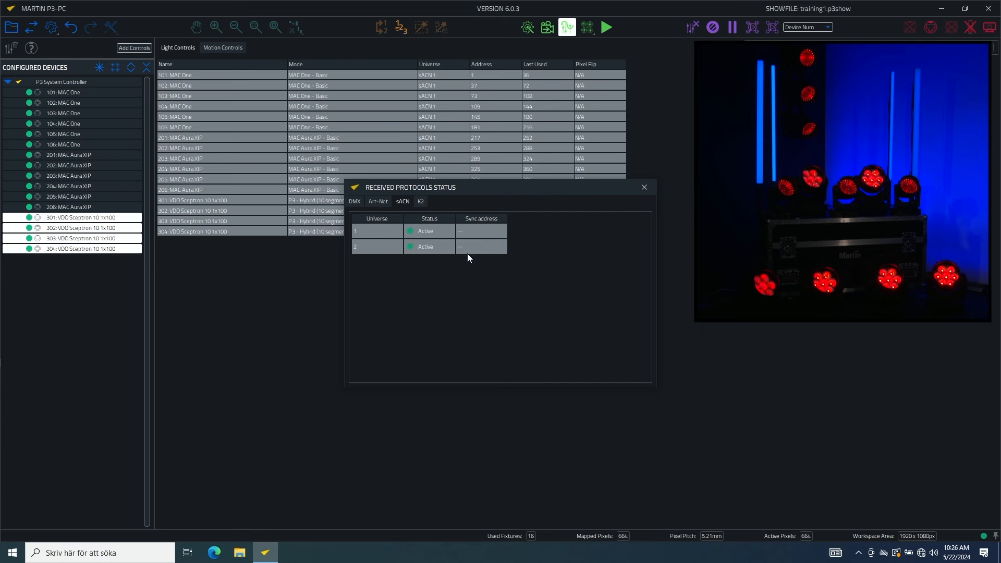
click(644, 190)
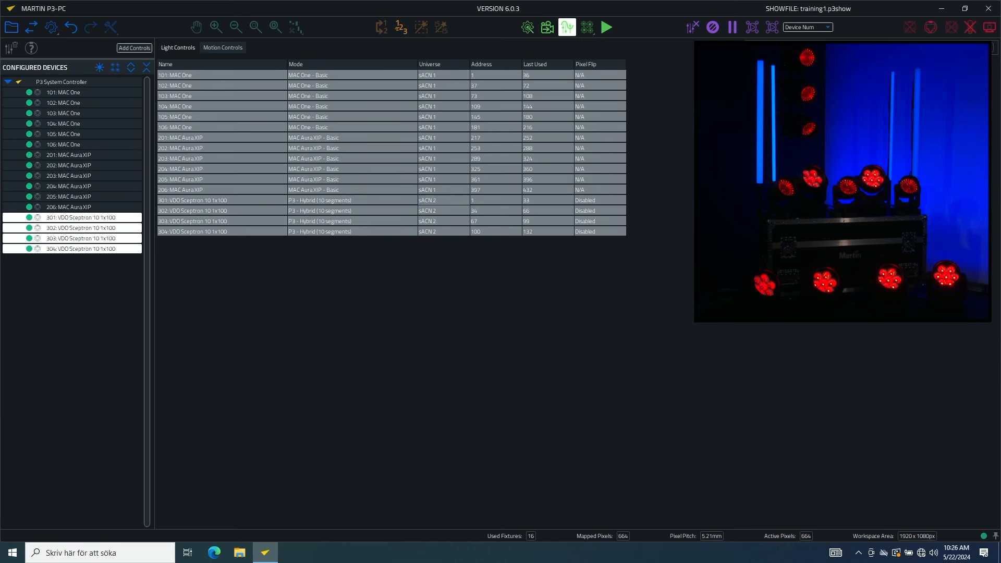
click(986, 47)
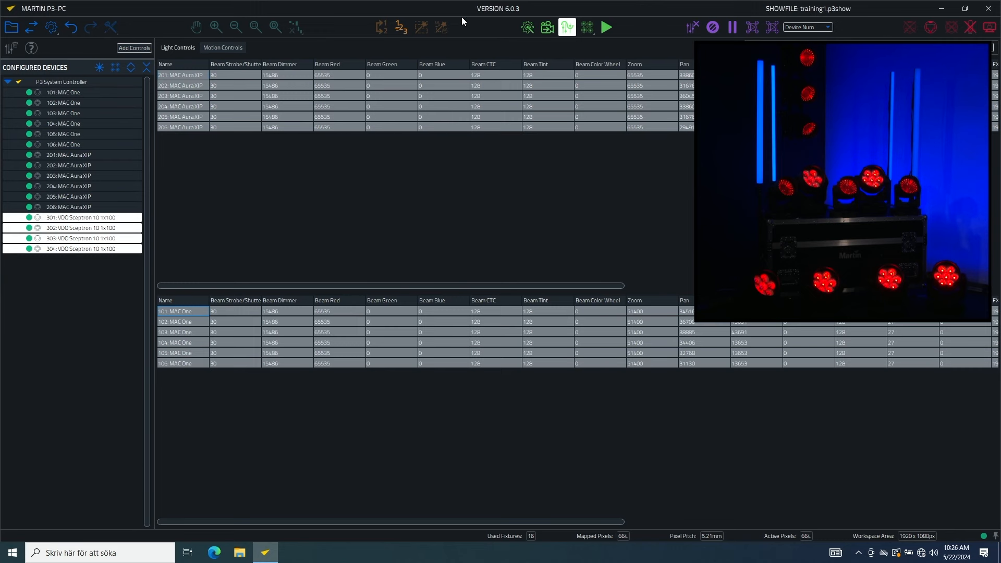
Return to the fixture mapping workspace, move all fixtures together off the video image into the empty area beside it, and clear the selection
click(525, 27)
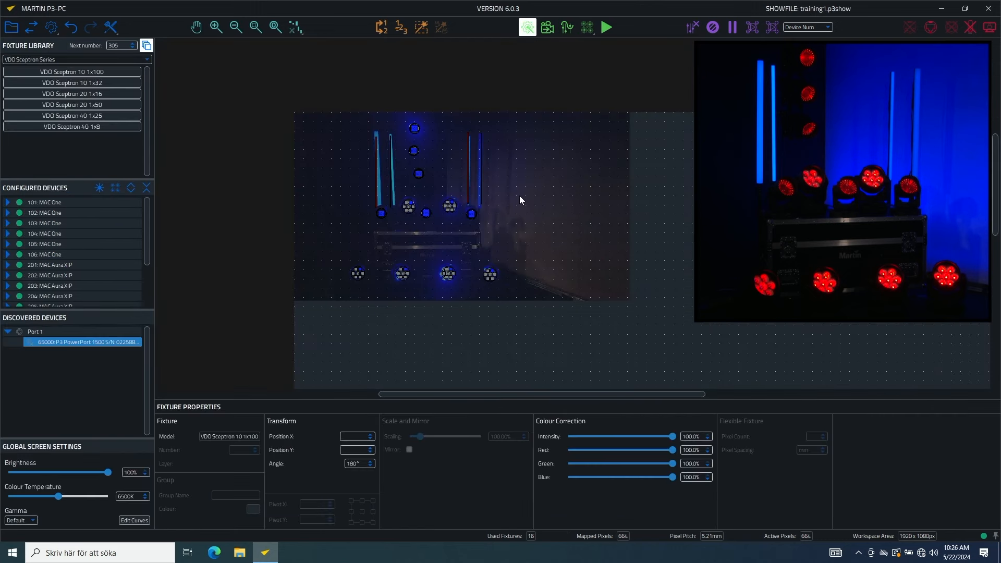
scroll(519, 200, down, 2)
drag(621, 296, 293, 64)
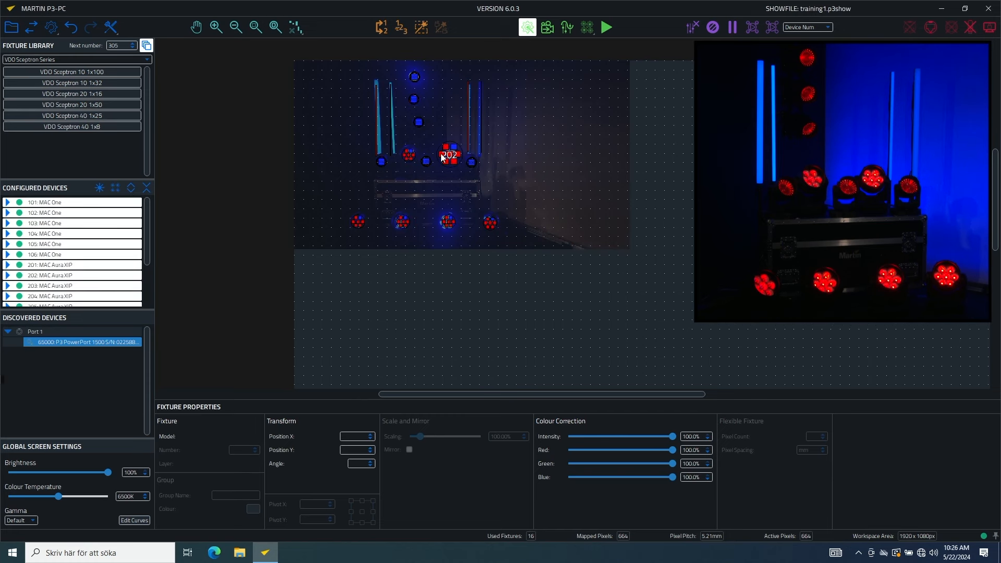
drag(456, 160, 772, 316)
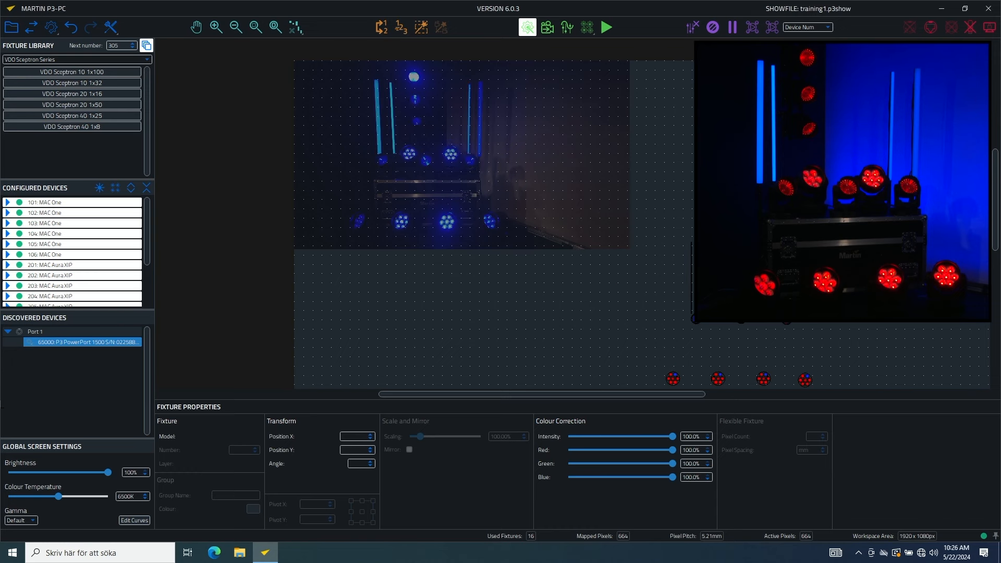
scroll(771, 317, down, 3)
scroll(772, 317, up, 2)
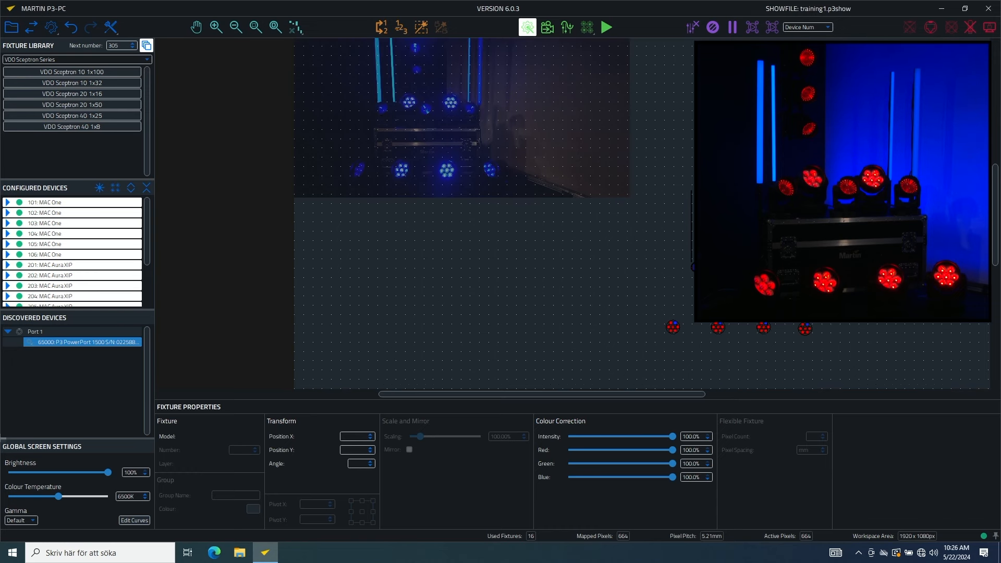
drag(771, 316, 755, 269)
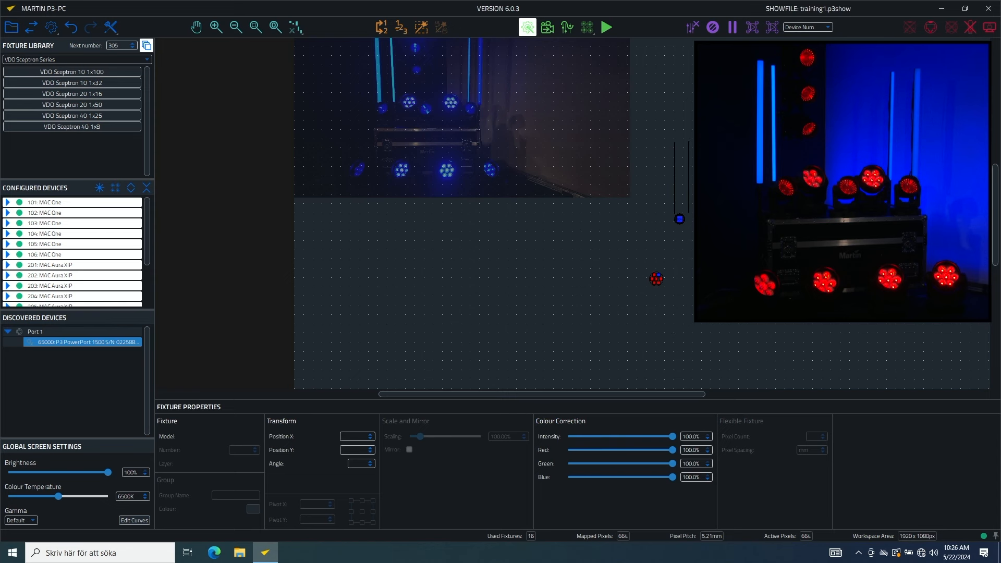
click(756, 302)
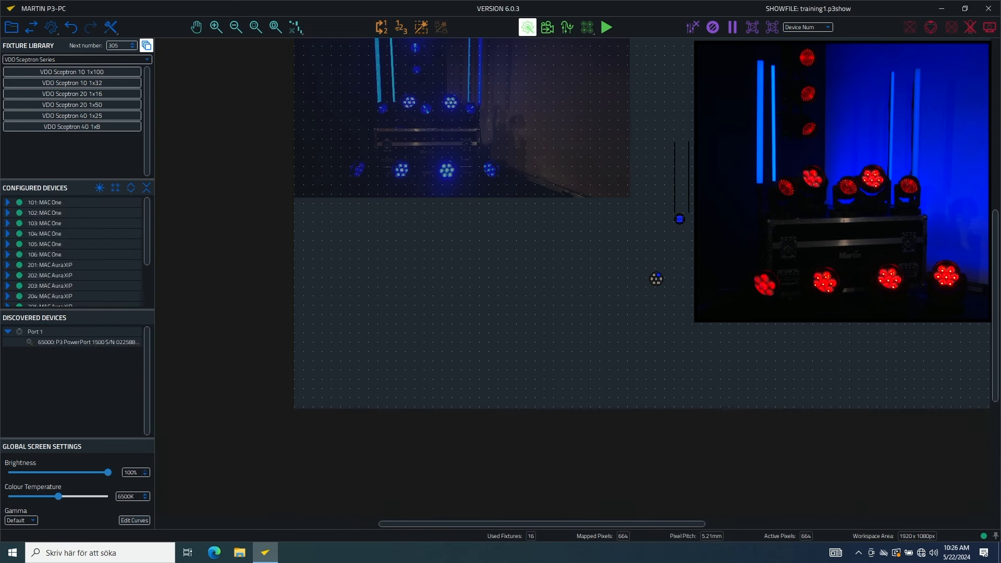
Select MAC One fixtures 101 to 103 and align them horizontally with Align & Spread
drag(699, 124, 726, 193)
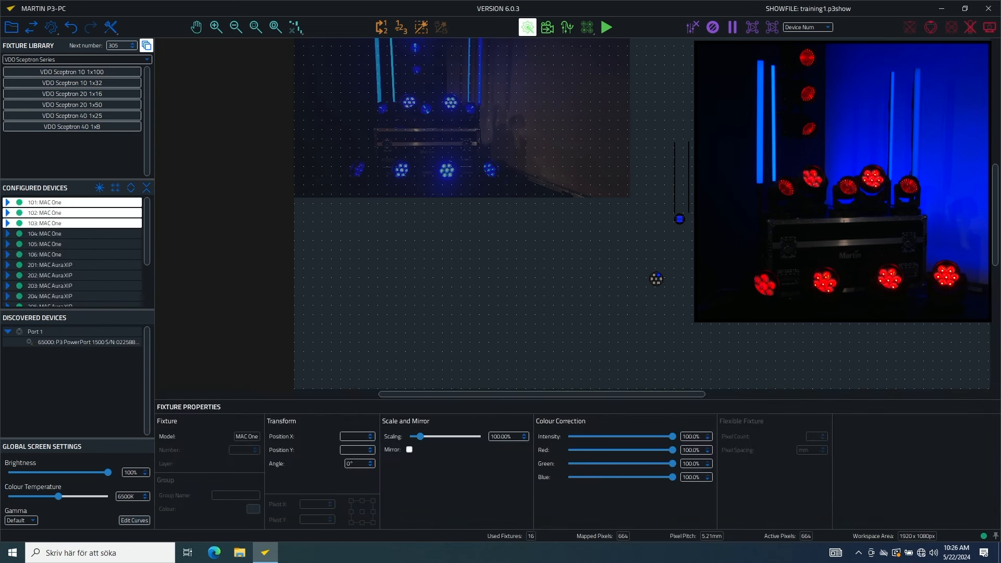
key(ctrl+shift+a)
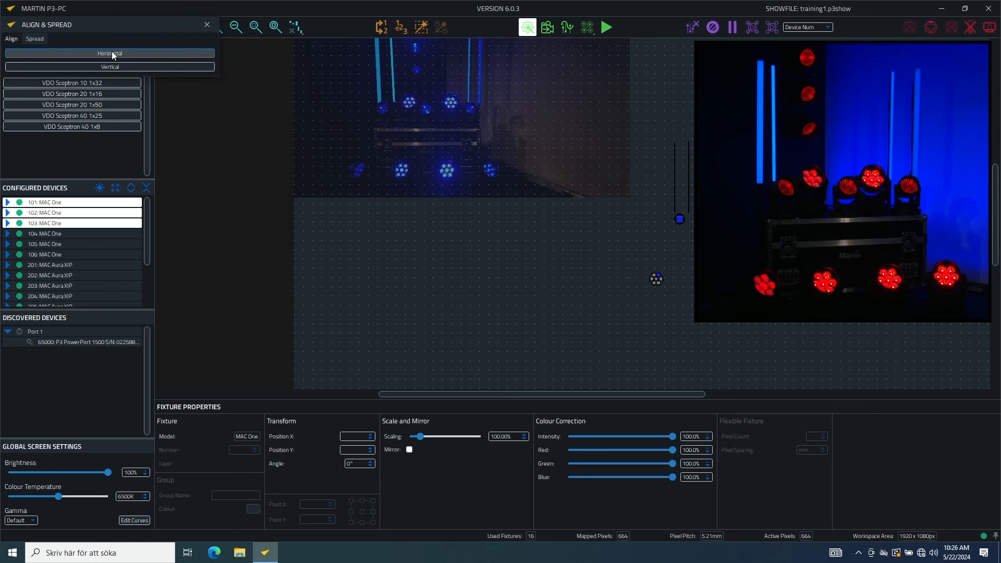
click(112, 54)
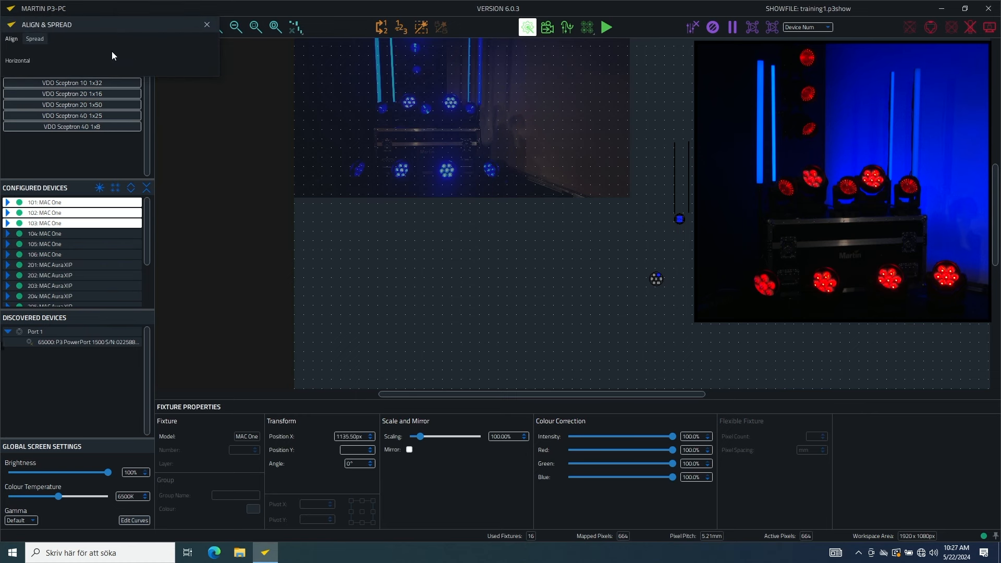
click(207, 25)
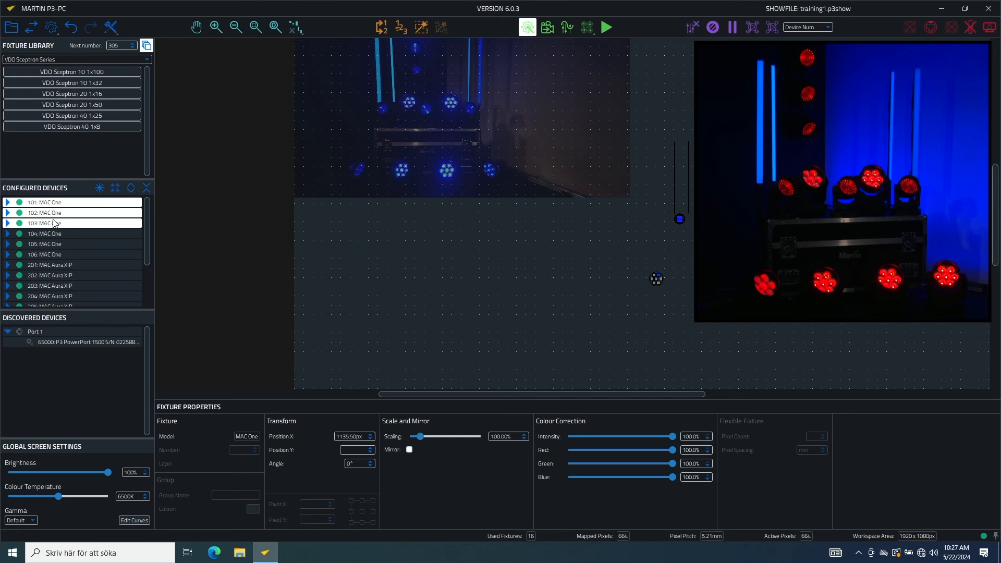
Select MAC One fixtures 101 to 106, toggle to their device selection and inspect the ColorMode options in the device settings
click(56, 203)
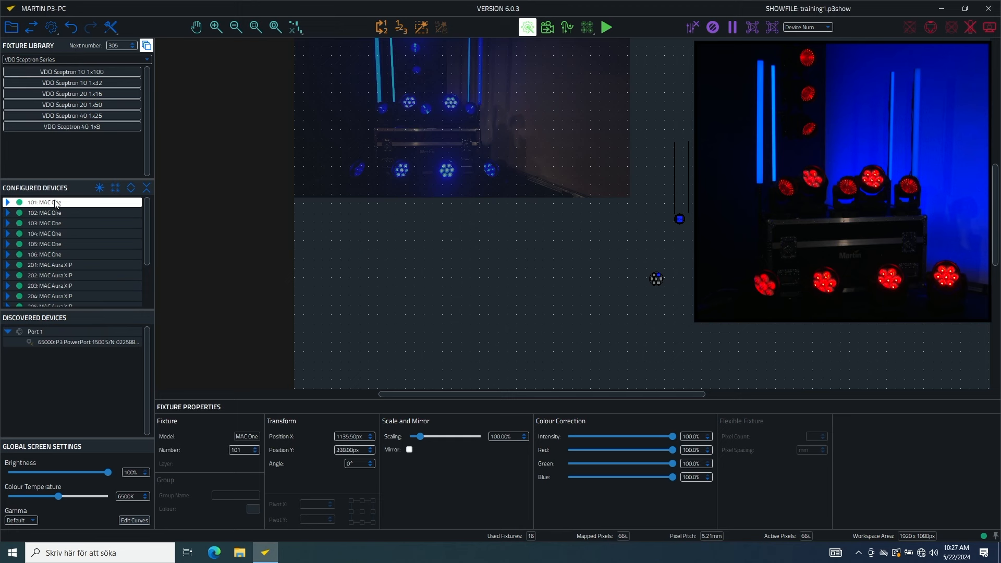
shift+click(55, 255)
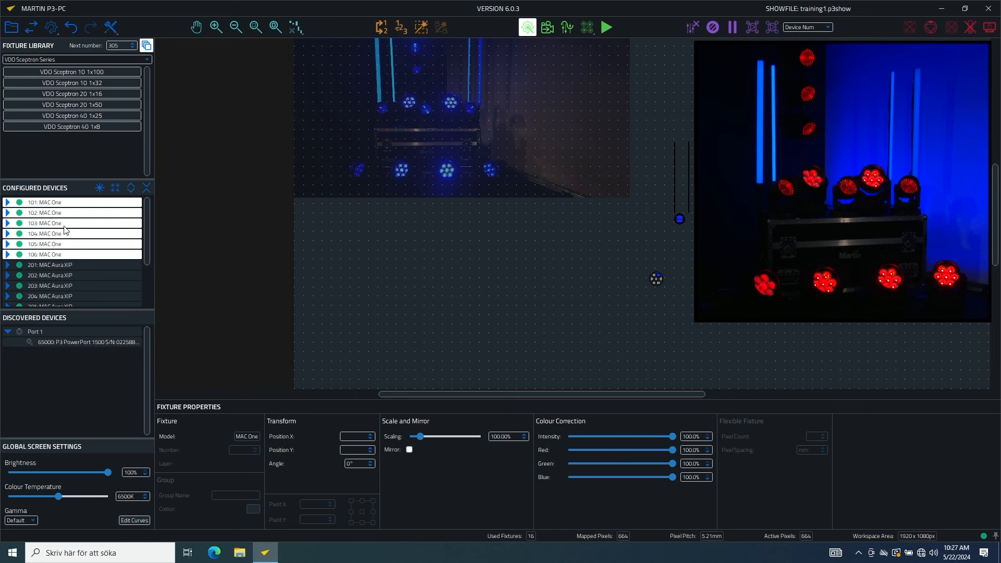
right_click(74, 207)
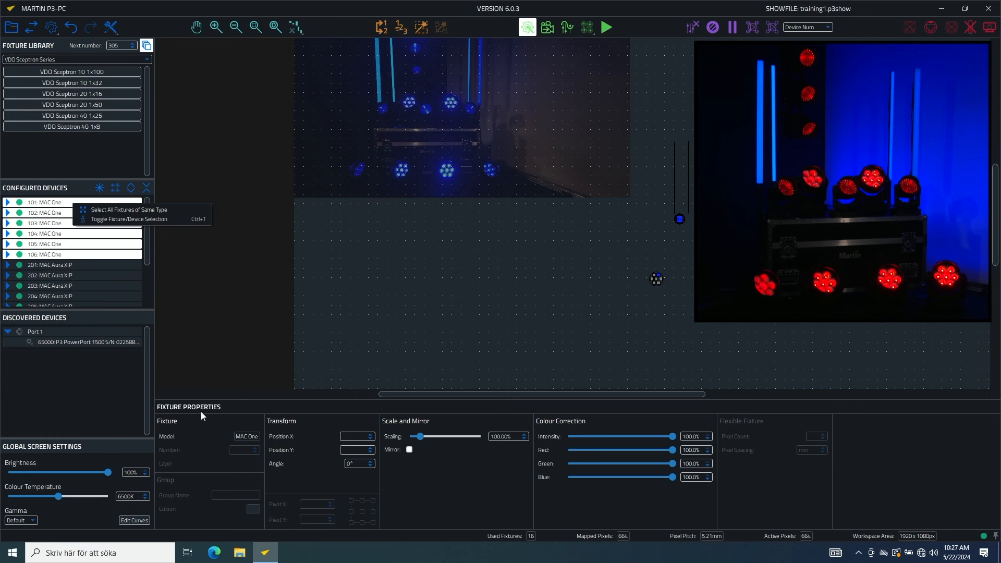
click(144, 220)
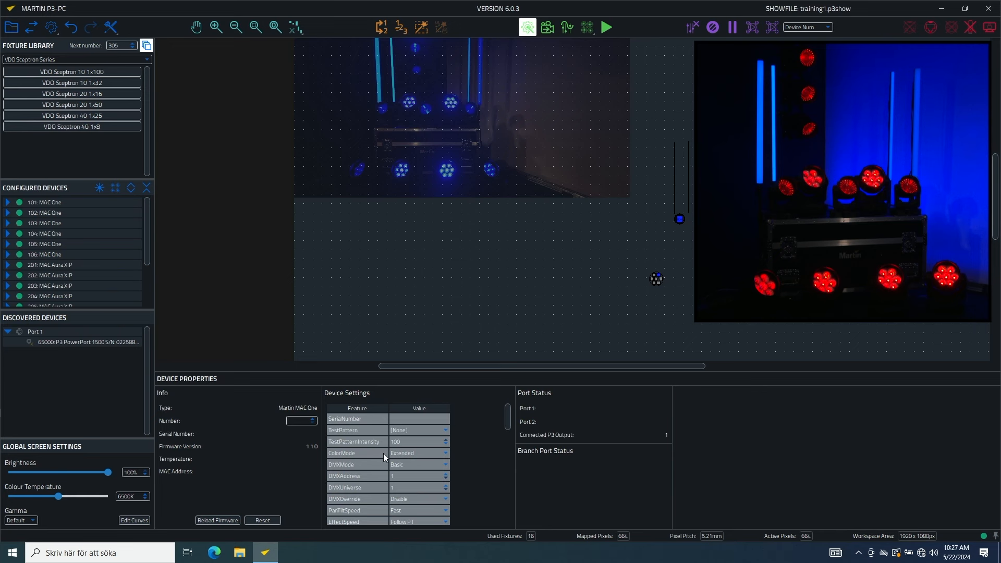
click(436, 453)
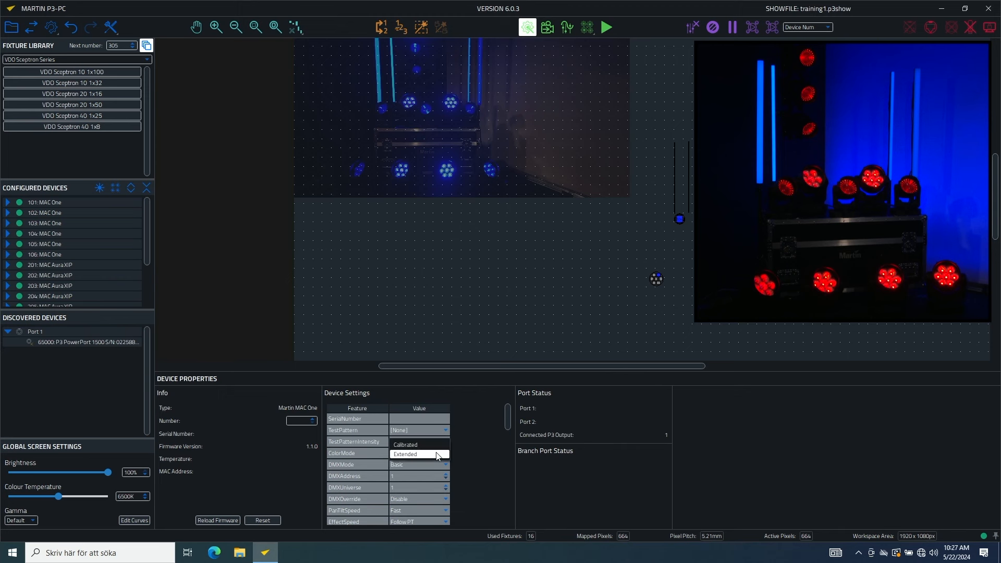
click(477, 452)
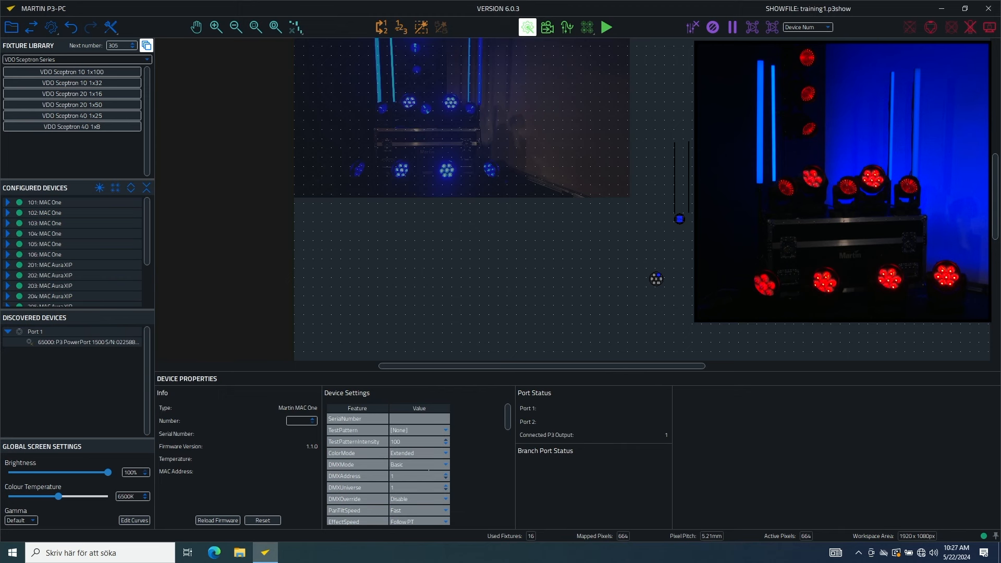
Review the remaining MAC One device settings, from the DMX and effect options to the display options, and clear the selection
scroll(469, 487, down, 1)
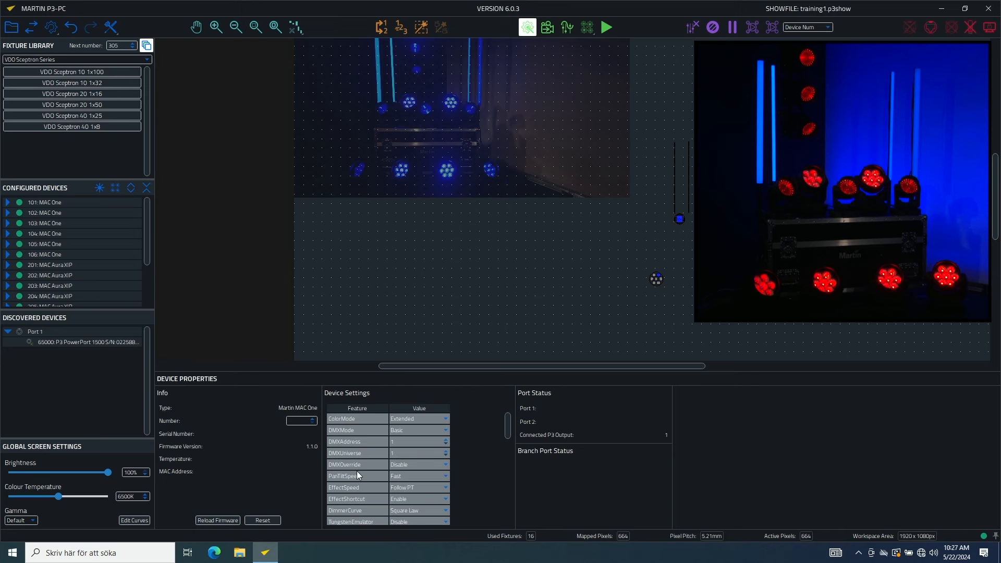
scroll(355, 479, down, 1)
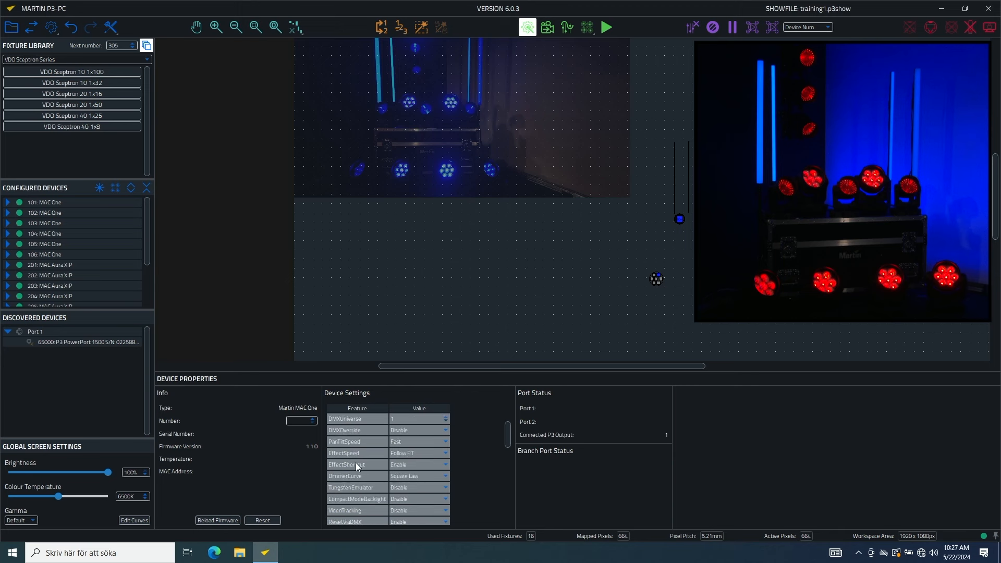
scroll(458, 501, down, 1)
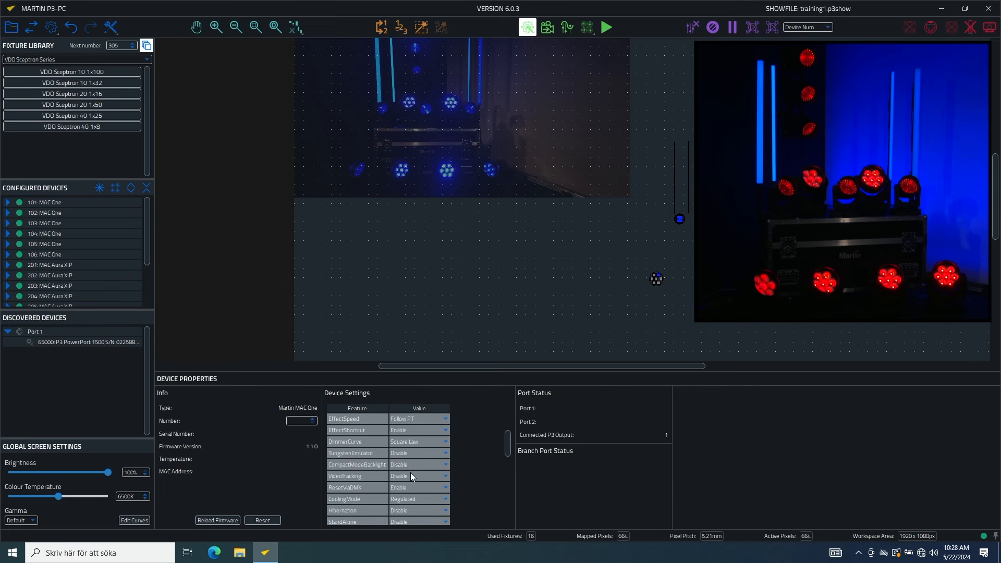
scroll(434, 471, down, 1)
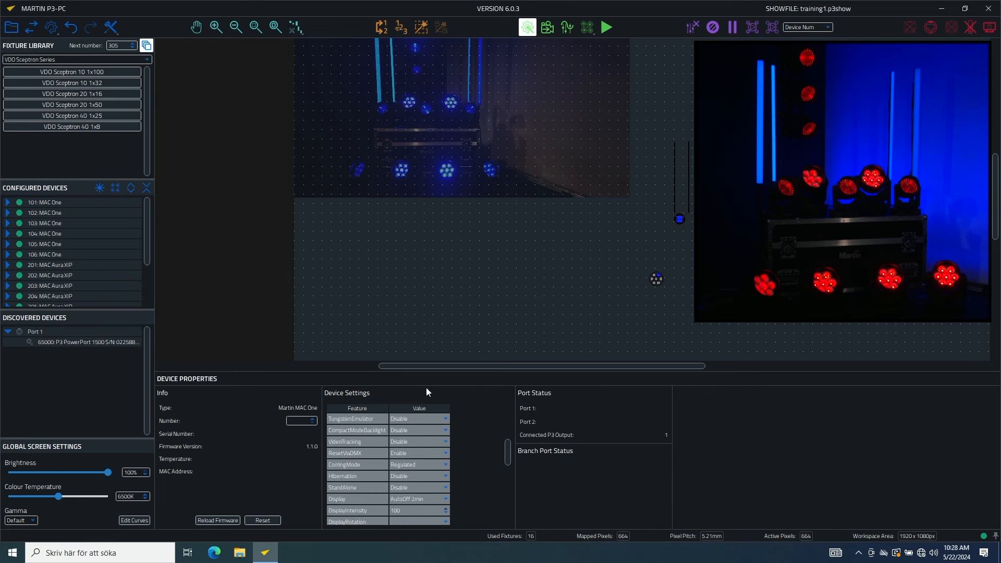
click(496, 243)
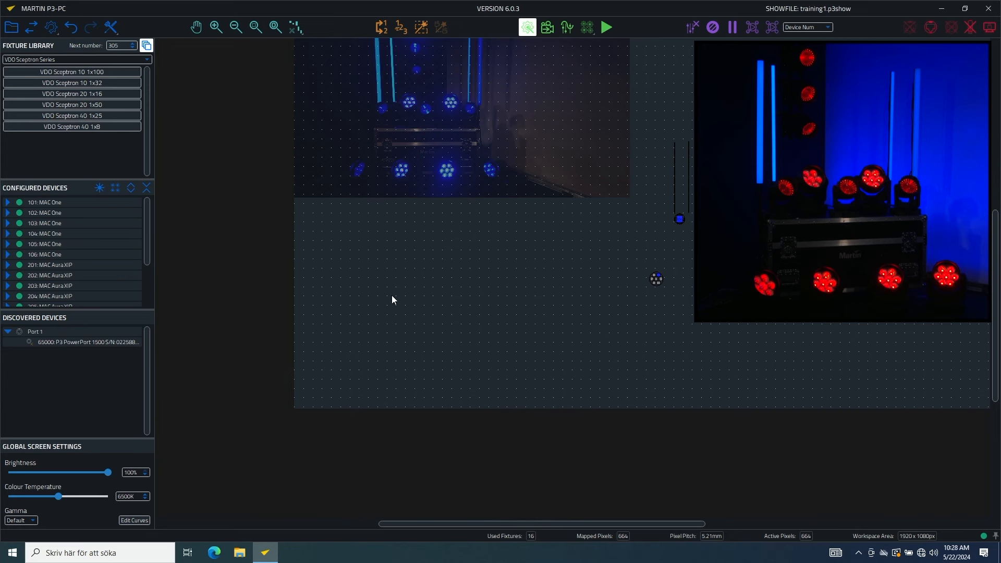
Open the Device & Firmware Library and set the MAC One firmware version to 1.0.0
click(50, 29)
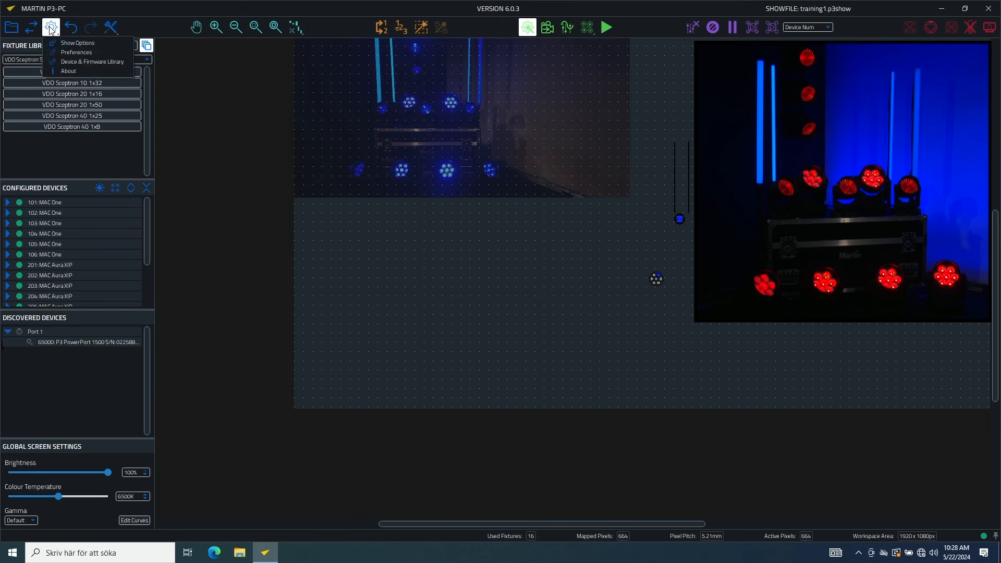
click(56, 62)
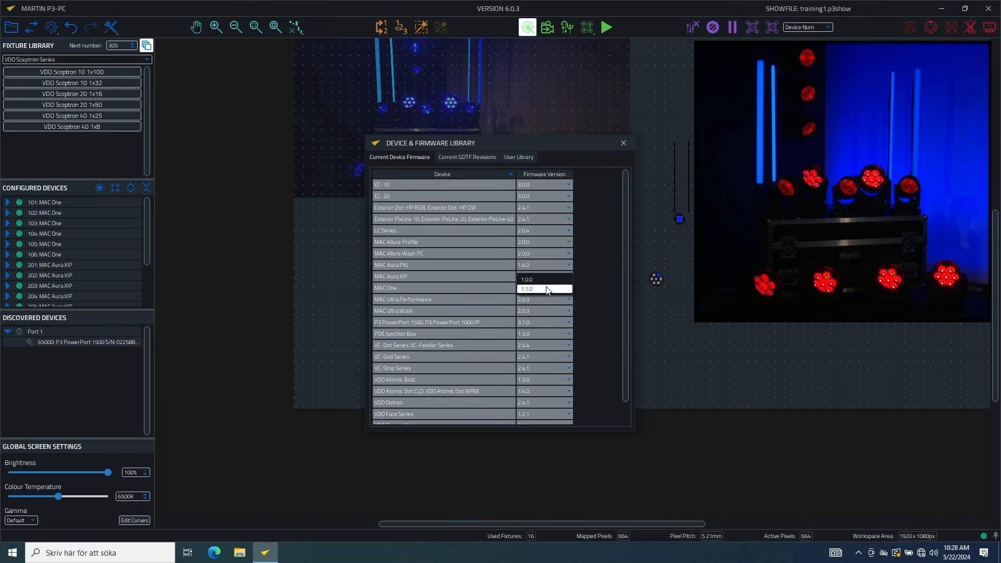
click(548, 280)
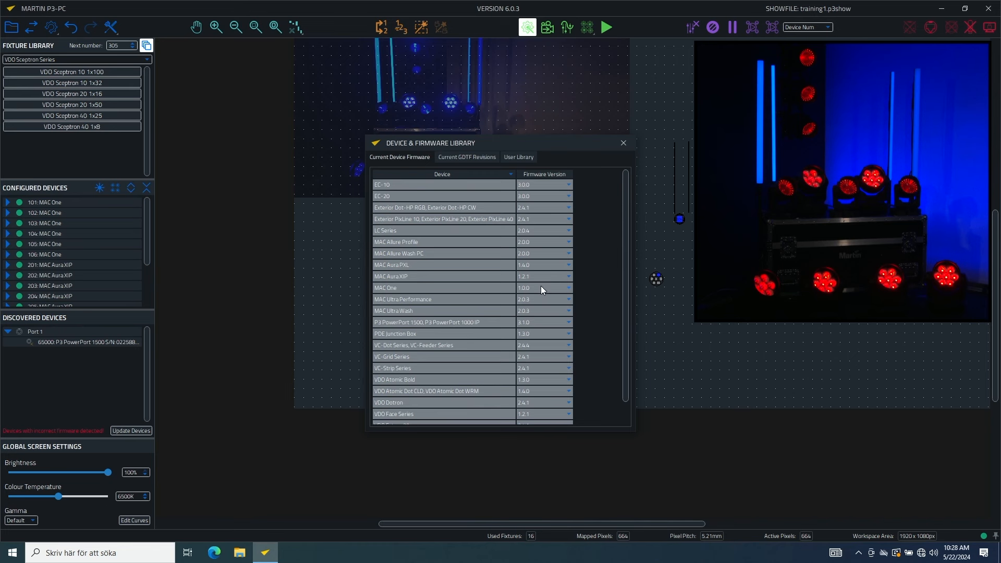
Browse the Winclean (C:) drive in the User Library's file browser and return to the current device firmware list
click(528, 158)
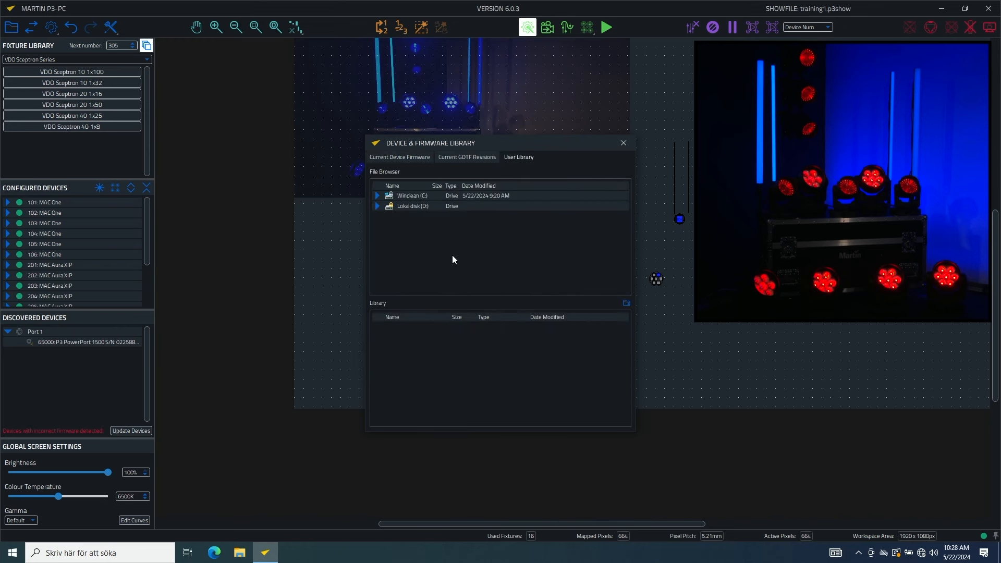
click(378, 196)
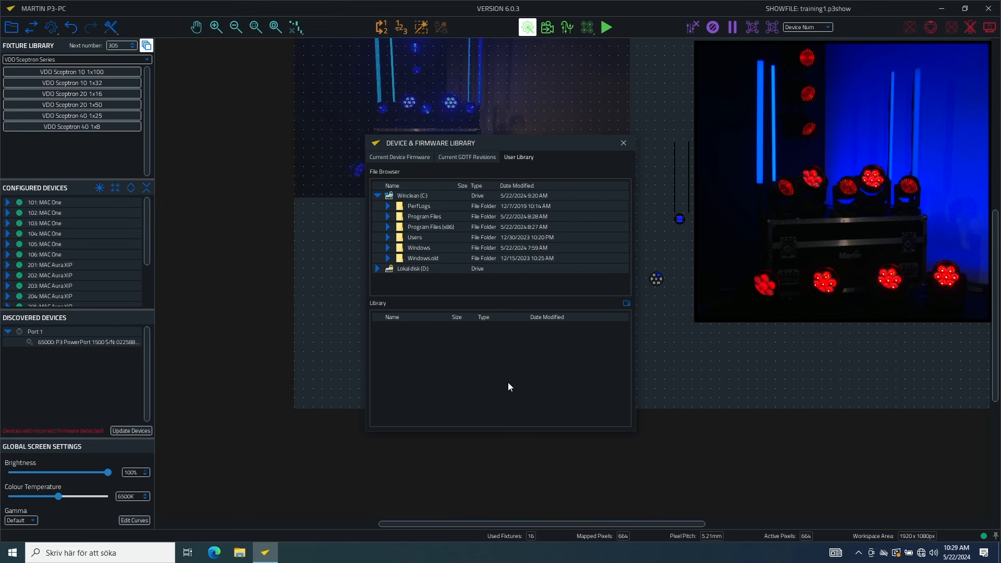
click(405, 158)
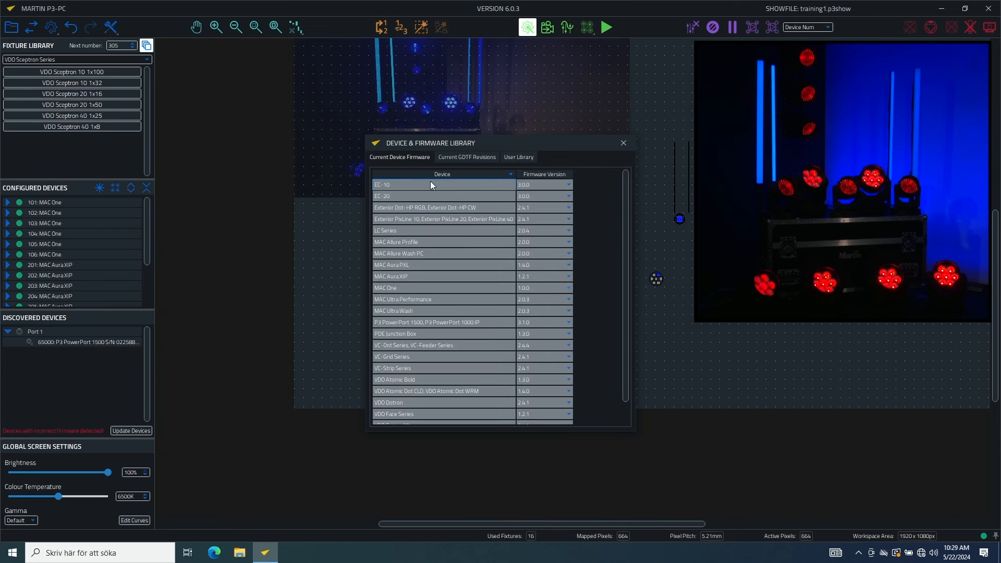
Set the MAC One firmware version to 1.1.0 and close the Device & Firmware Library
click(530, 287)
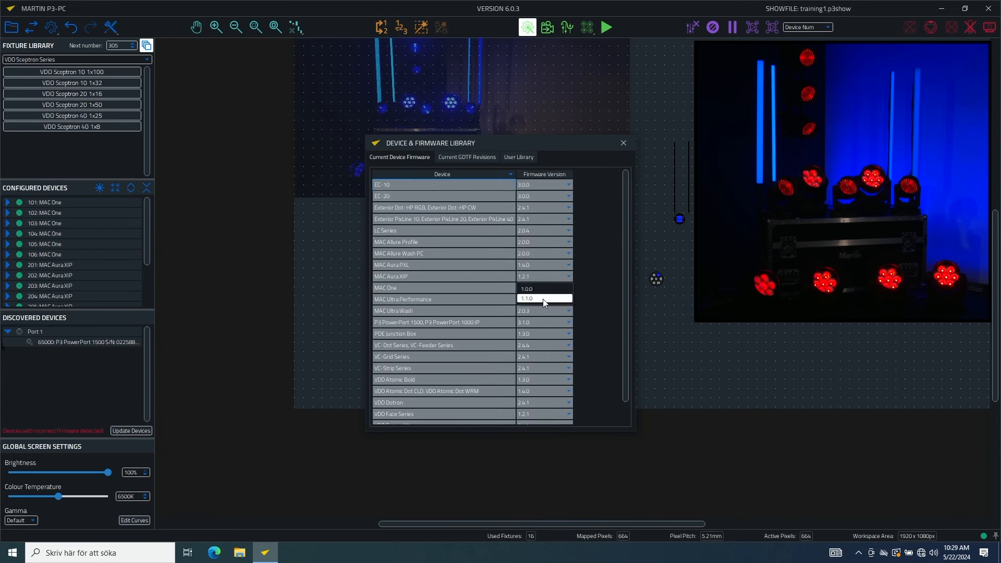
click(543, 299)
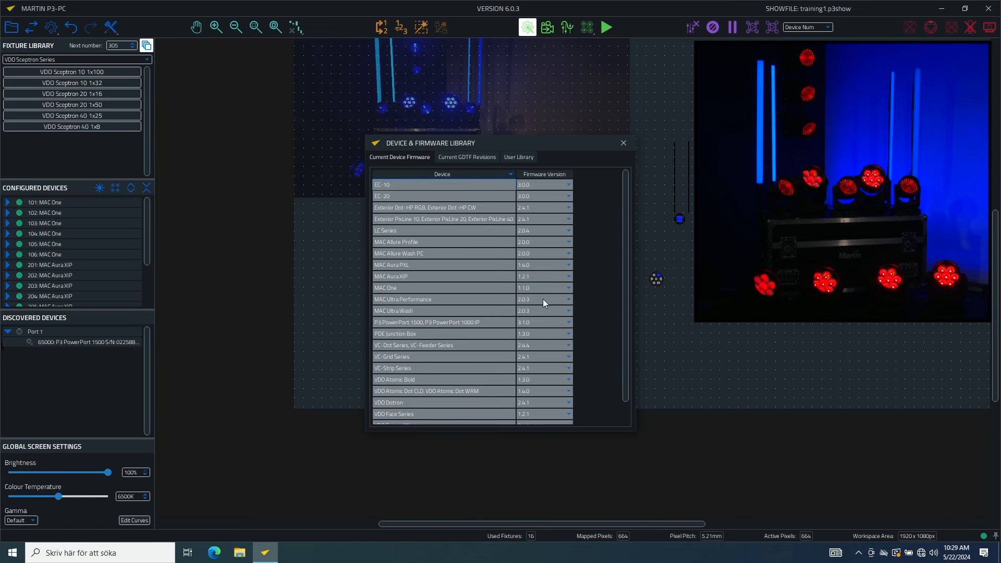
click(623, 143)
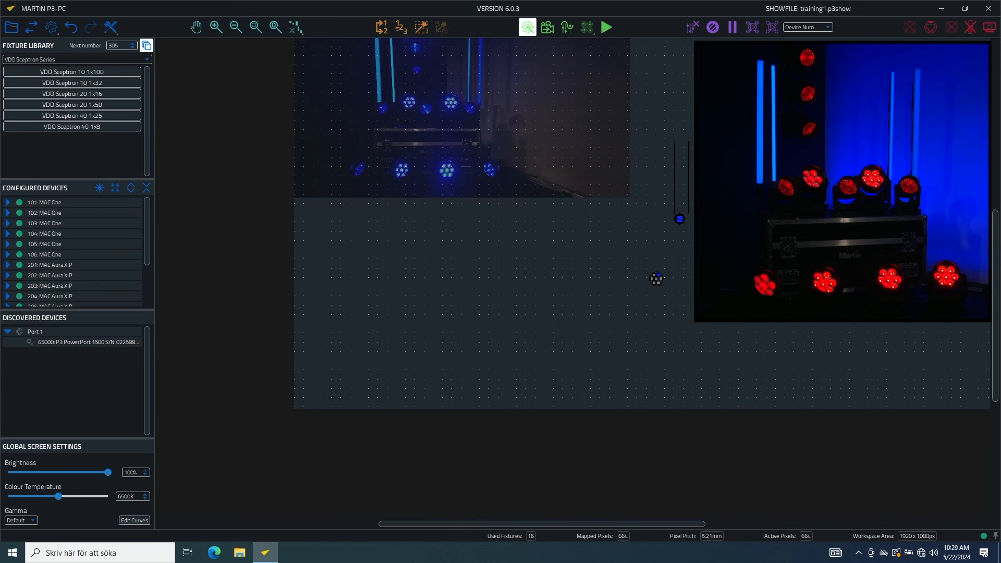
Switch to the video input workspace and set the video source to NDI with the Arena - Composition stream
drag(693, 523, 746, 524)
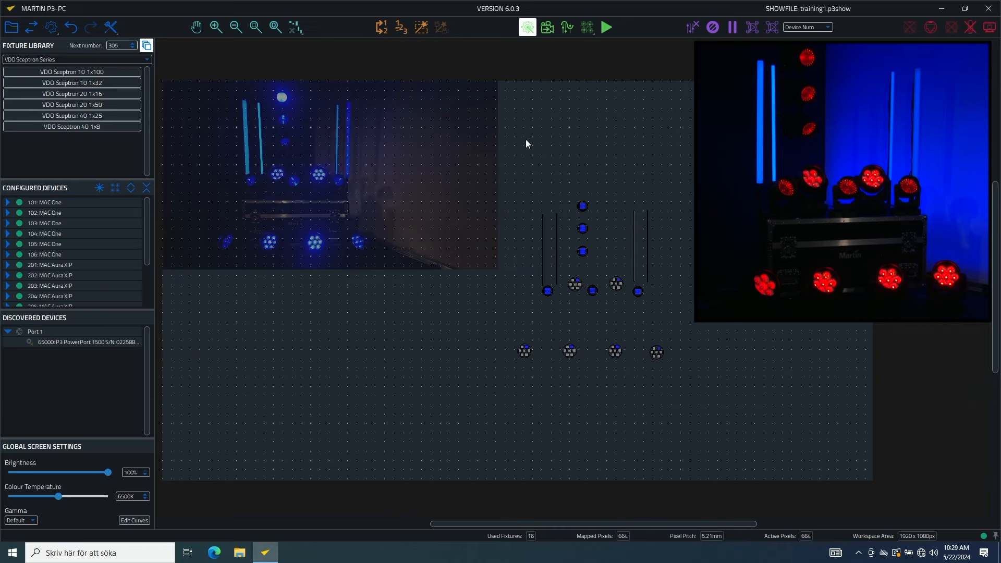
click(547, 32)
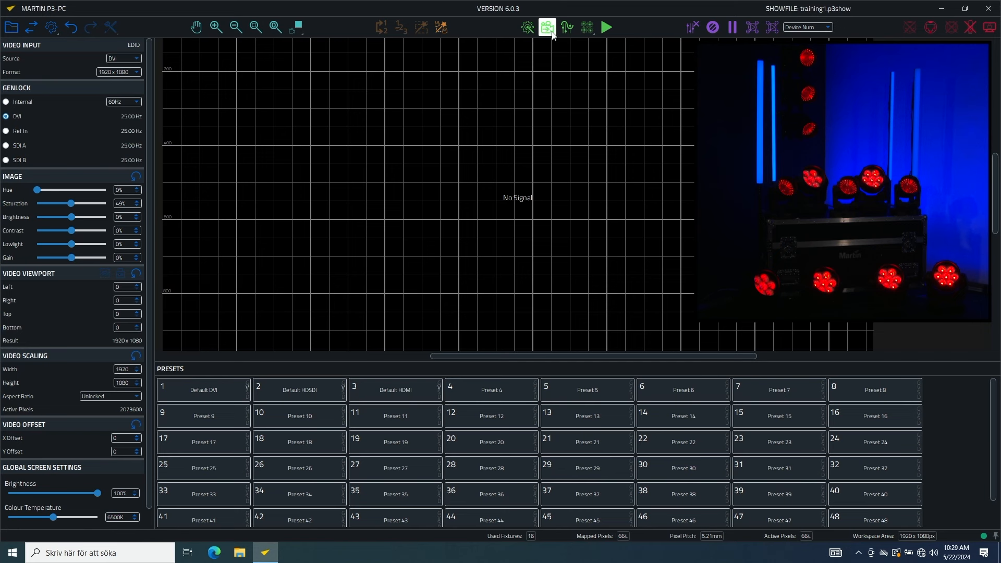
click(124, 58)
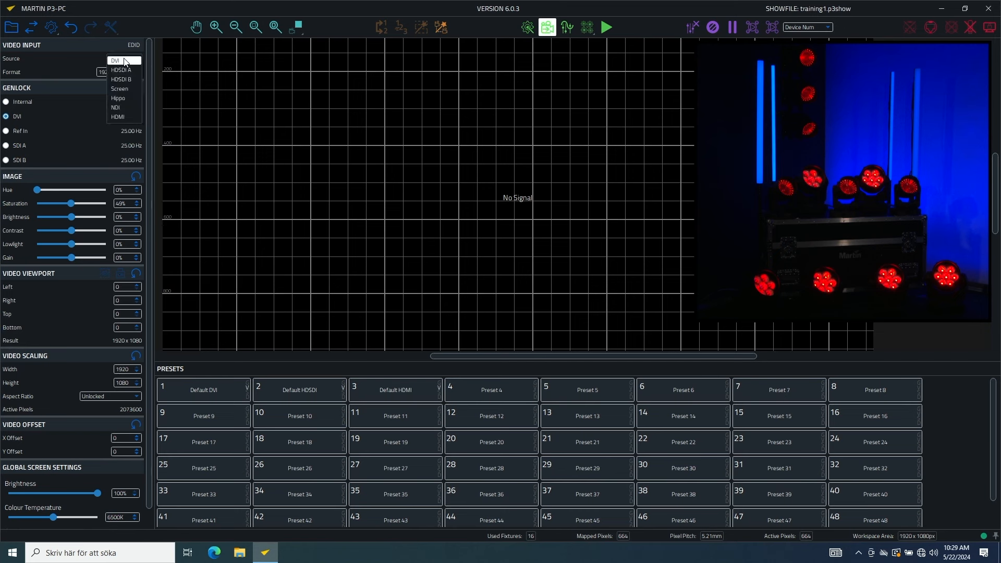
click(115, 107)
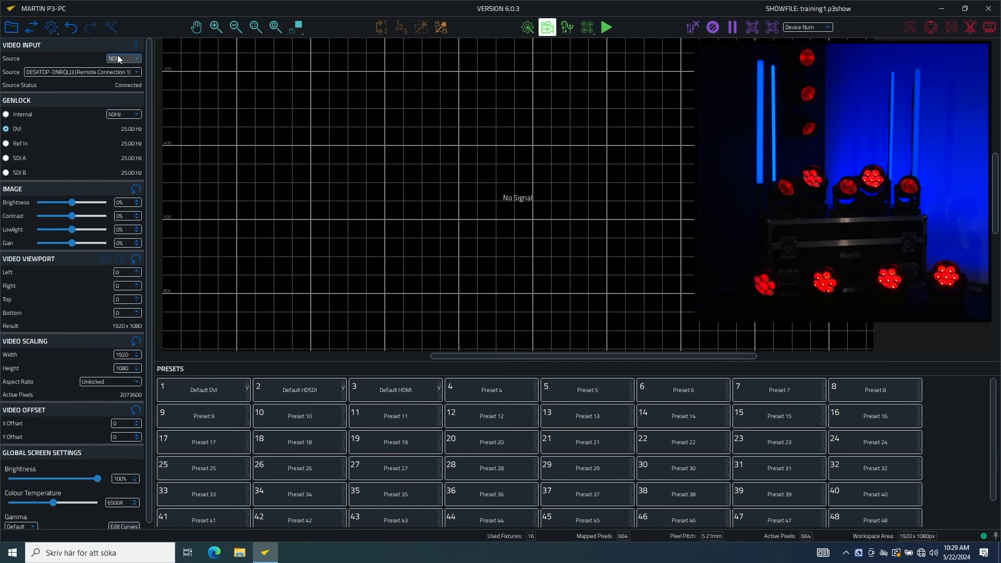
click(71, 72)
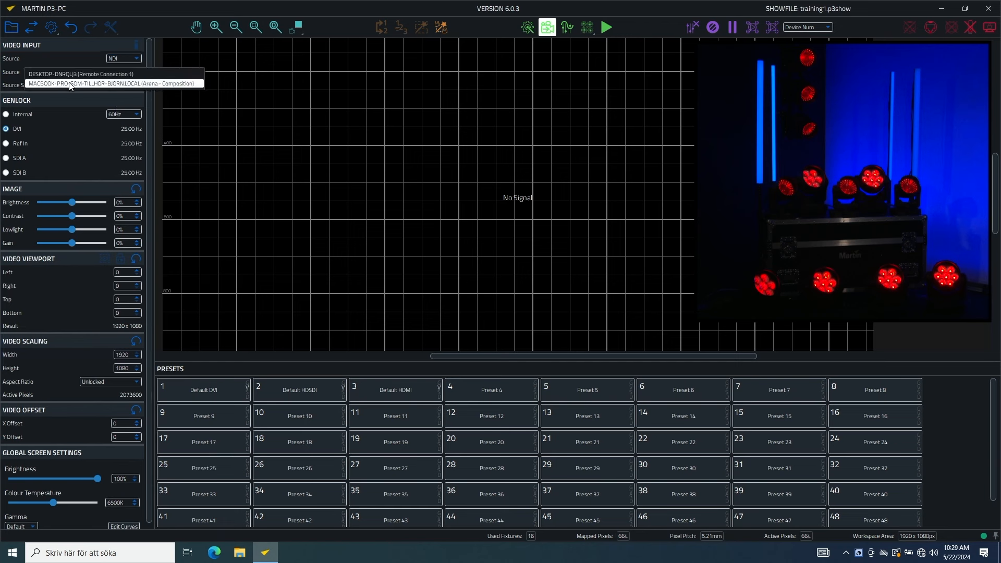
click(71, 84)
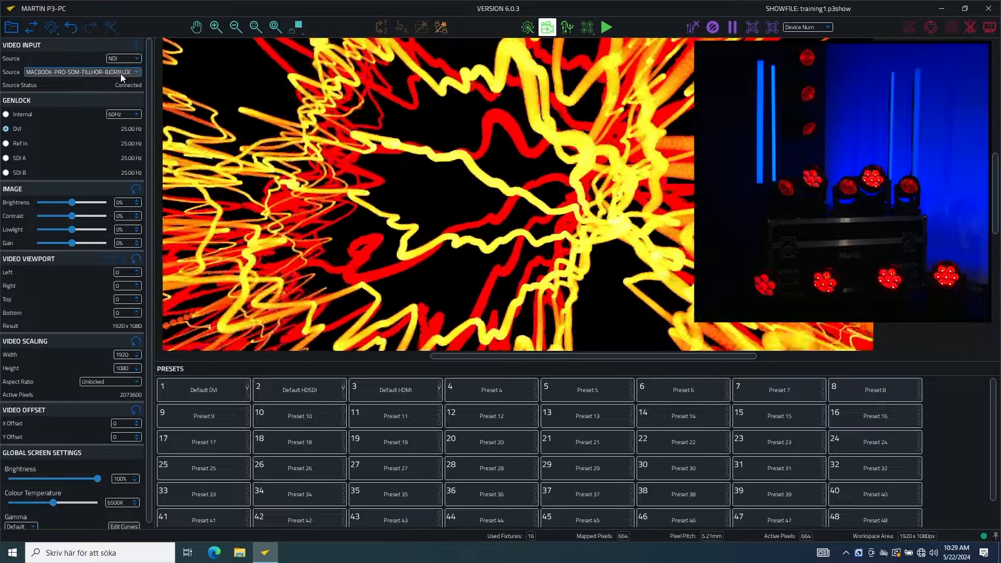
click(121, 73)
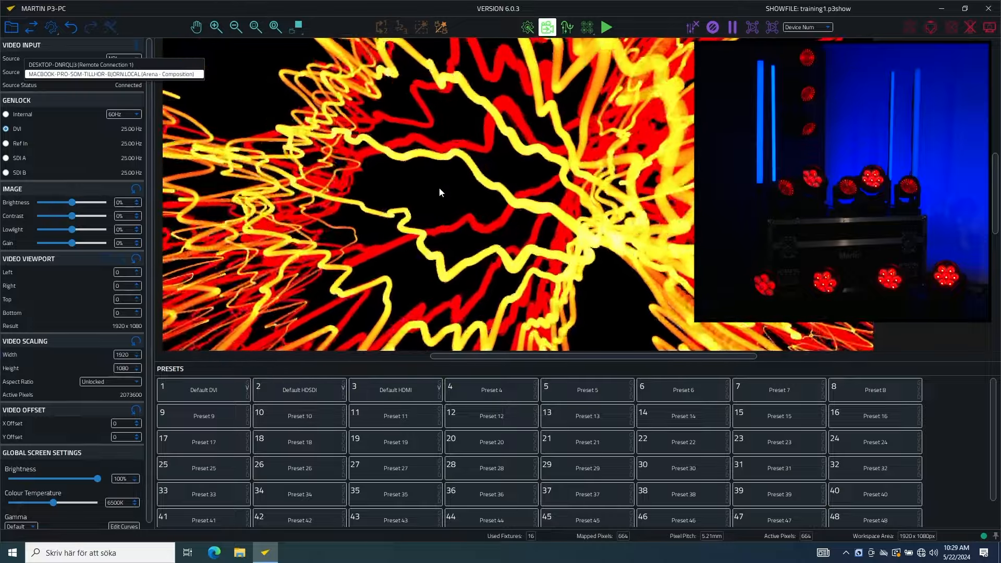
click(438, 189)
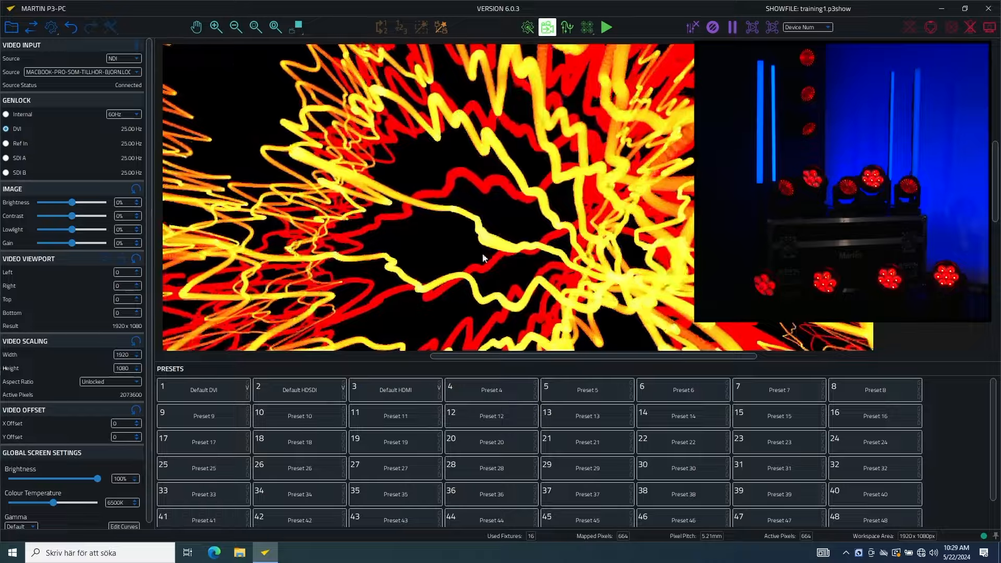
Show the whole video frame with fixtures overlayed in OFFLINE view mode and inspect the pixels of the mapped fixtures up close
drag(506, 357, 490, 359)
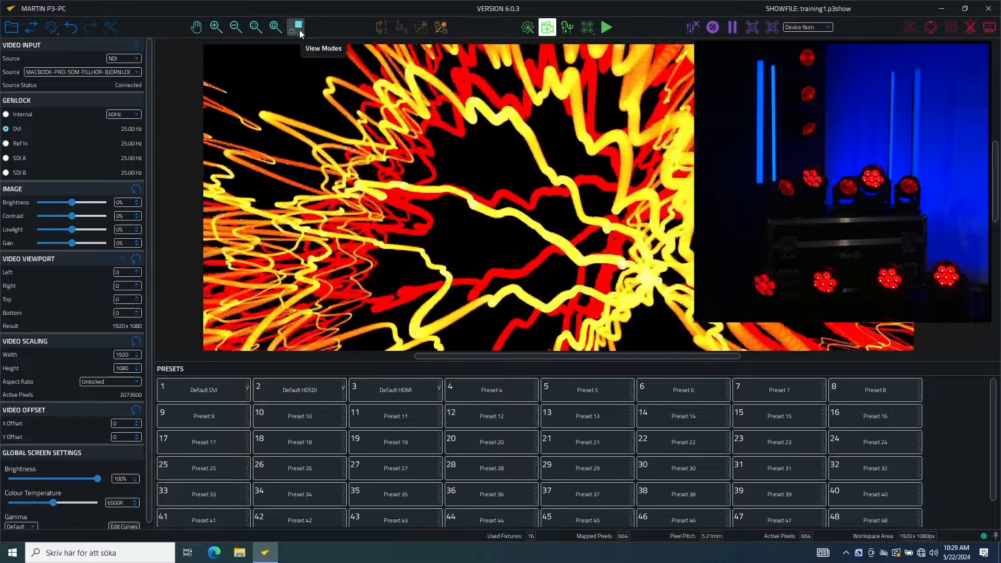
click(298, 27)
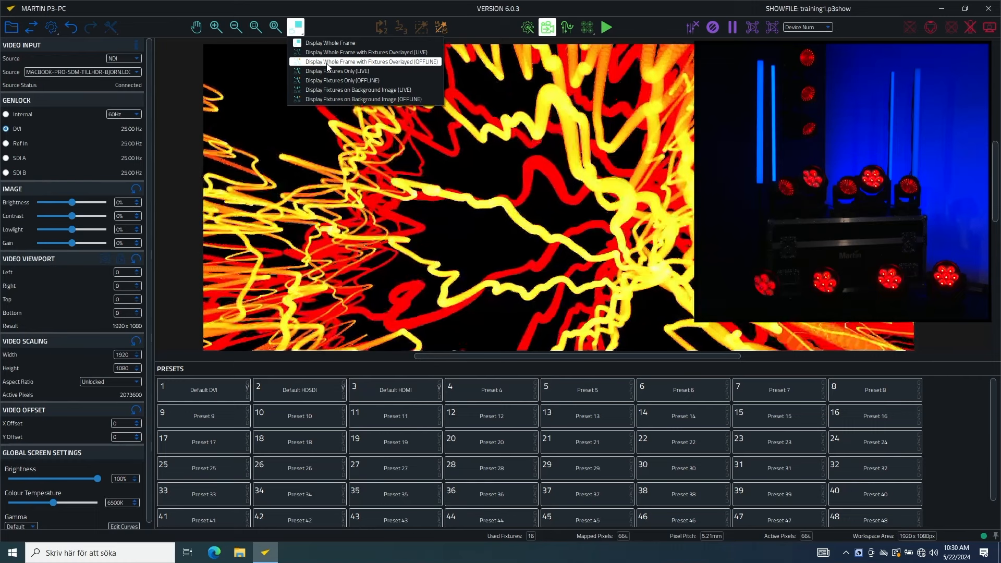
click(327, 61)
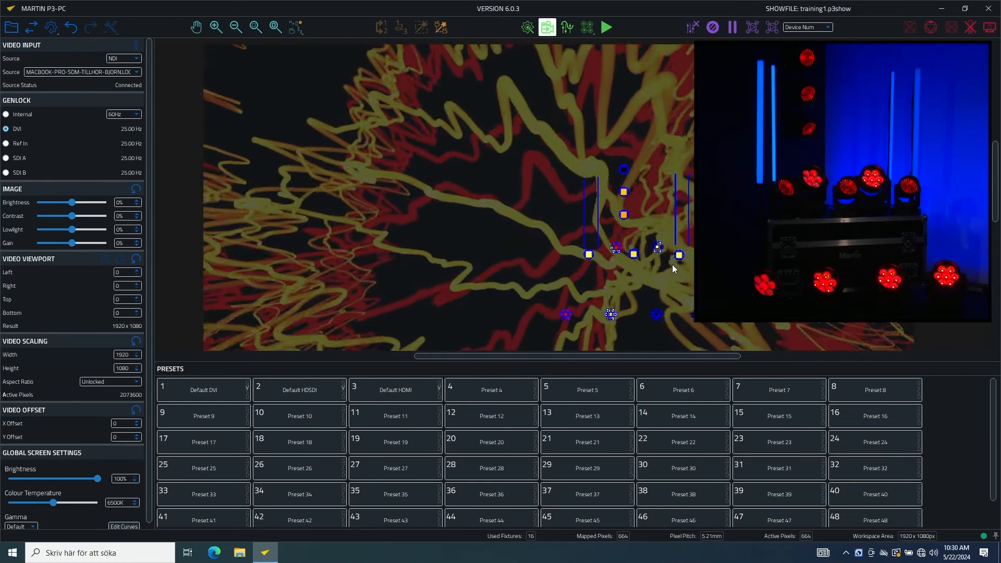
scroll(638, 208, up, 8)
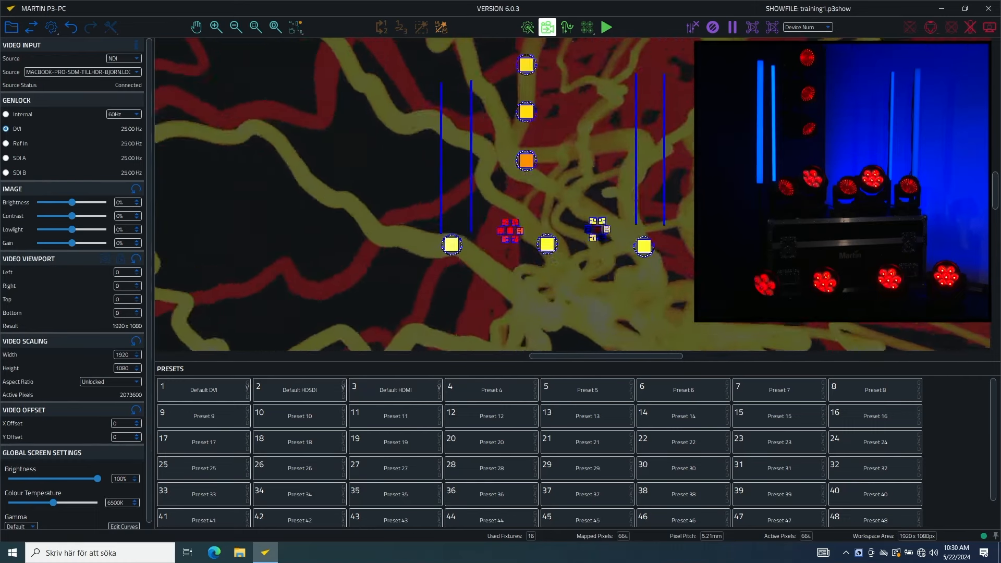
scroll(639, 209, up, 3)
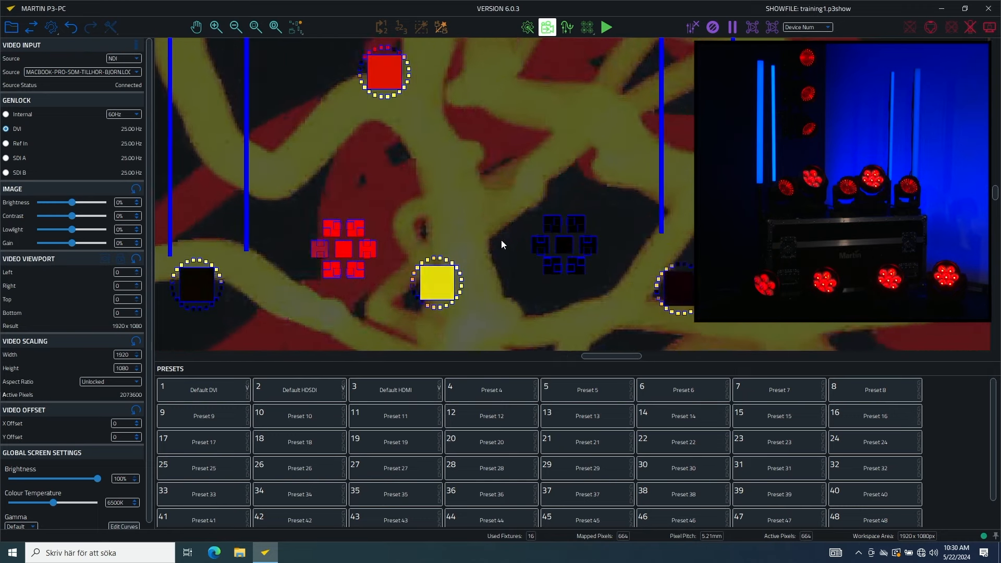
Change the view mode to Display Fixtures Only (OFFLINE) and look at the fixtures without the surrounding video
click(295, 29)
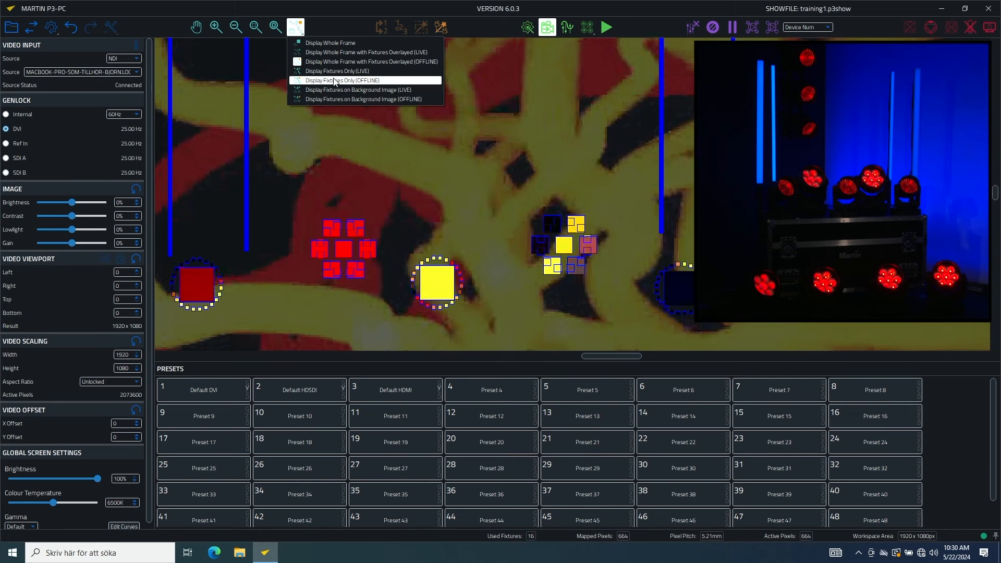
click(348, 81)
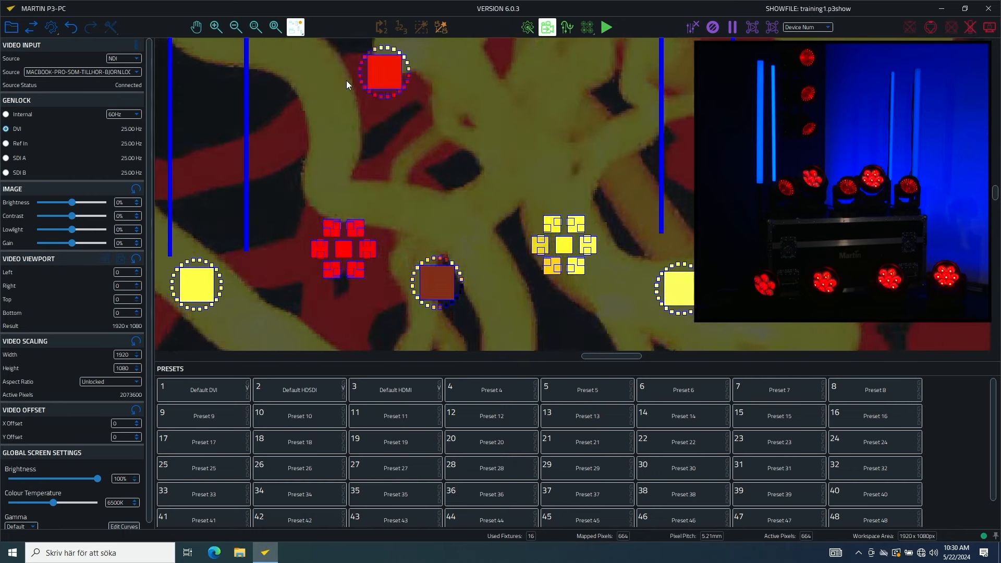
scroll(430, 191, down, 3)
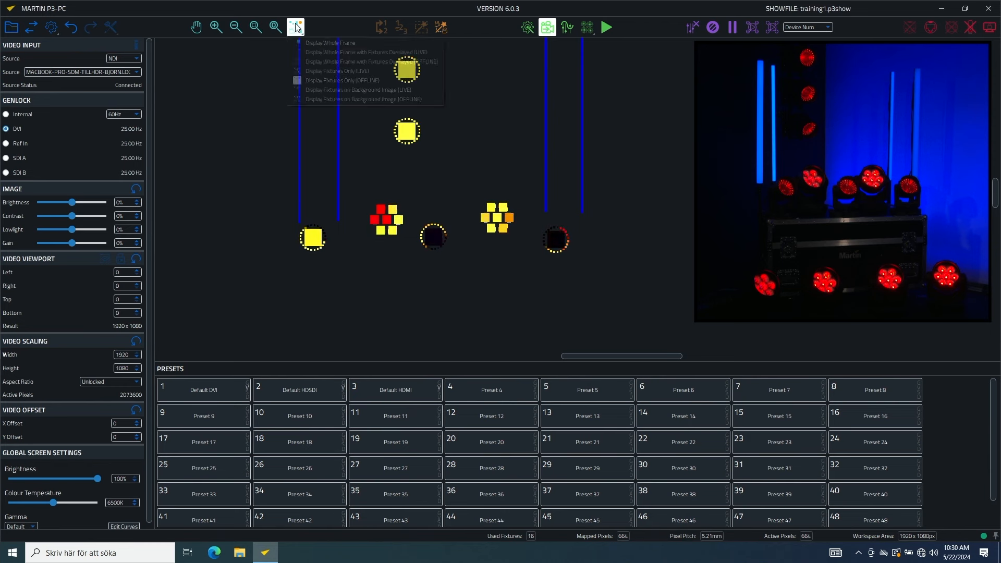
Change the view mode to Display Fixtures on Background Image (OFFLINE) and view the fixtures beside the stage photo
click(331, 99)
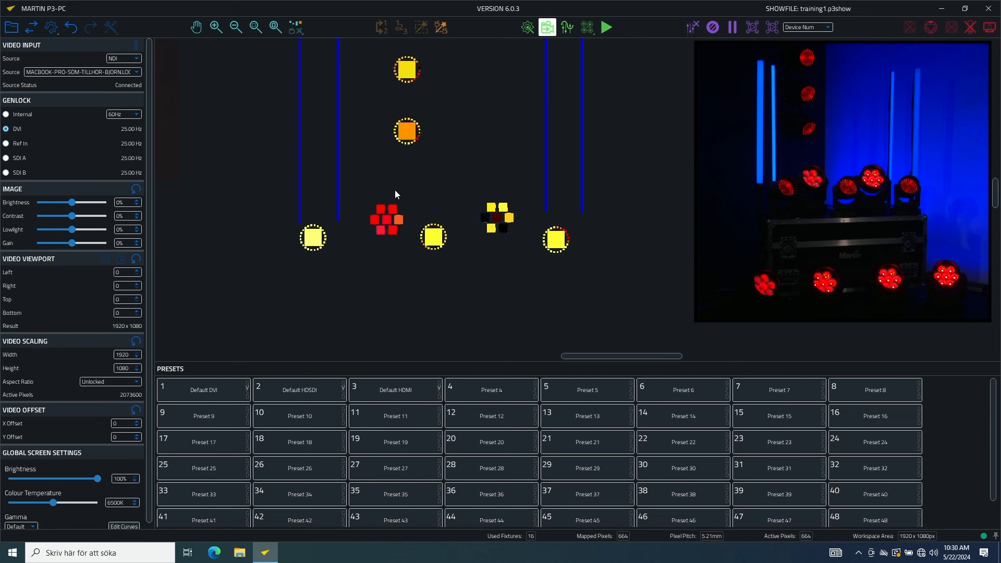
click(293, 28)
click(331, 14)
scroll(334, 111, down, 2)
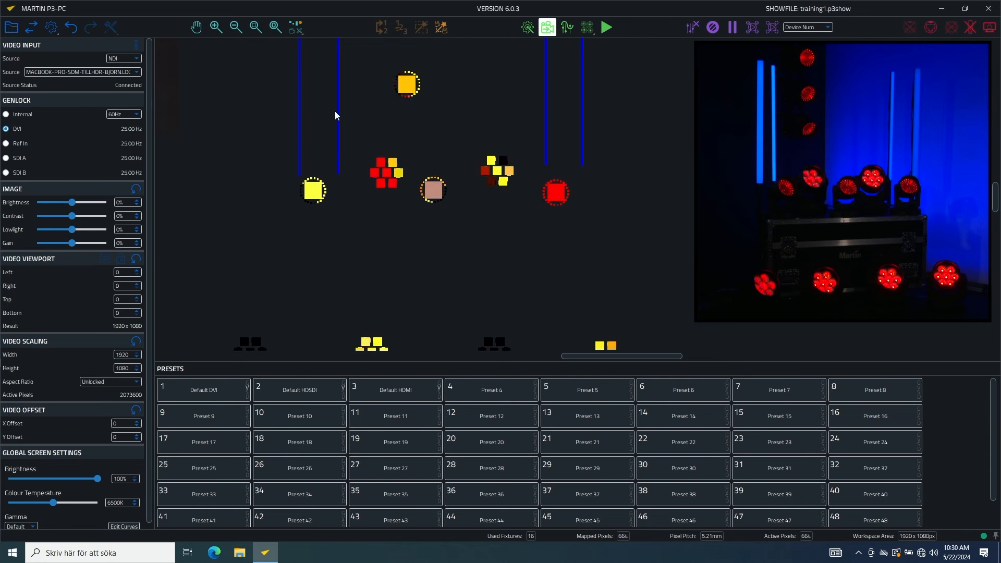
scroll(357, 123, down, 5)
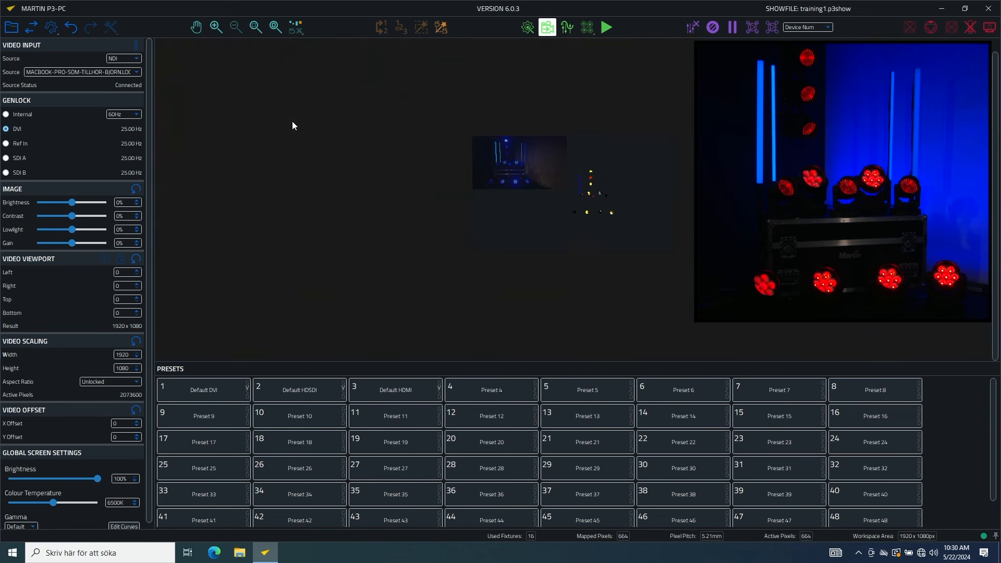
scroll(377, 108, up, 3)
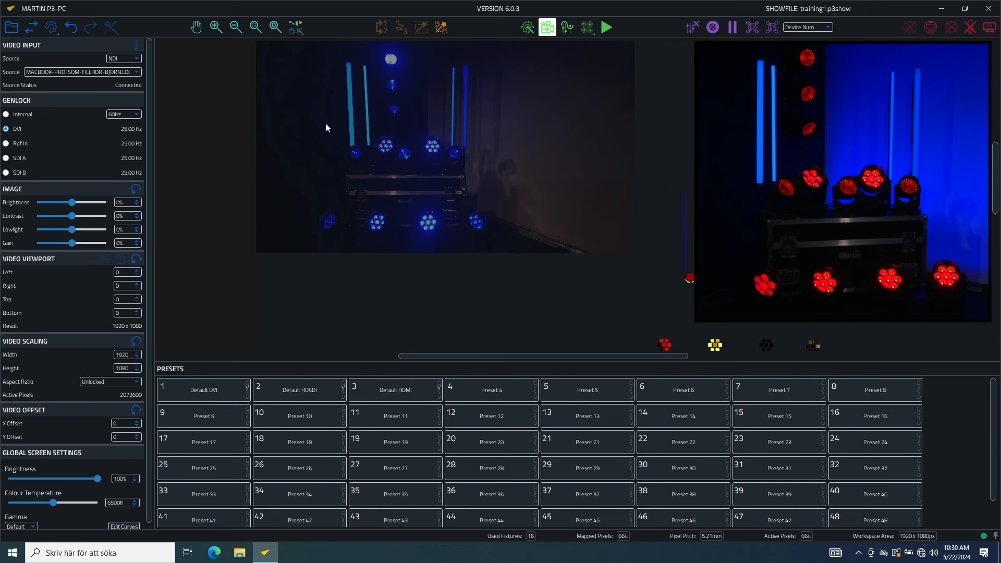
scroll(323, 49, up, 4)
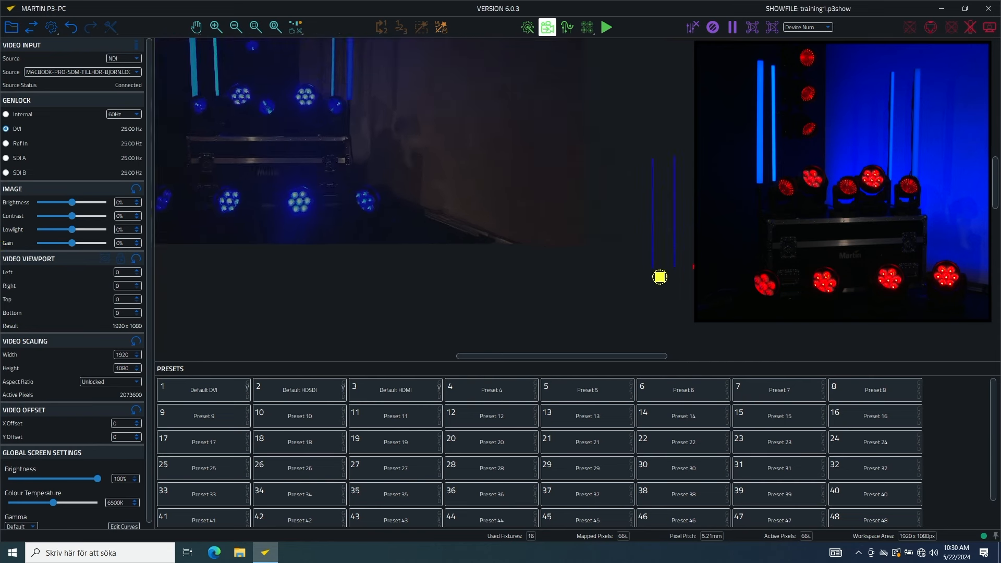
Change the view mode to Display Whole Frame with Fixtures Overlayed (OFFLINE) and look at the whole video frame
click(297, 24)
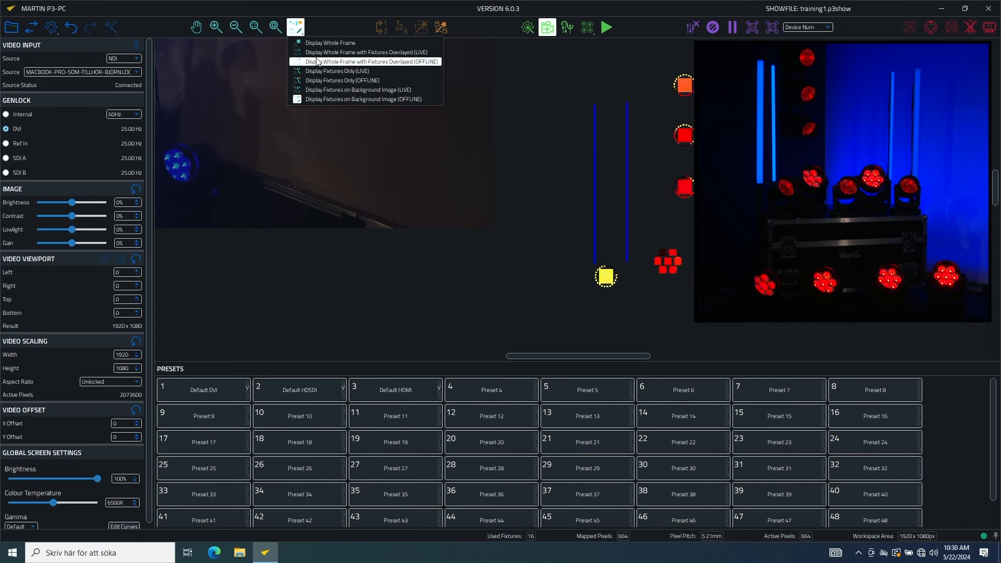
click(330, 61)
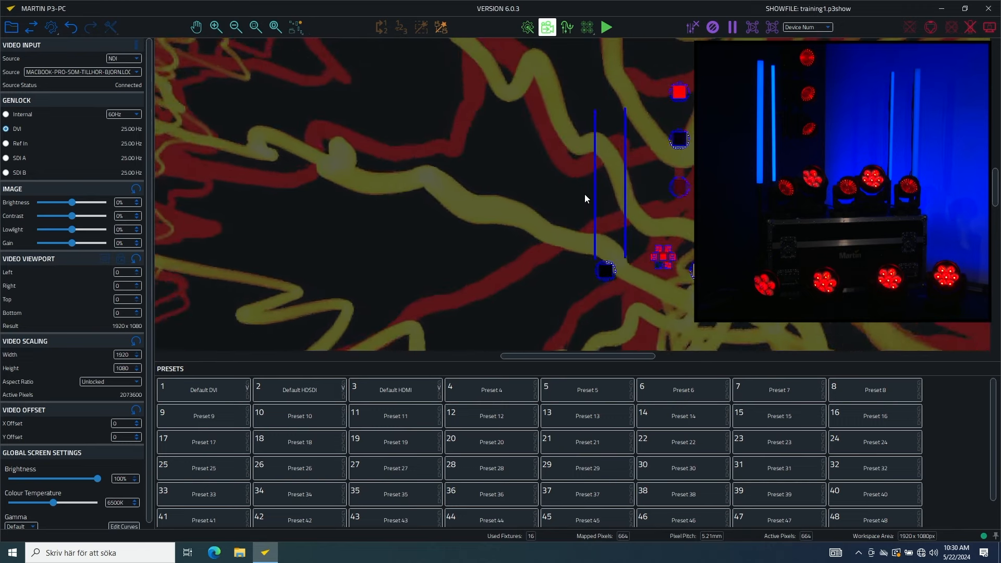
scroll(575, 191, down, 2)
scroll(574, 192, down, 1)
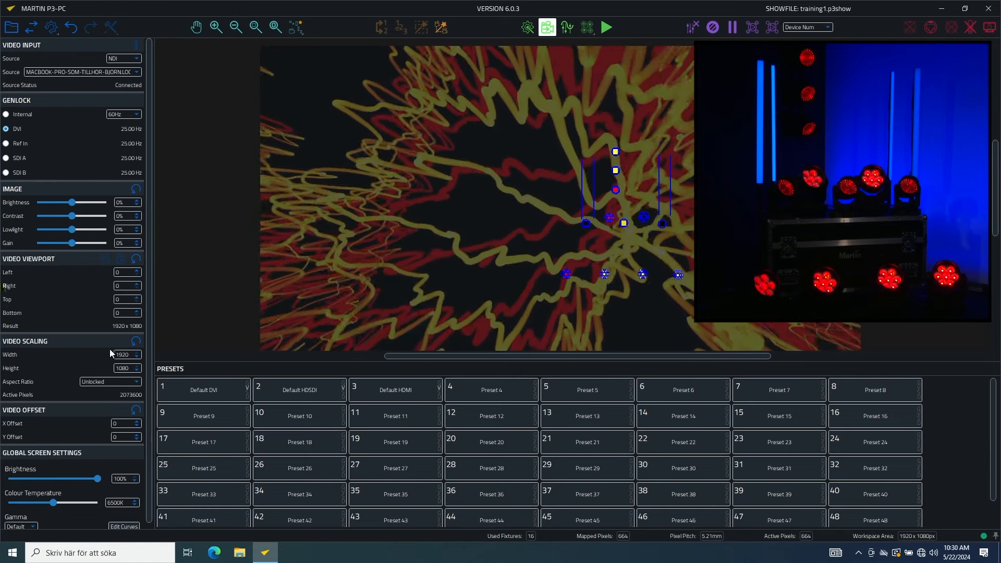
Set the video scaling width to 800 with the aspect ratio unlocked
double_click(131, 355)
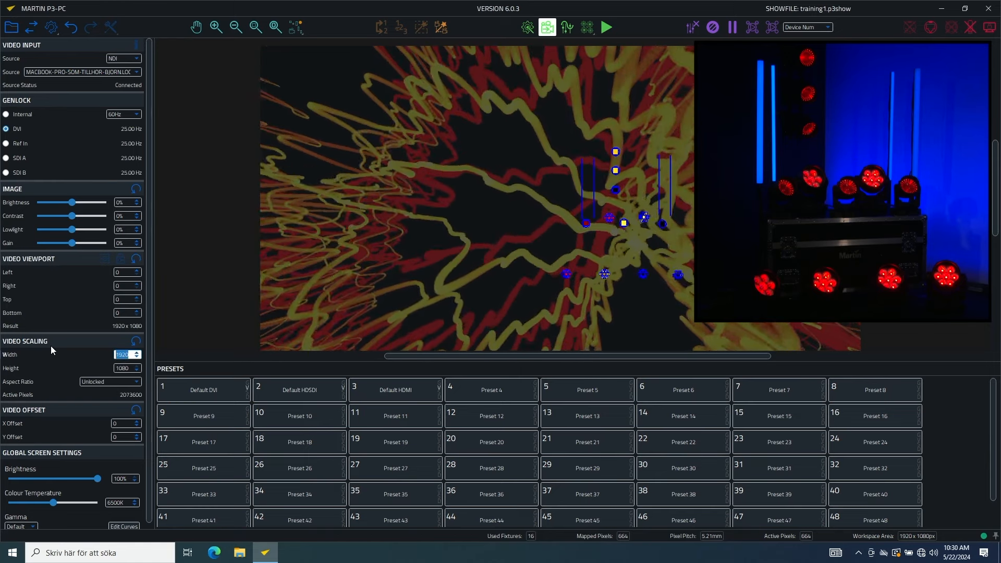
text(800)
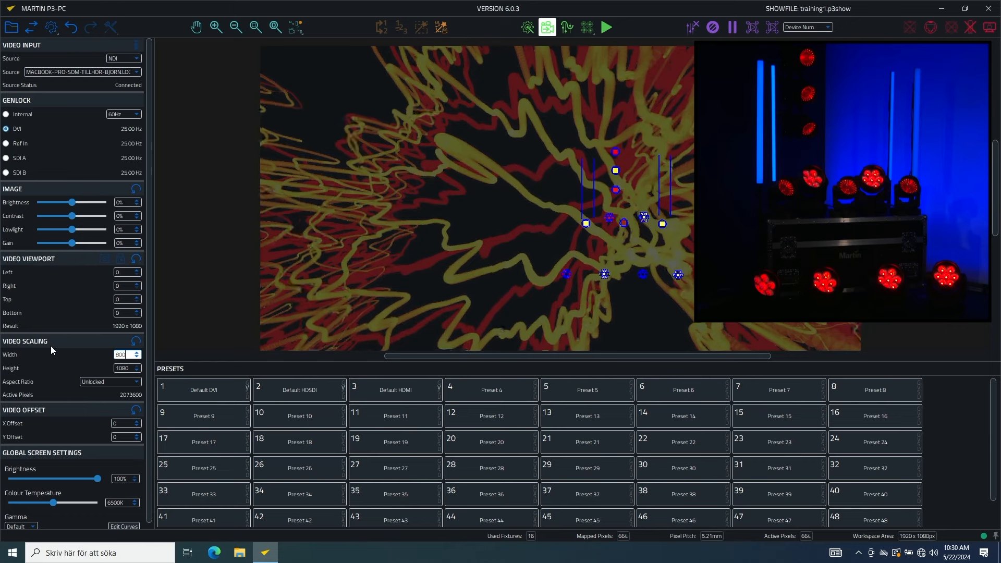
key(Return)
Scale the video to a width of 800 with the 16:9 Content aspect ratio and move it over the fixtures to about X 757, Y 315
click(127, 380)
click(119, 411)
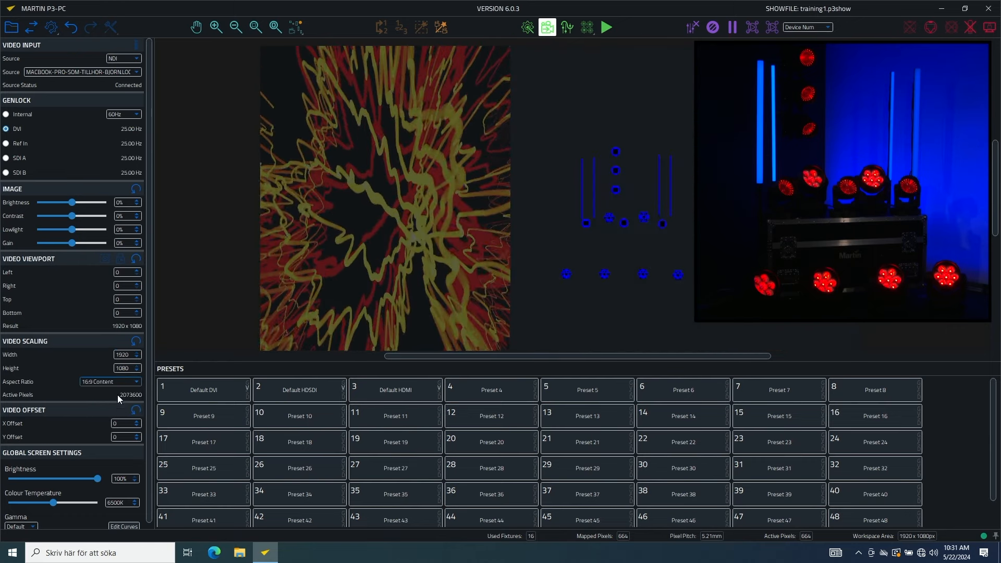
click(125, 354)
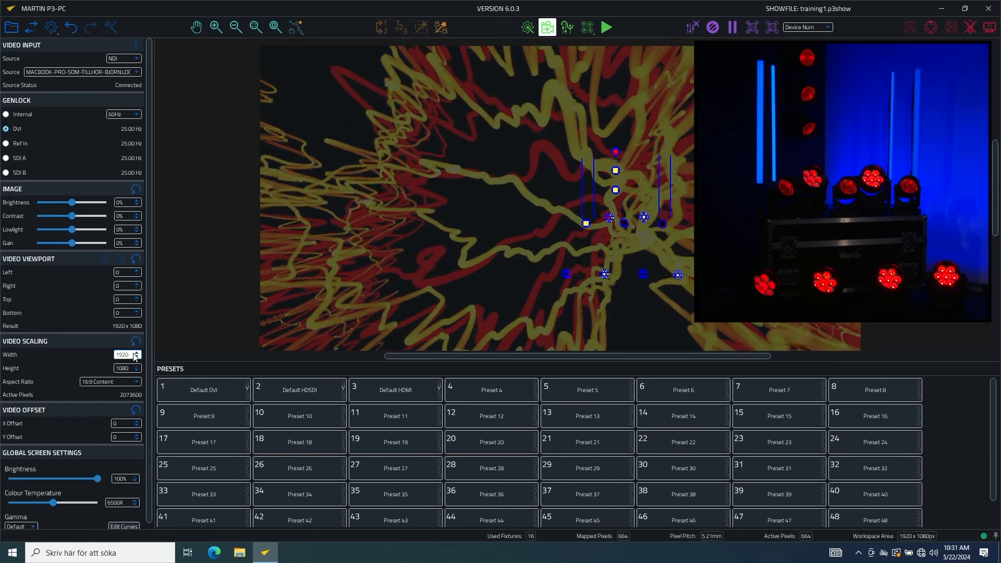
drag(129, 354, 86, 354)
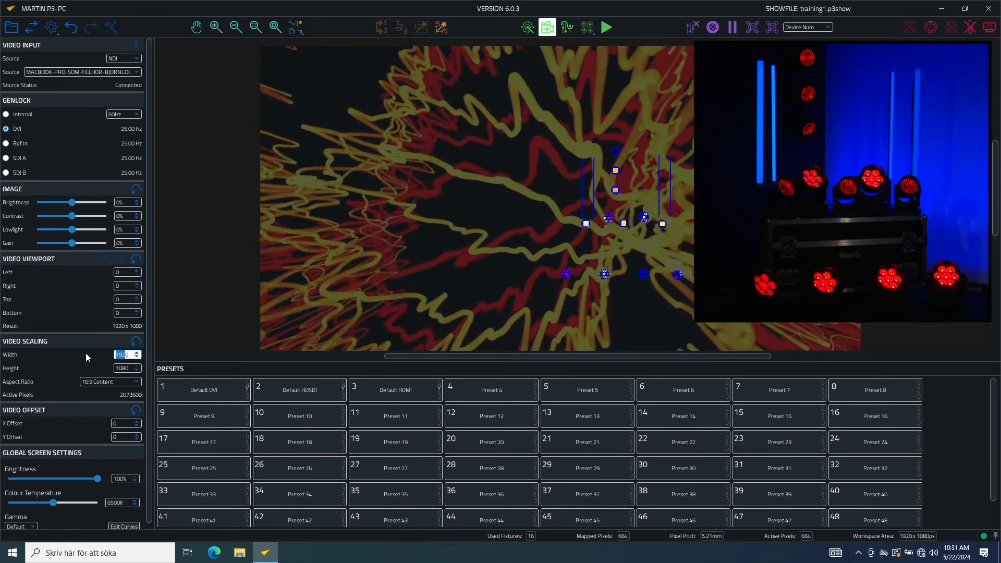
text(800)
key(Return)
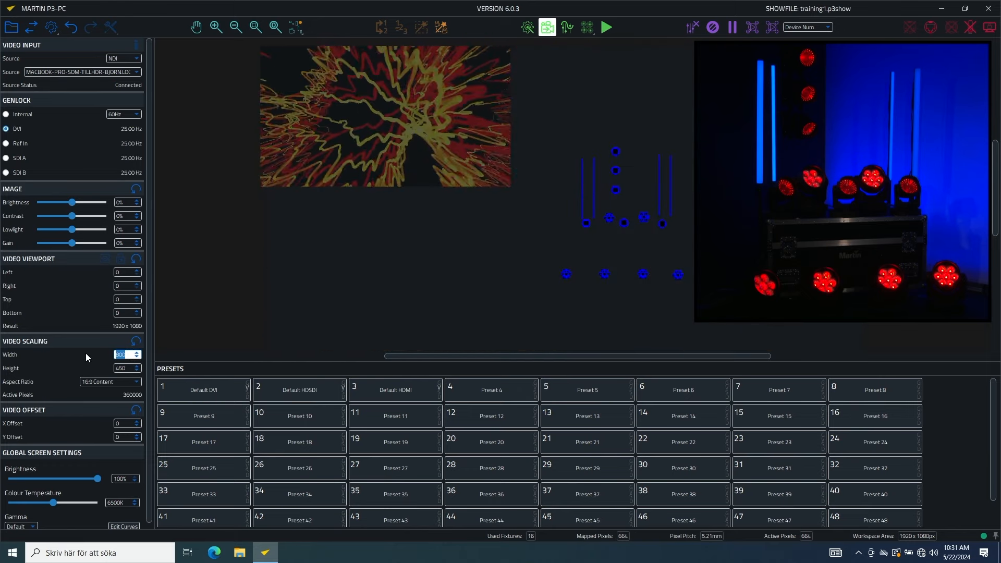
drag(368, 129, 604, 227)
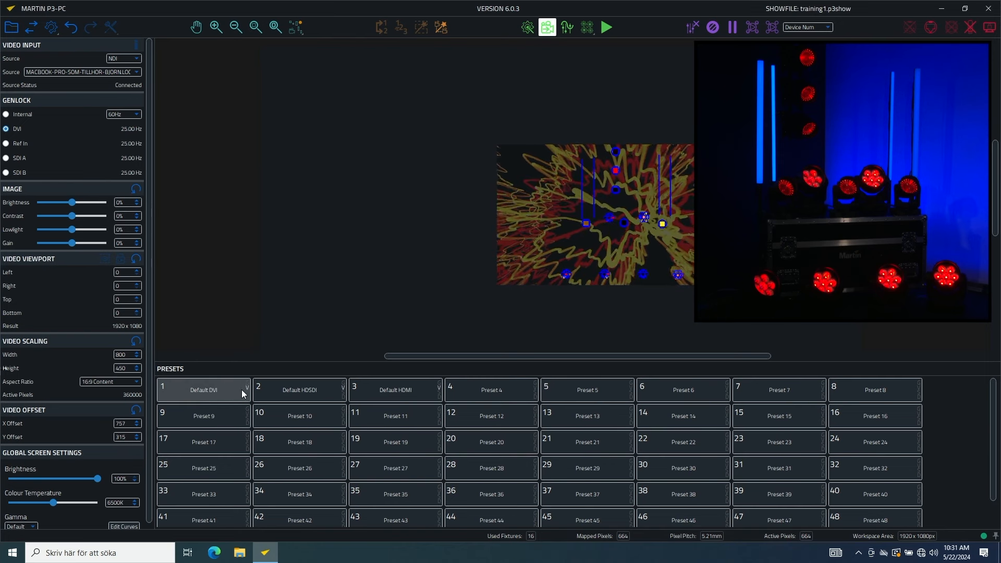
Rename preset 1 to "ndi training" and include Setup Fixtures in its mask alongside Video Input Configuration
right_click(200, 389)
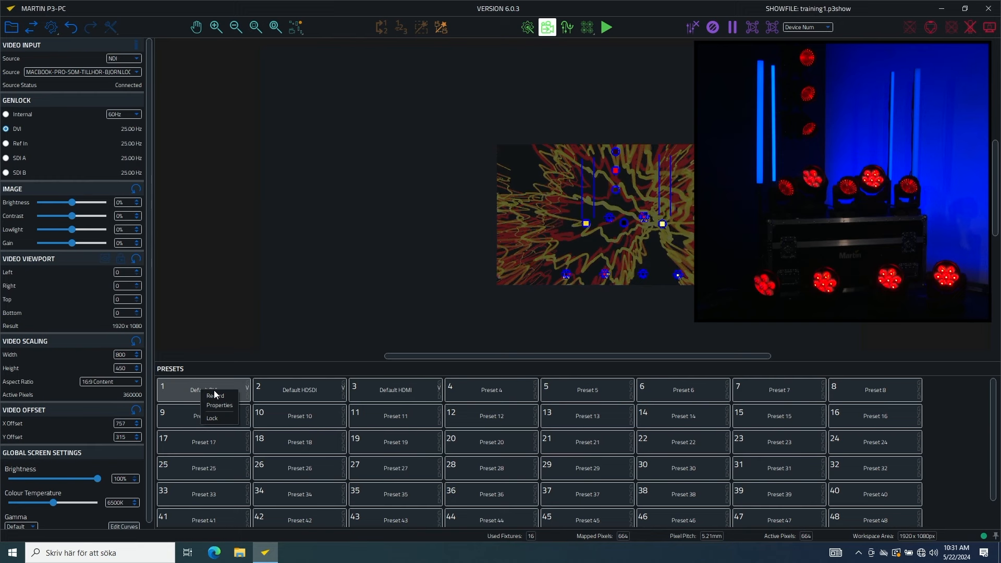
click(219, 405)
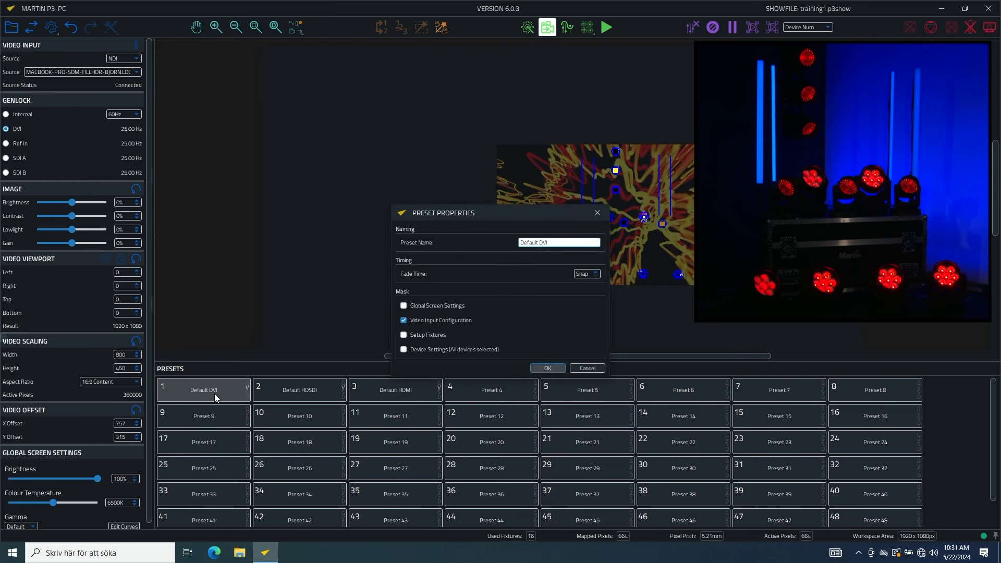
drag(562, 240, 404, 231)
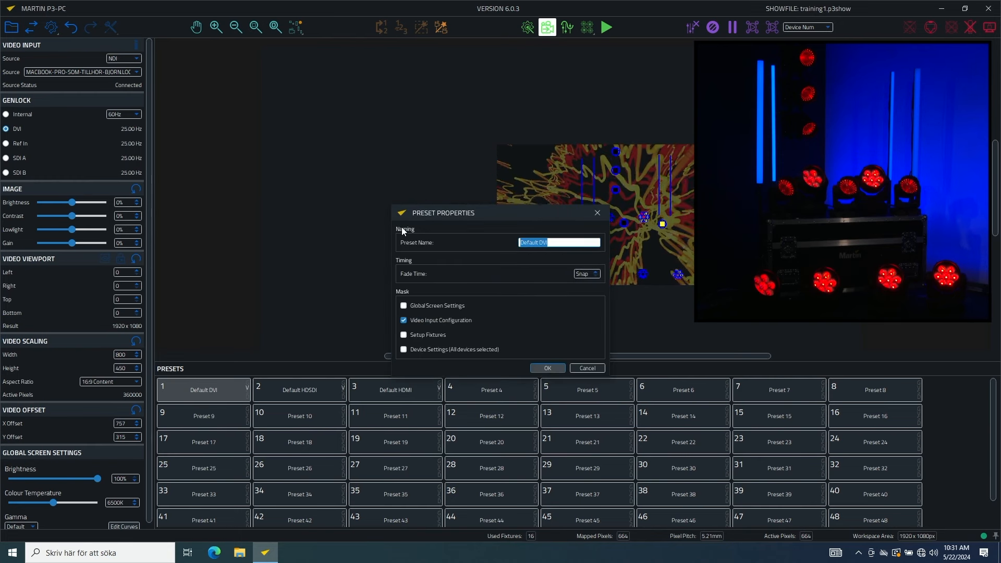
text(ndi training)
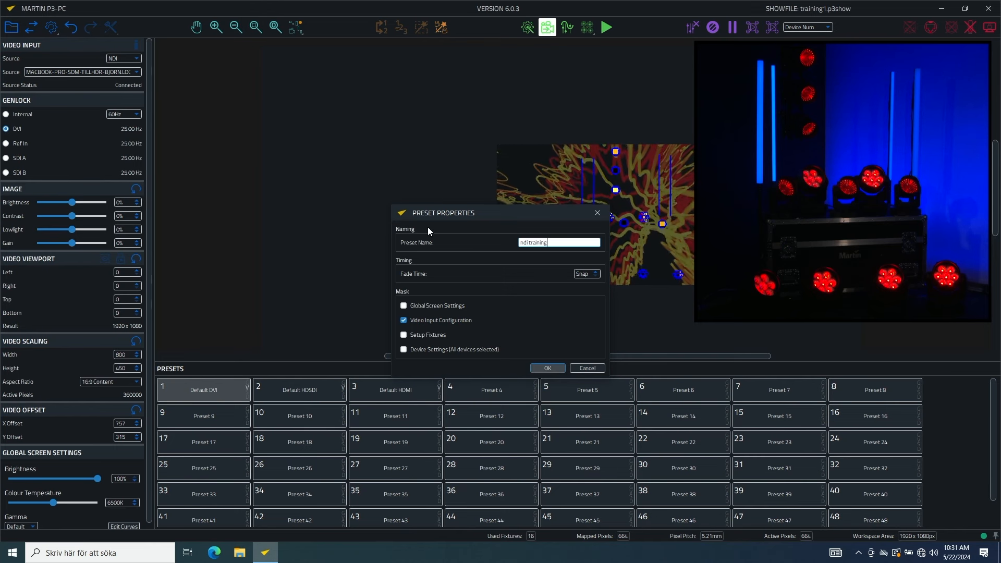
click(426, 333)
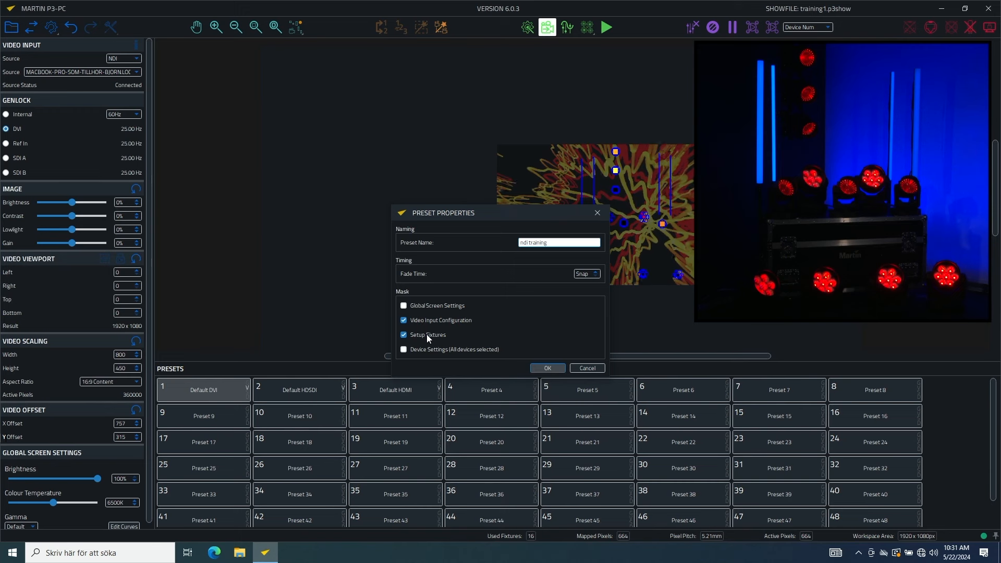
click(556, 367)
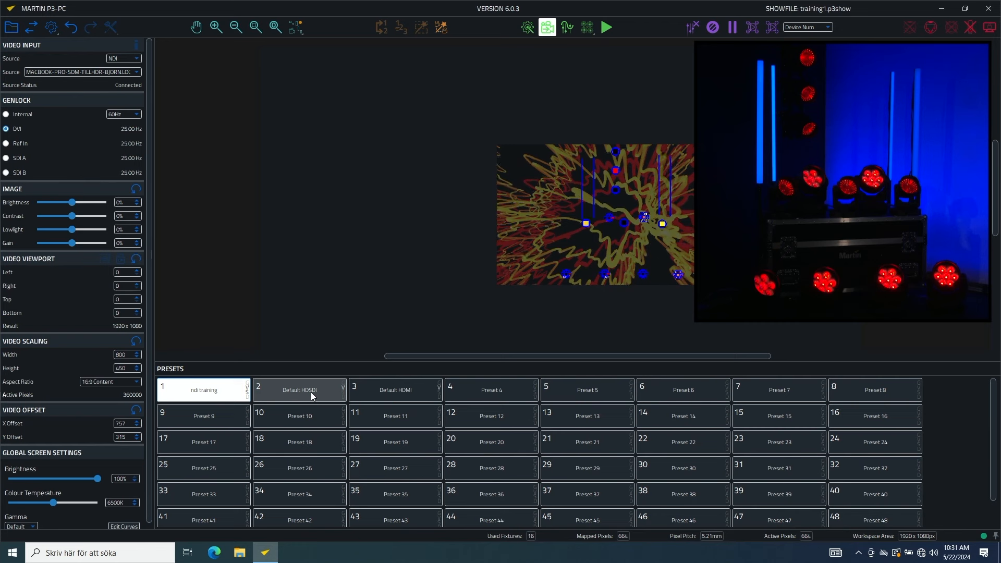
Switch the video source to HDMI and reset the video scaling and video offset to their defaults
click(124, 58)
click(117, 62)
click(119, 60)
click(118, 70)
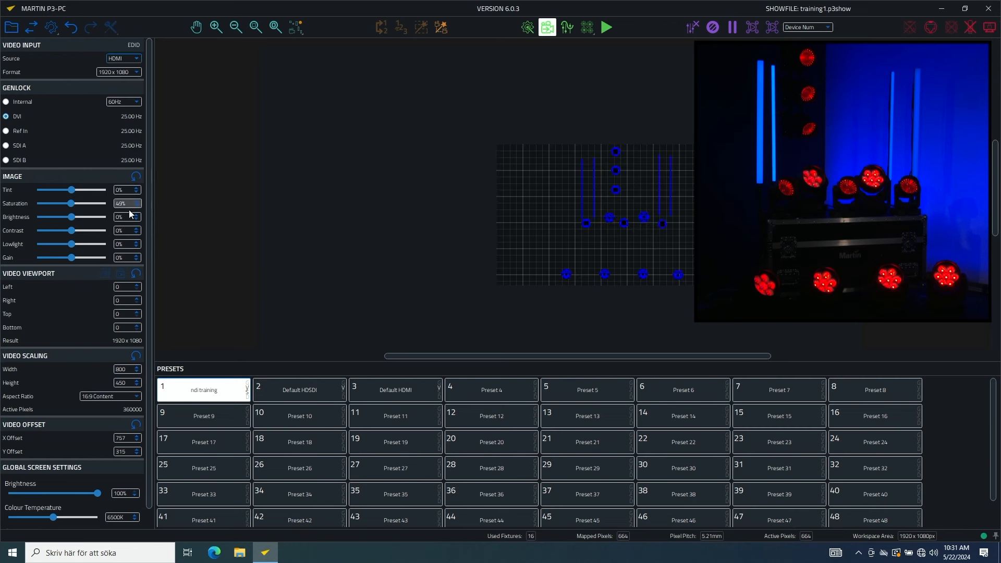
click(135, 356)
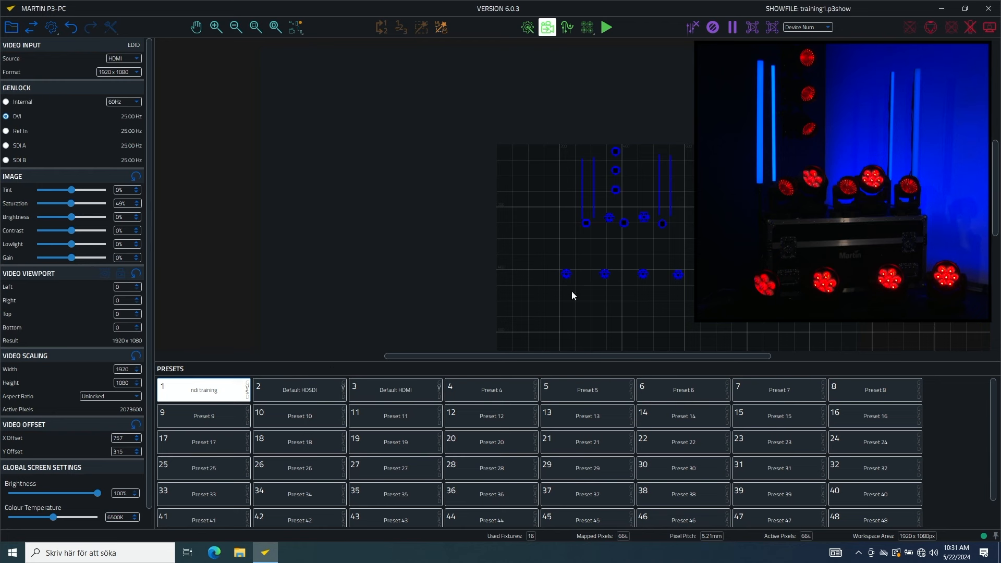
click(136, 425)
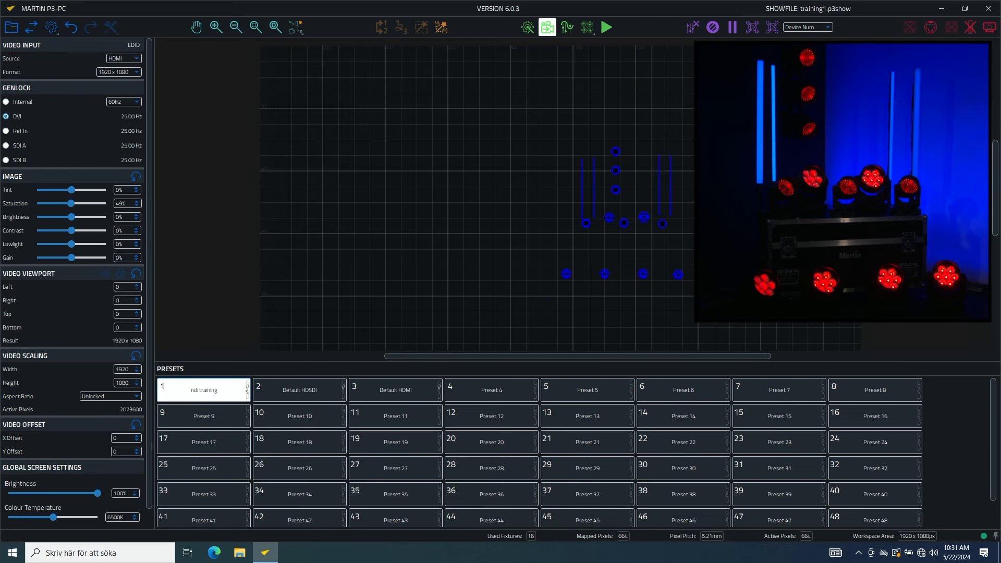
Recall the "ndi training" preset and inspect the scaled NDI video over the fixtures
click(199, 390)
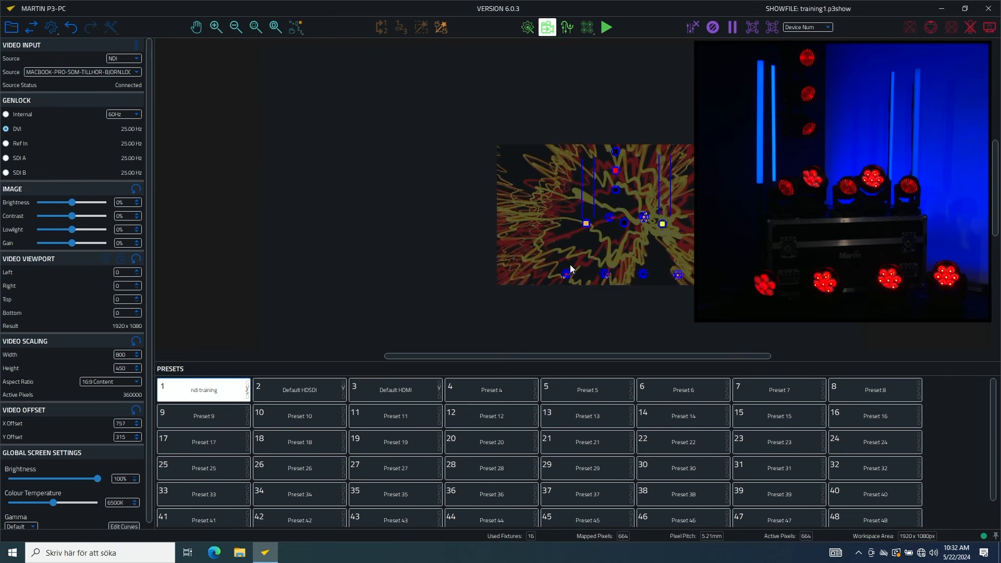
drag(602, 357, 637, 358)
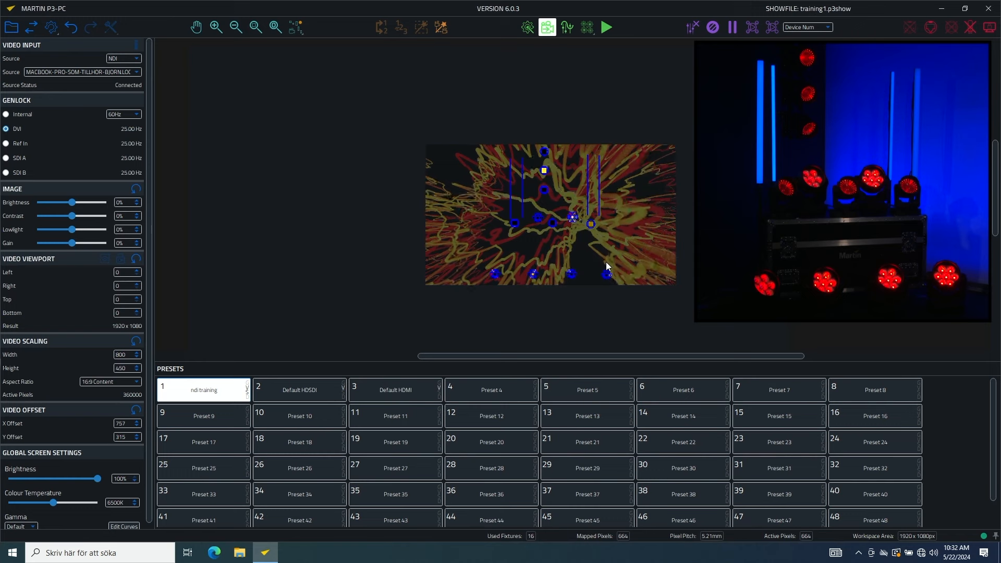
drag(580, 355, 608, 358)
scroll(541, 219, up, 2)
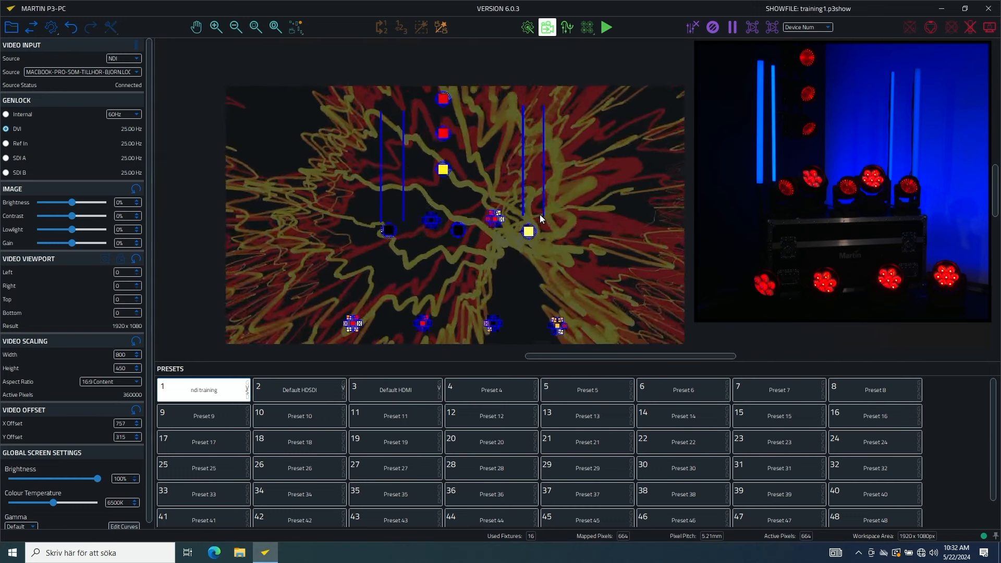
scroll(410, 155, up, 1)
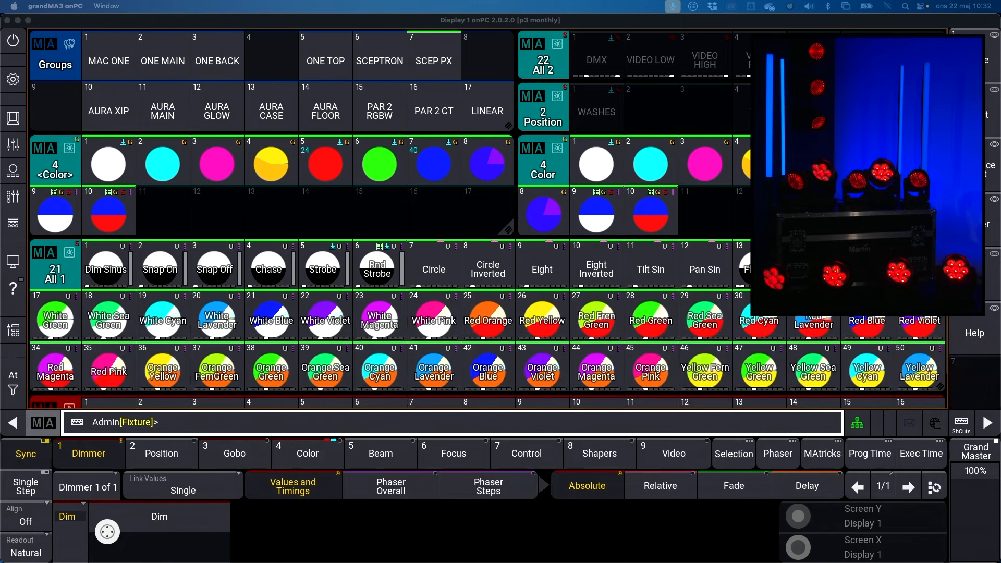
Switch to grandMA3 onPC and clear the programmer completely
key(BackSpace)
key(BackSpace)
key(BackSpace)
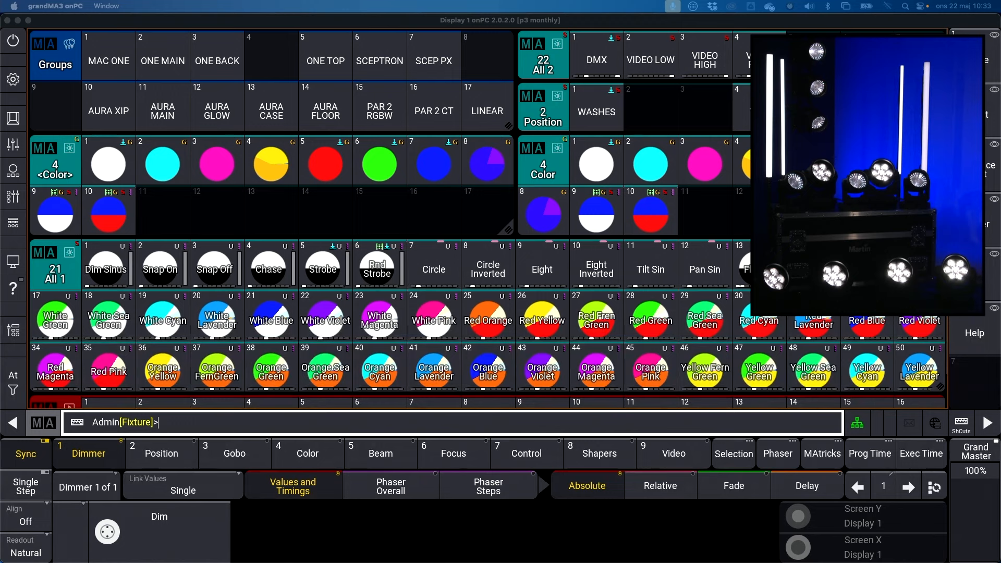
Select the ONE MAIN and AURA MAIN groups and set their dimmer to 0
click(162, 58)
click(163, 111)
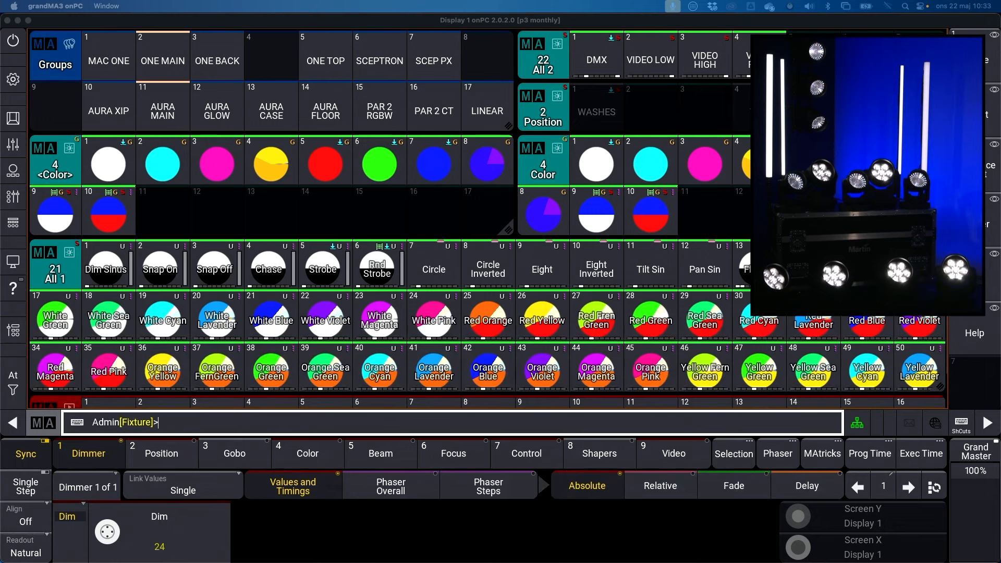
key(period)
key(period)
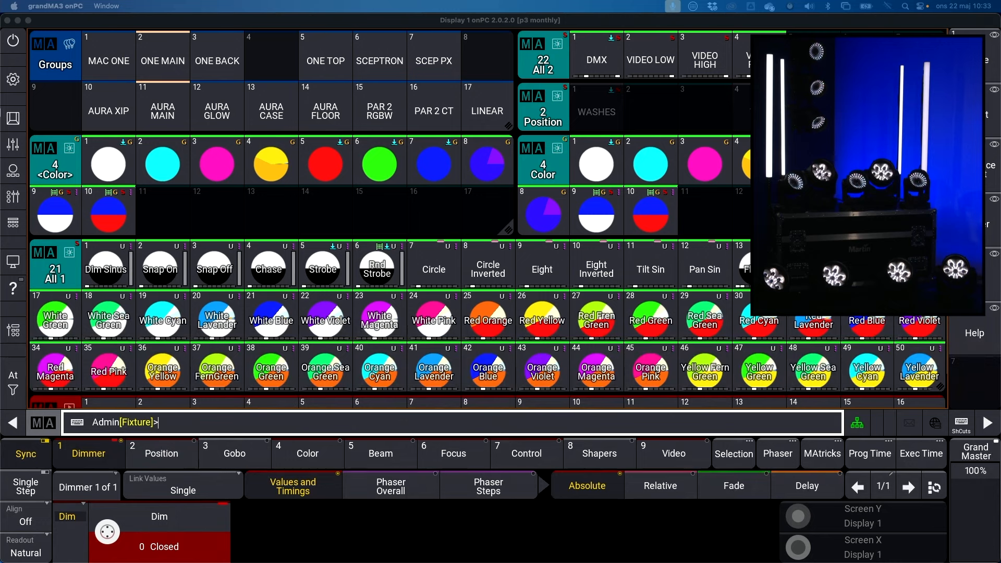
Fade the SCEPTRON group's dimmer down to about 35 and back up to 100, and show its Gobo features
click(379, 61)
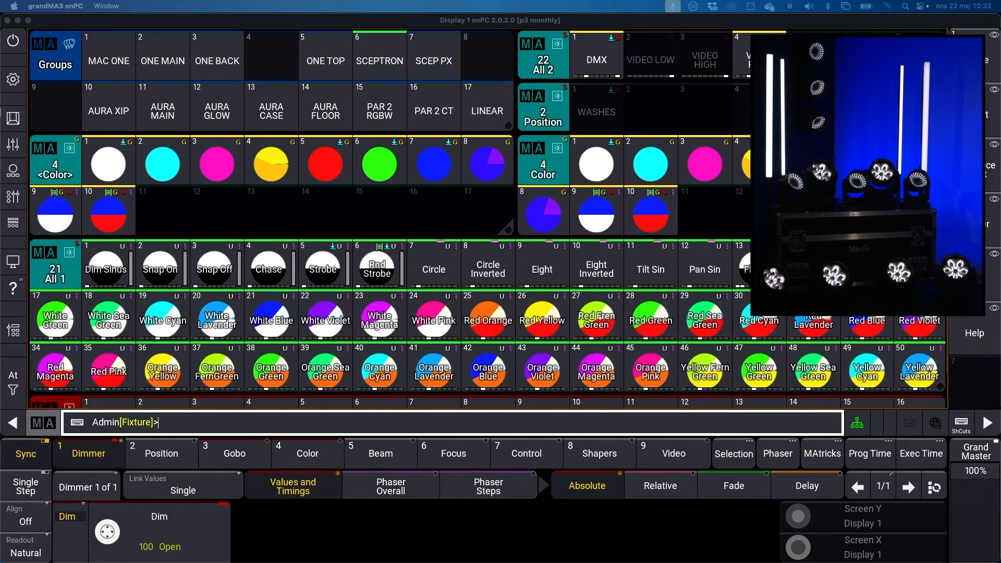
scroll(107, 532, down, 10)
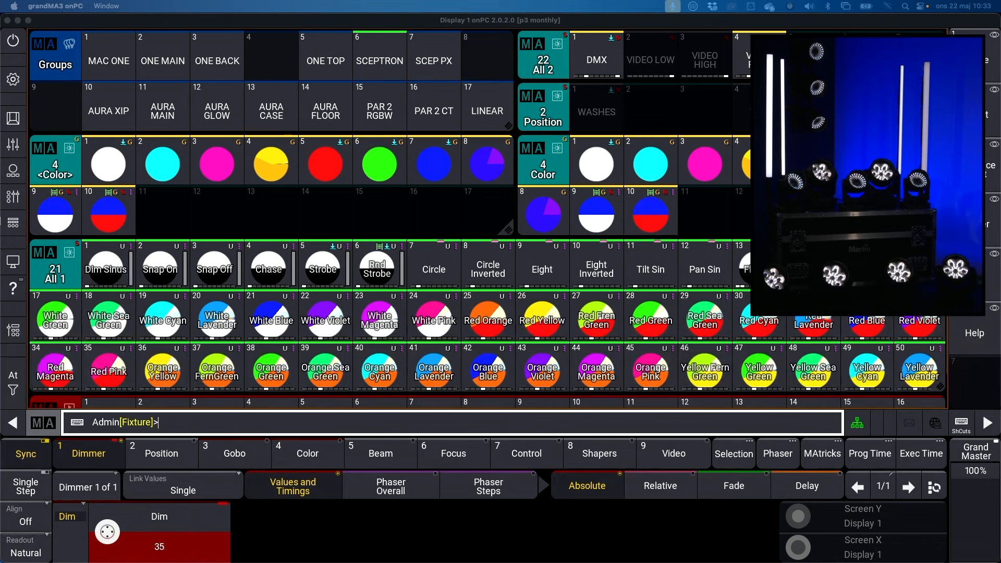
scroll(107, 532, up, 5)
scroll(108, 532, up, 5)
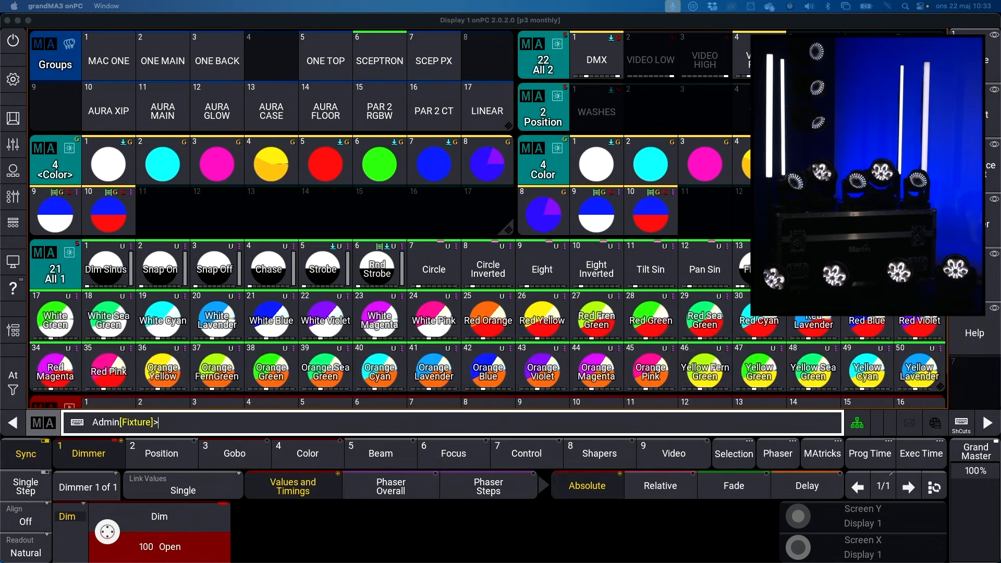
click(235, 453)
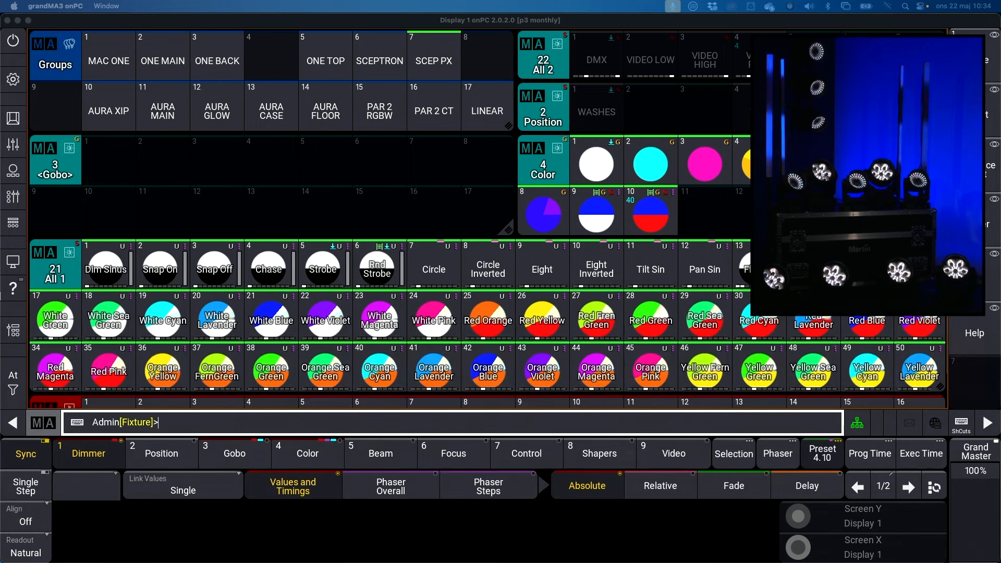
Undo the last color preset change on the SCEP PX group and select the ONE BACK and AURA GLOW groups
key(ctrl+z)
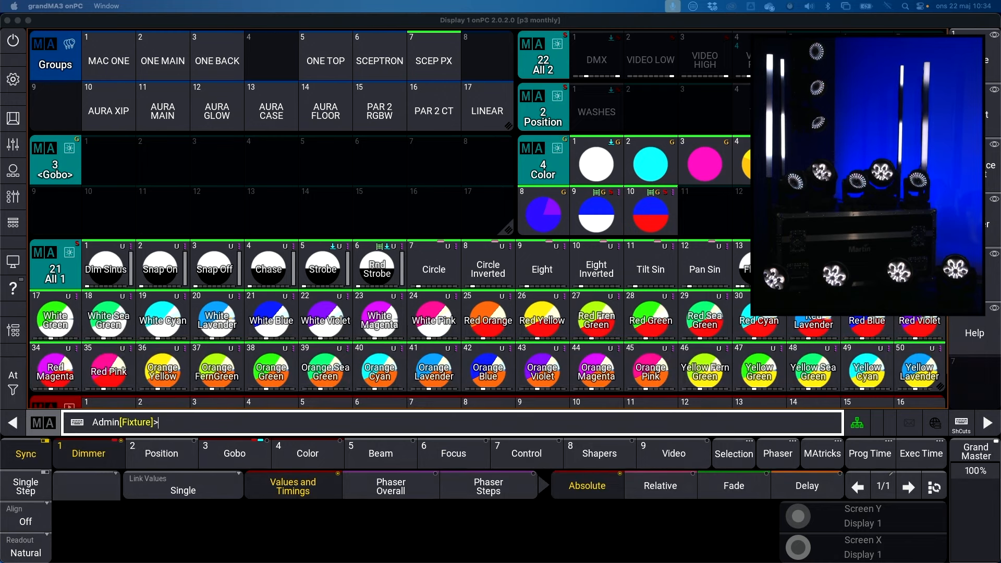
click(217, 61)
click(217, 111)
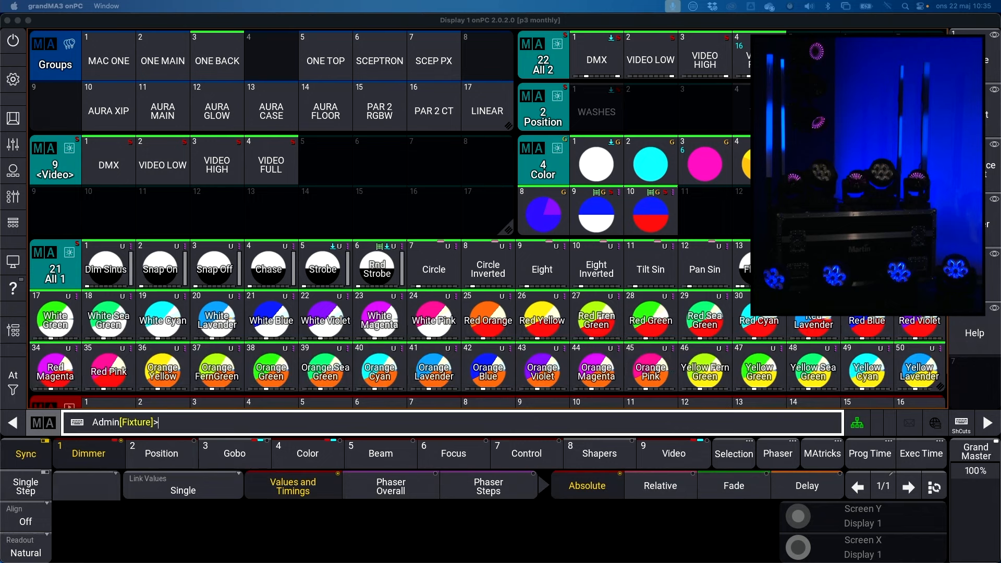
click(217, 108)
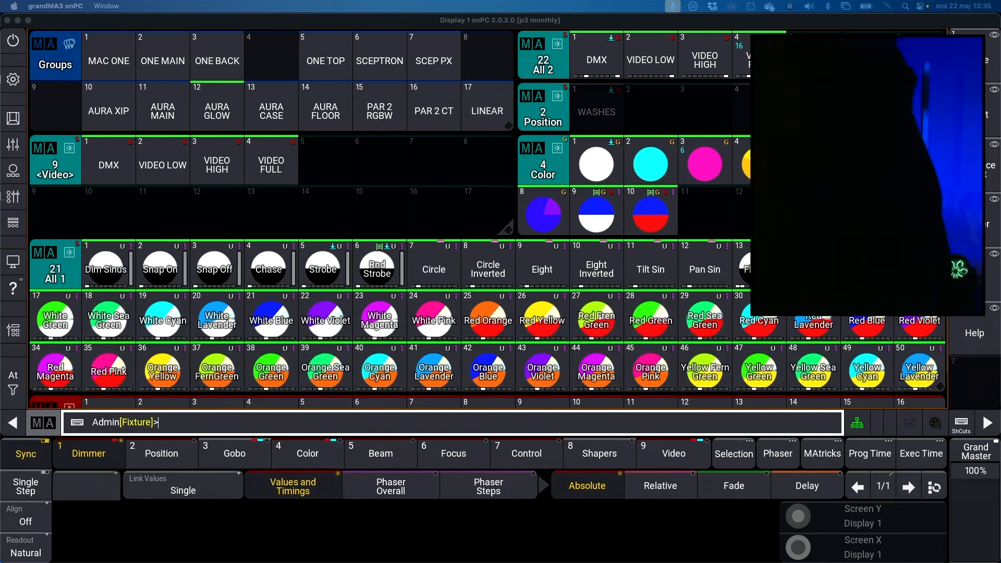
click(217, 60)
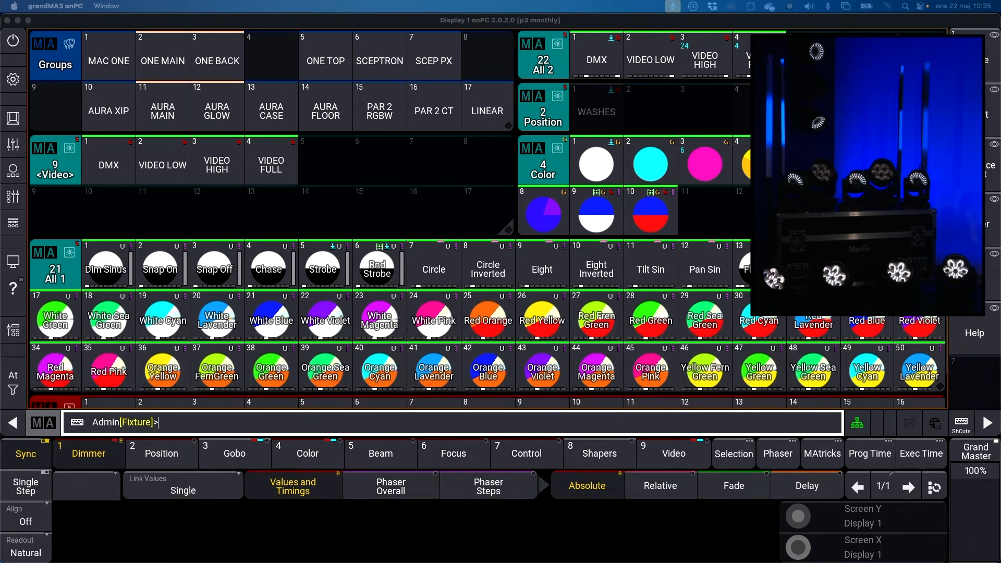
Apply the white color preset 1 to the SCEPTRON group and clear the selection
click(379, 60)
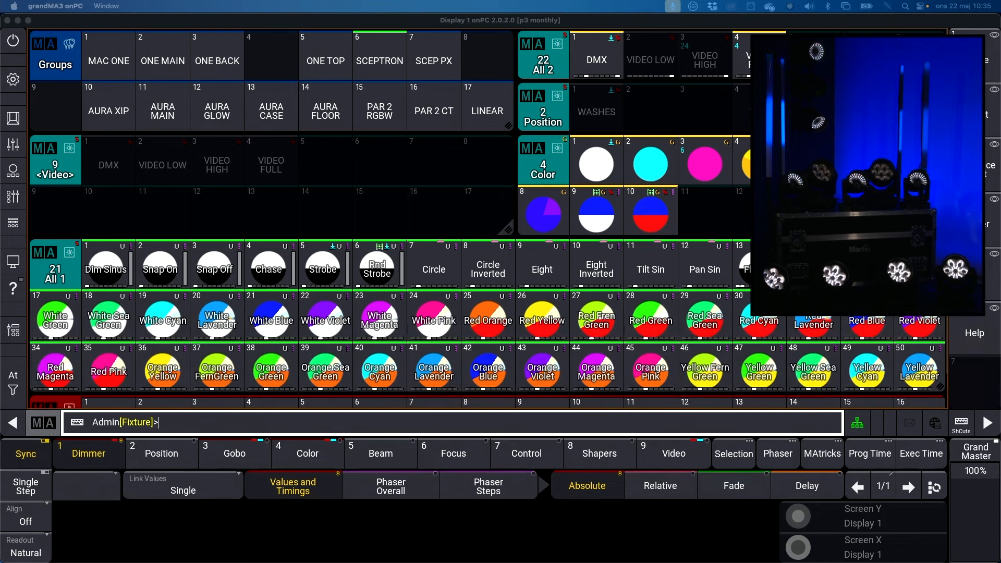
click(596, 164)
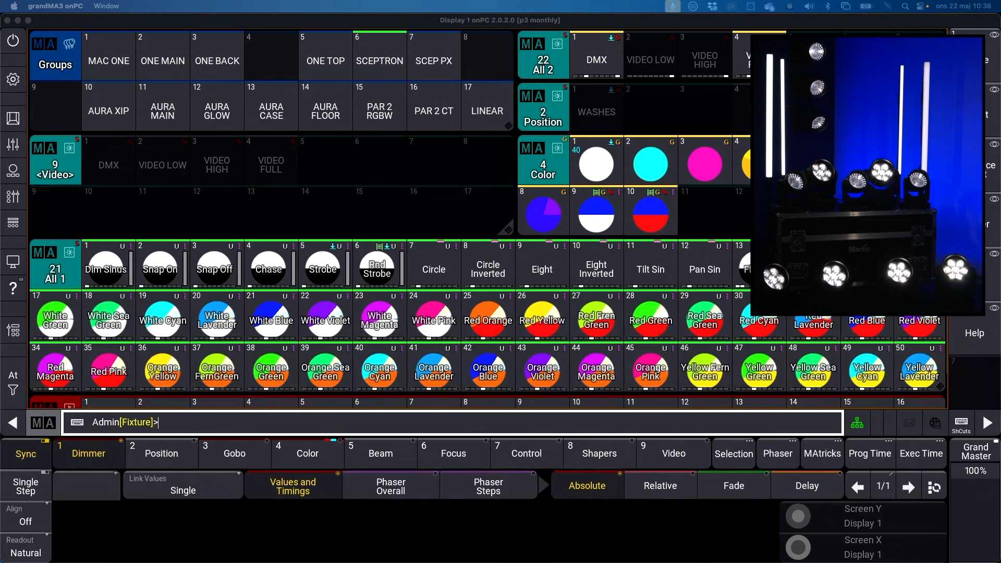
key(Escape)
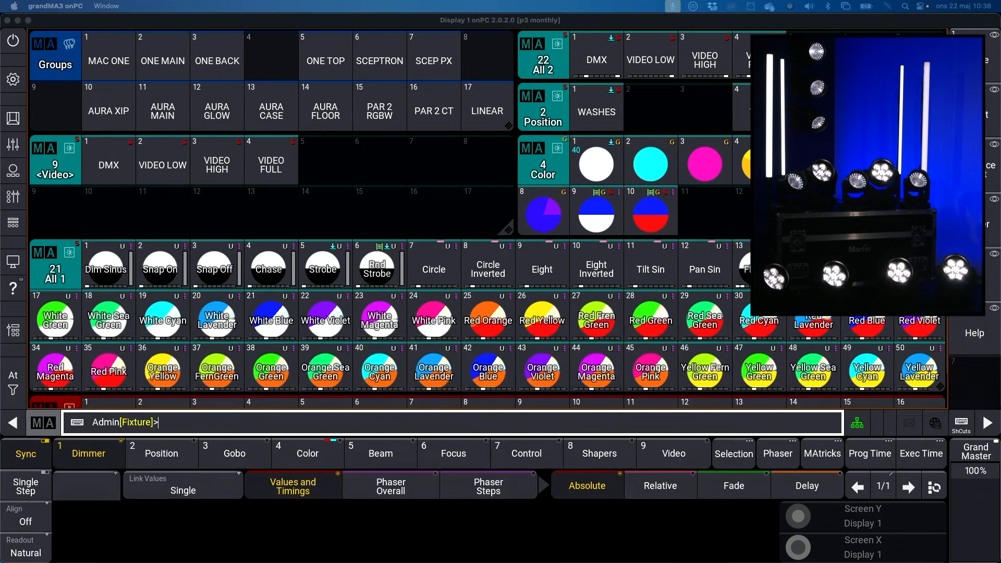
Apply the blue-red color preset 10 to the SCEP PX group and to the ONE BACK, AURA GLOW, AURA MAIN and ONE MAIN groups
click(434, 56)
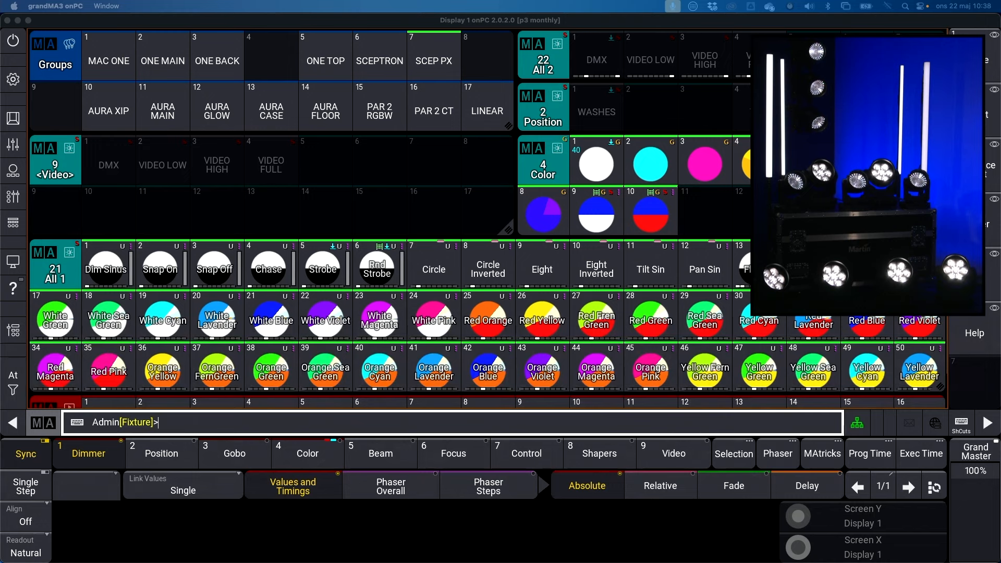
click(651, 214)
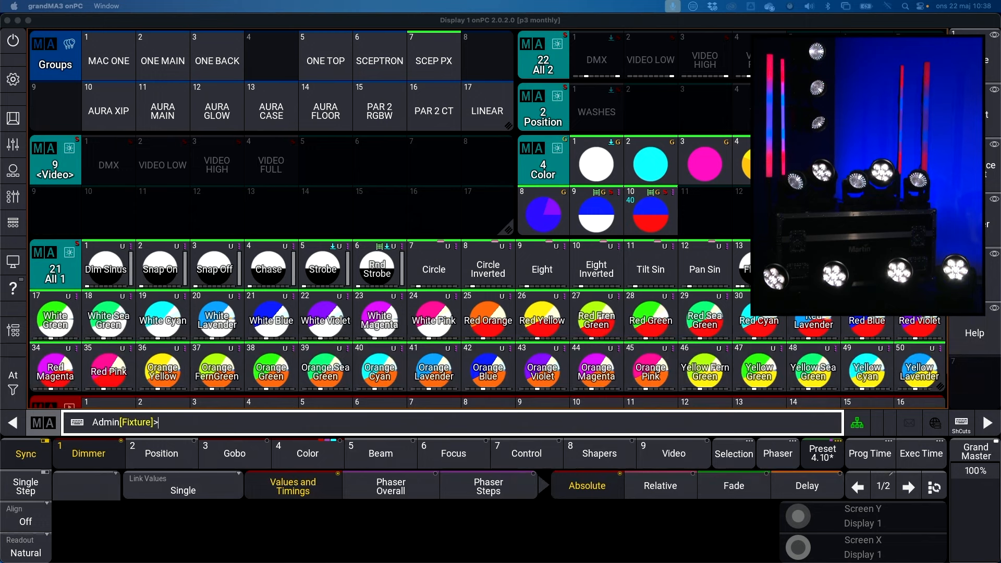
click(217, 56)
click(217, 107)
click(163, 107)
click(163, 57)
click(651, 214)
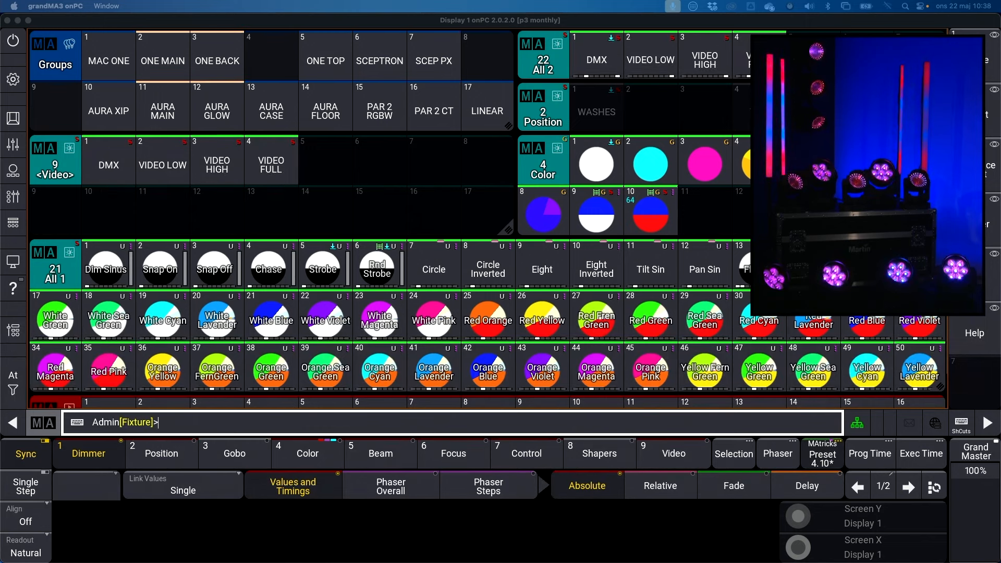